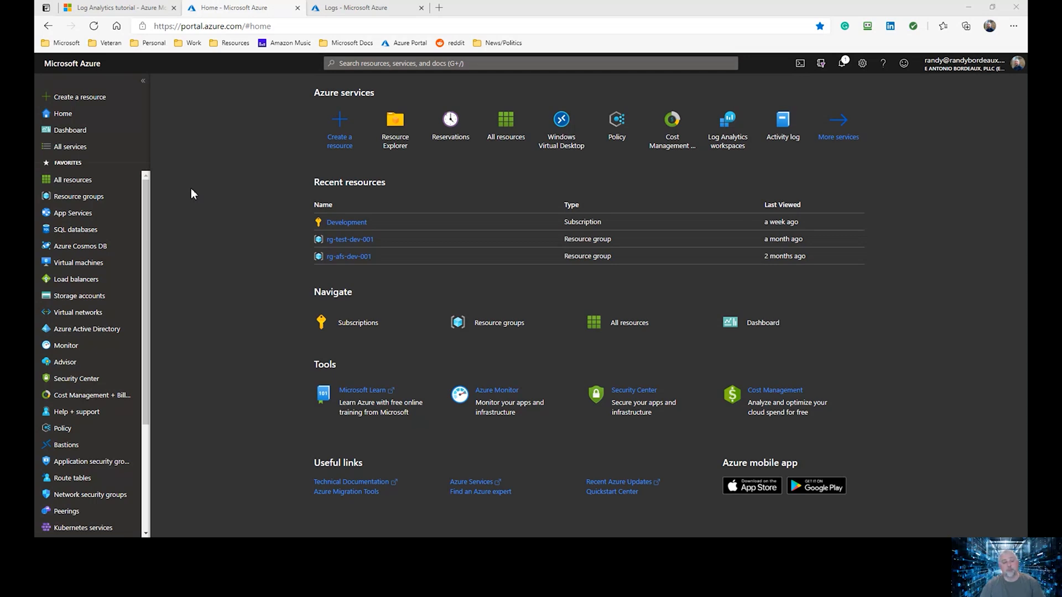
Search the portal for "log" and open the Log Analytics workspaces service
{"action": "left_click", "coordinate": [384, 64]}
{"action": "type", "text": "log"}
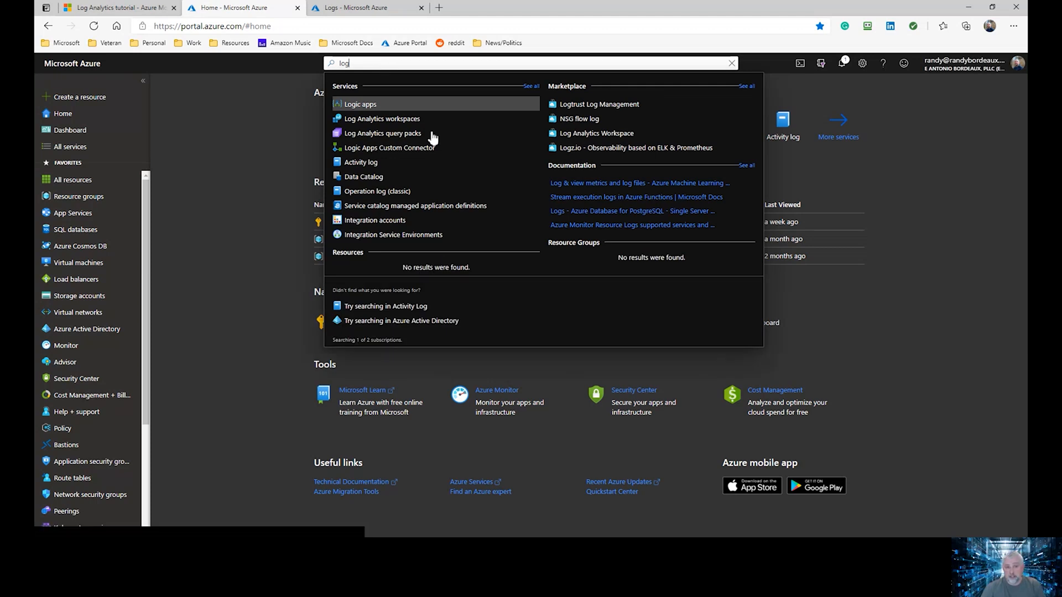
{"action": "left_click", "coordinate": [384, 123]}
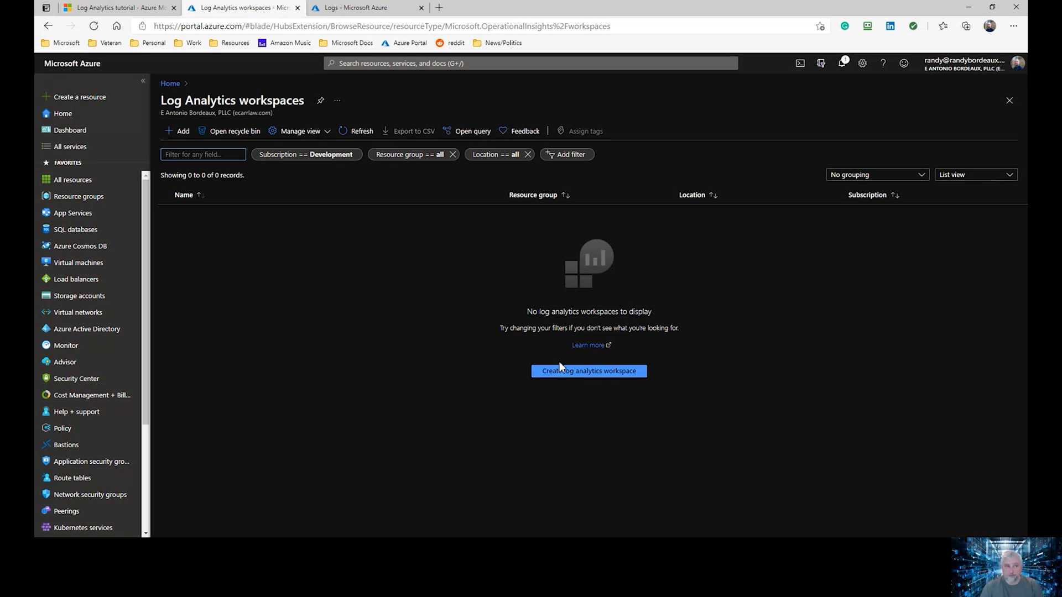
Examine the demo Logs page's address and review the Log Analytics tutorial from the prerequisites to the table schema section
{"action": "left_click", "coordinate": [336, 9]}
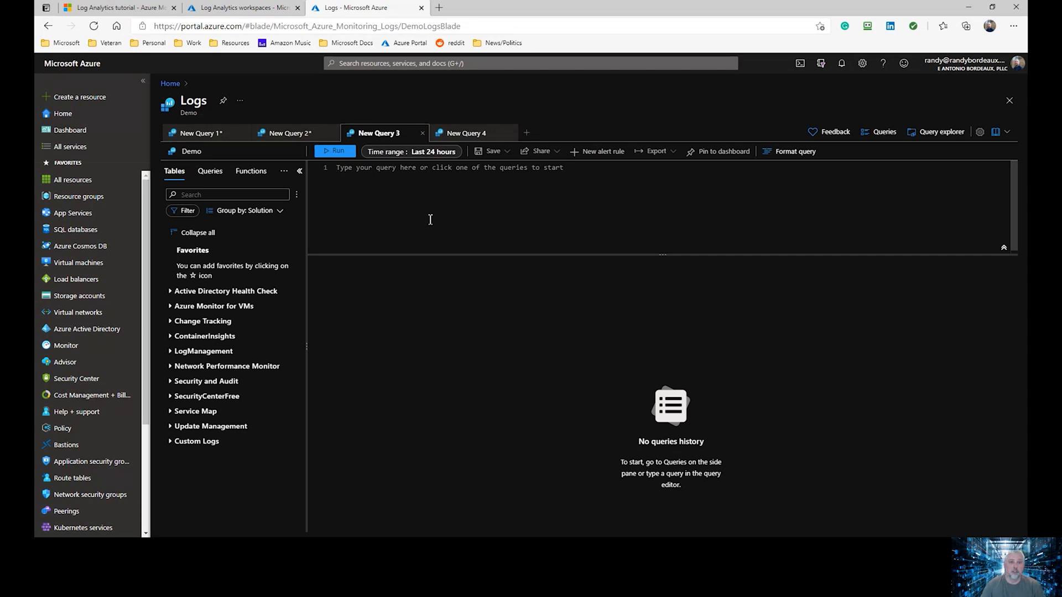
{"action": "left_click", "coordinate": [496, 27]}
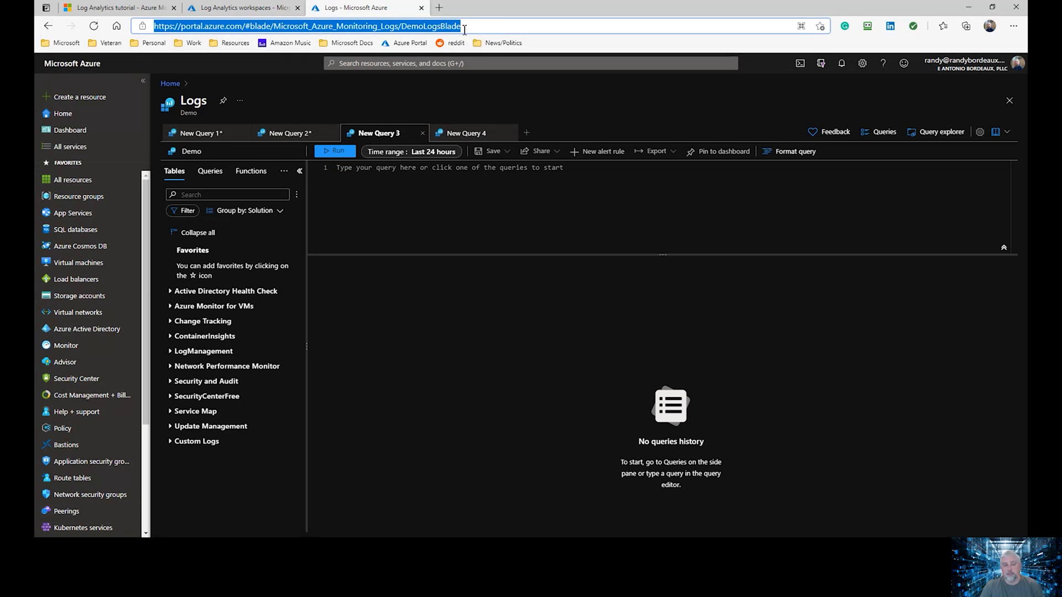
{"action": "left_click", "coordinate": [109, 9]}
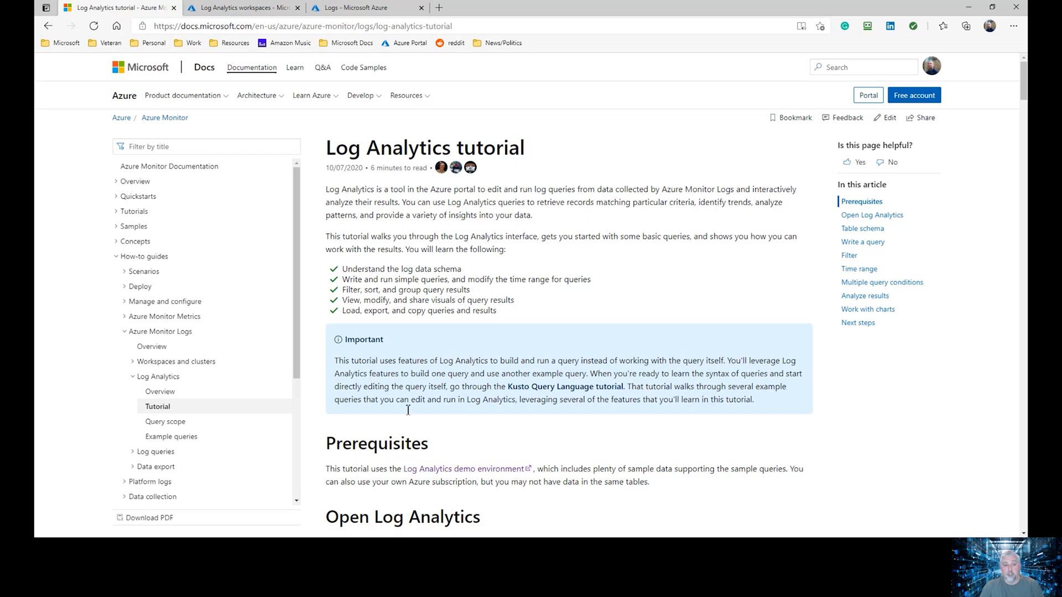
{"action": "scroll", "coordinate": [483, 349], "scroll_direction": "down", "scroll_amount": 4}
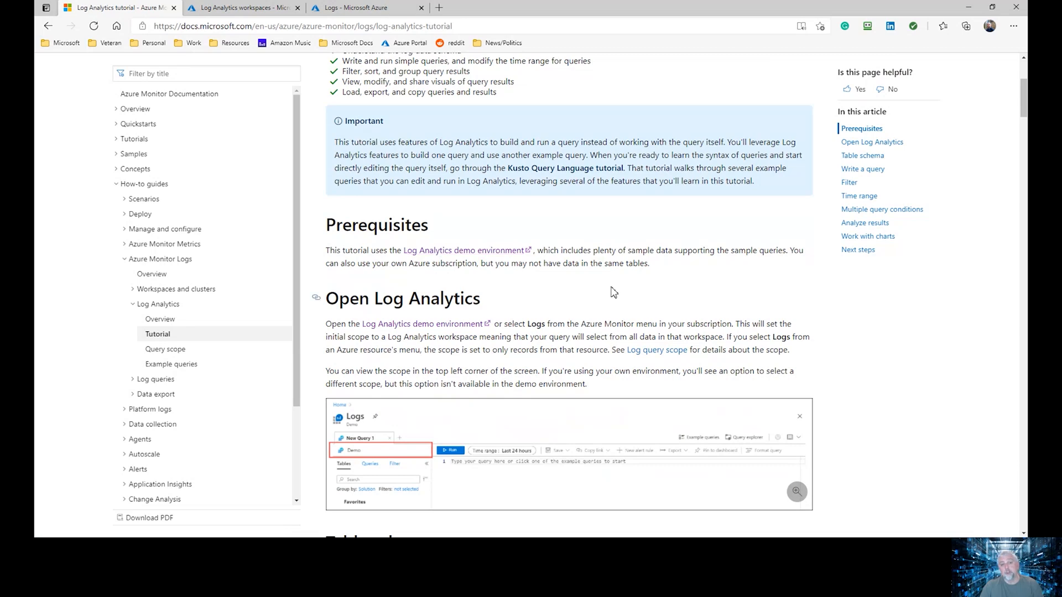
{"action": "scroll", "coordinate": [614, 292], "scroll_direction": "down", "scroll_amount": 12}
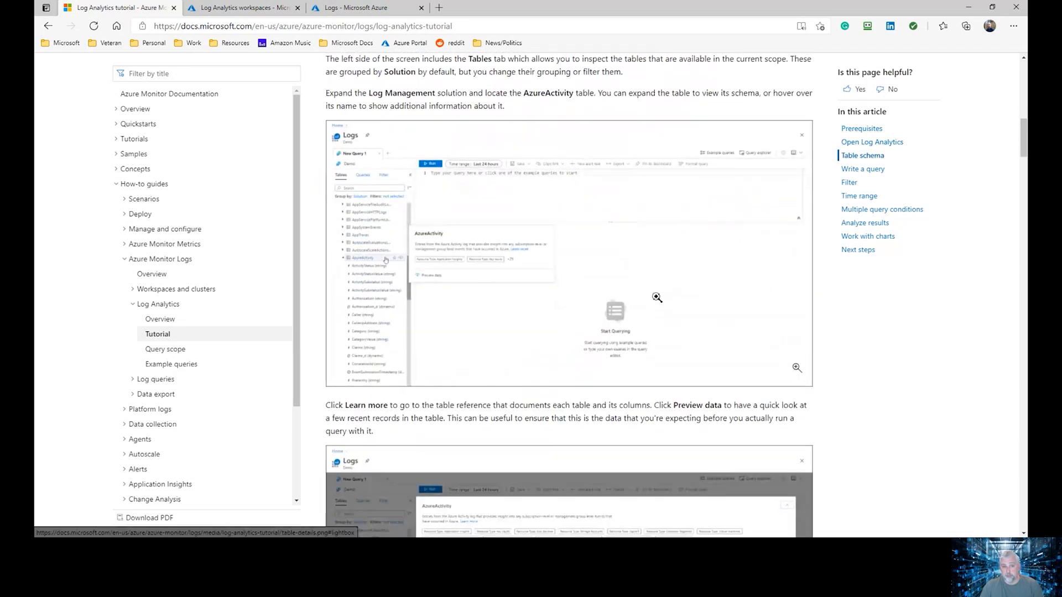
{"action": "scroll", "coordinate": [657, 297], "scroll_direction": "up", "scroll_amount": 6}
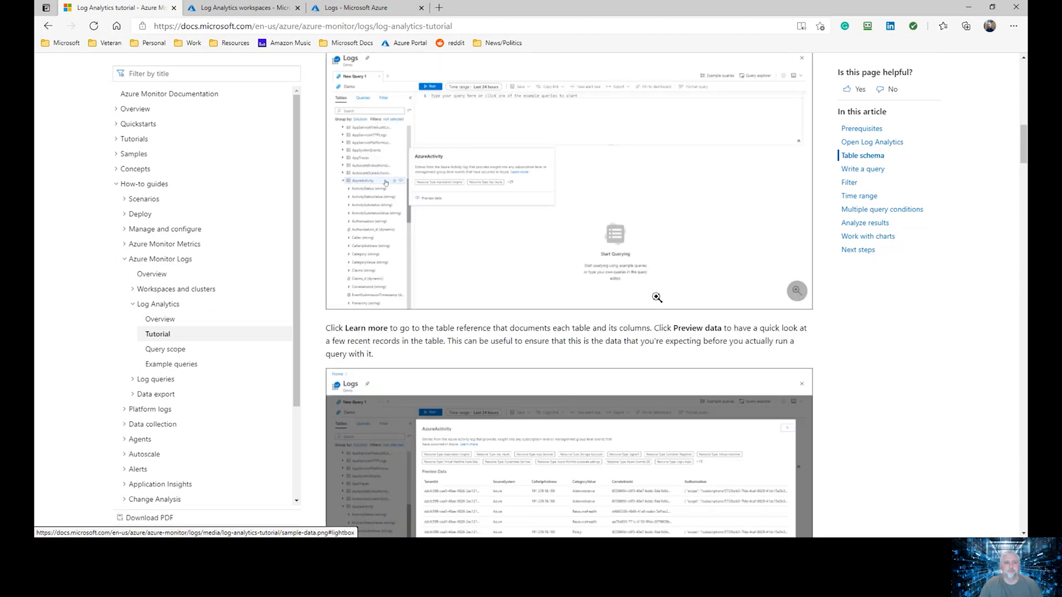
Return to the demo Logs page and group the New Query 3 table list by Resource Type
{"action": "left_click", "coordinate": [337, 9]}
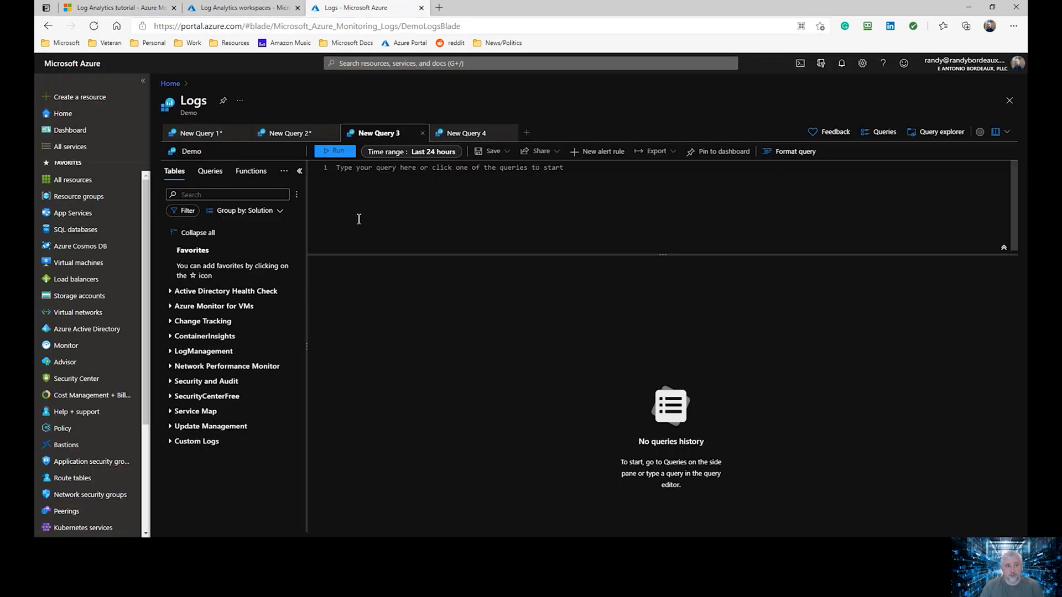
{"action": "left_click", "coordinate": [283, 220]}
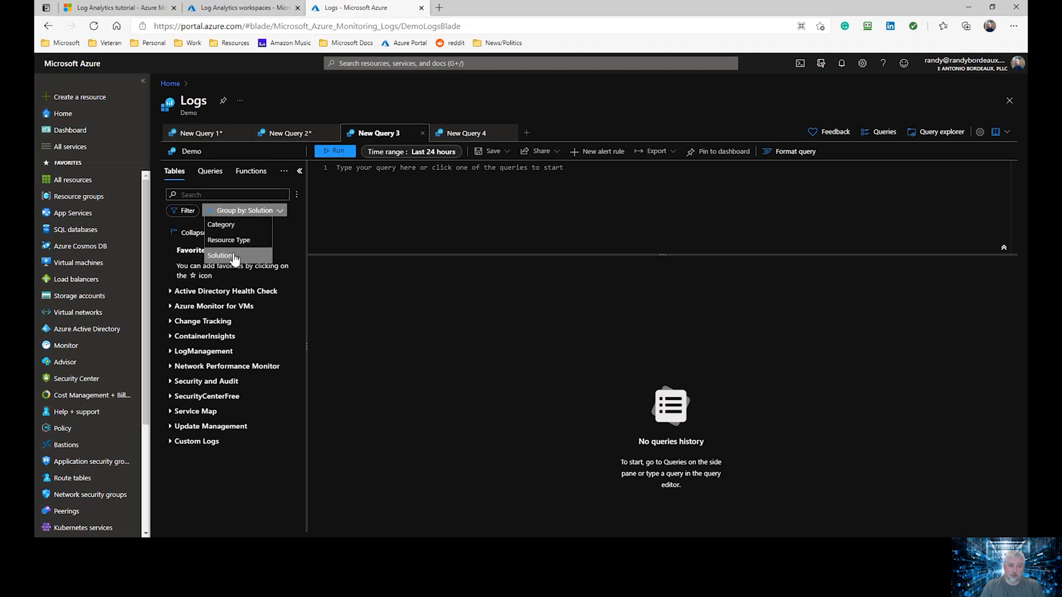
{"action": "left_click", "coordinate": [252, 241]}
{"action": "scroll", "coordinate": [274, 338], "scroll_direction": "down", "scroll_amount": 2}
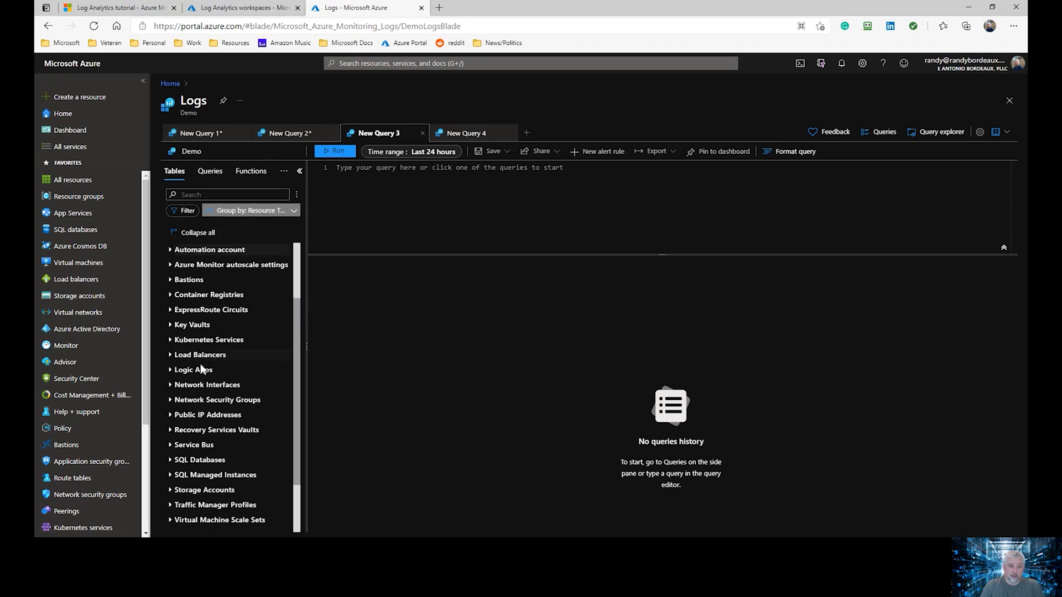
Expand the Key Vaults and Kubernetes Services groups and examine the tables they contain
{"action": "left_click", "coordinate": [190, 325]}
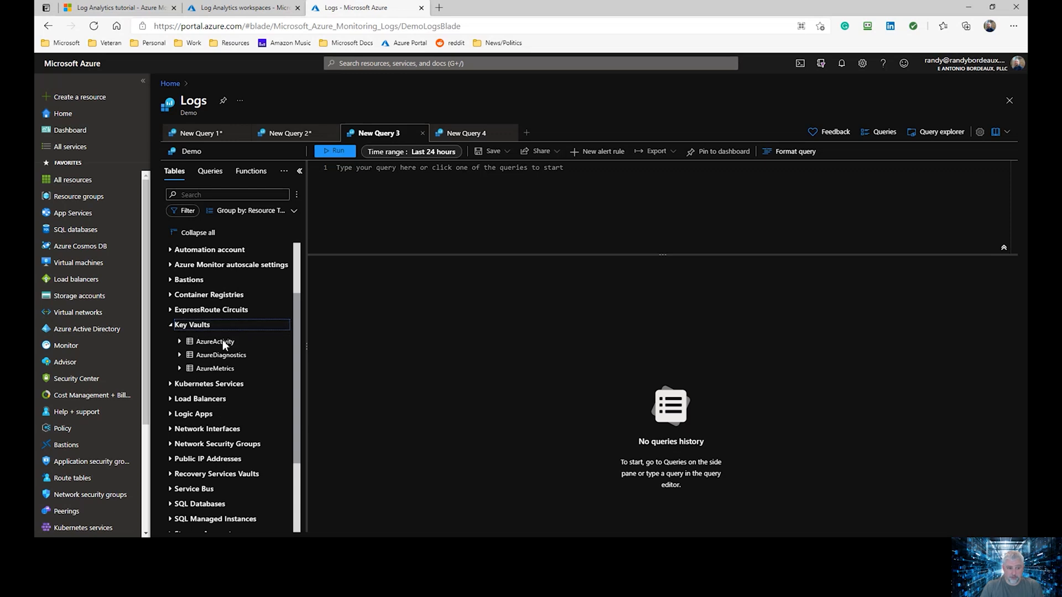
{"action": "left_click", "coordinate": [170, 384]}
{"action": "scroll", "coordinate": [251, 330], "scroll_direction": "down", "scroll_amount": 2}
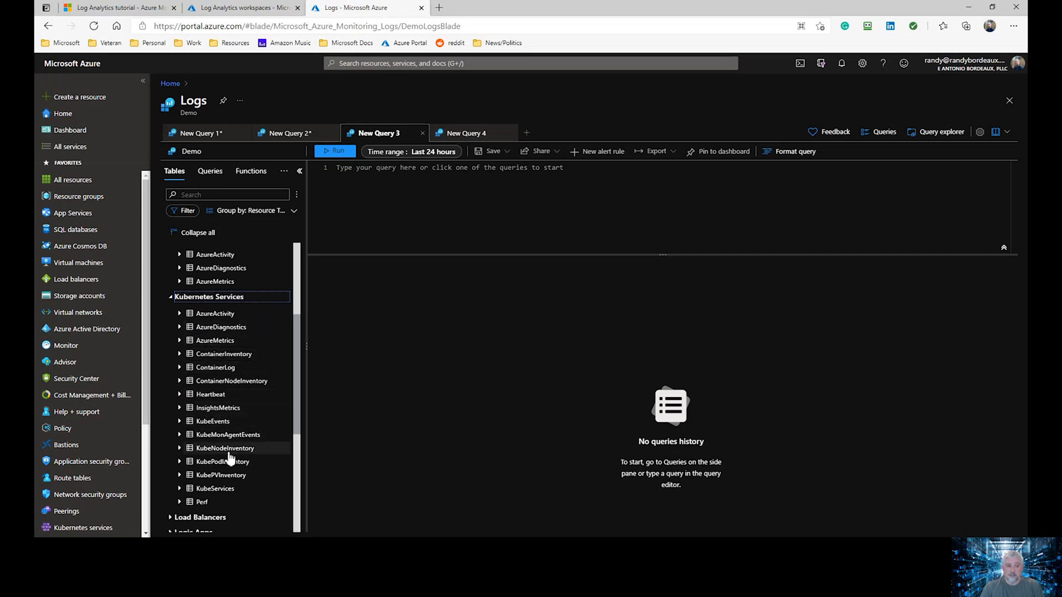
{"action": "scroll", "coordinate": [262, 453], "scroll_direction": "down", "scroll_amount": 1}
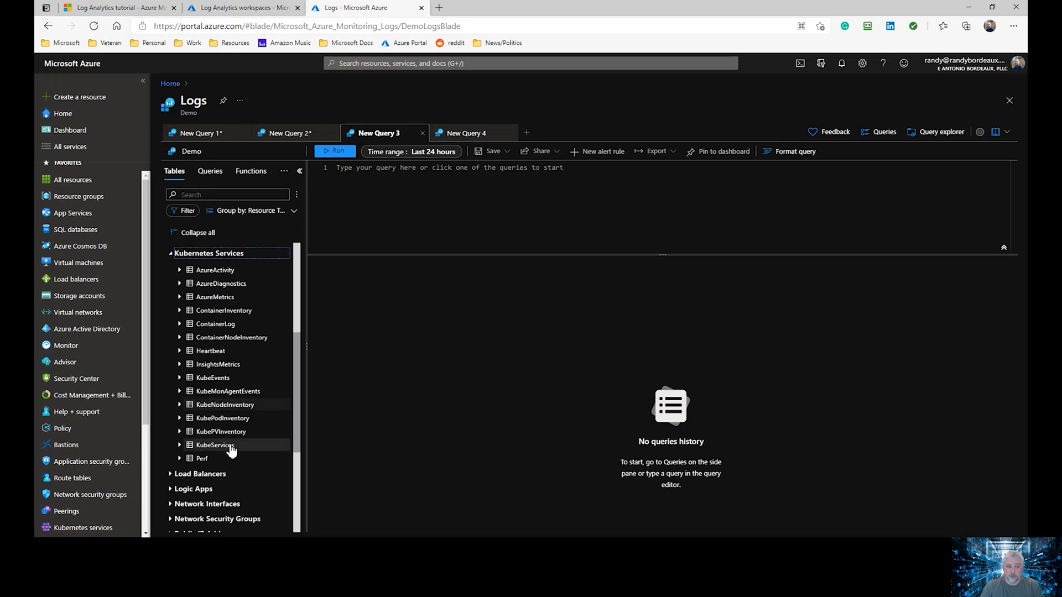
{"action": "mouse_move", "coordinate": [205, 463]}
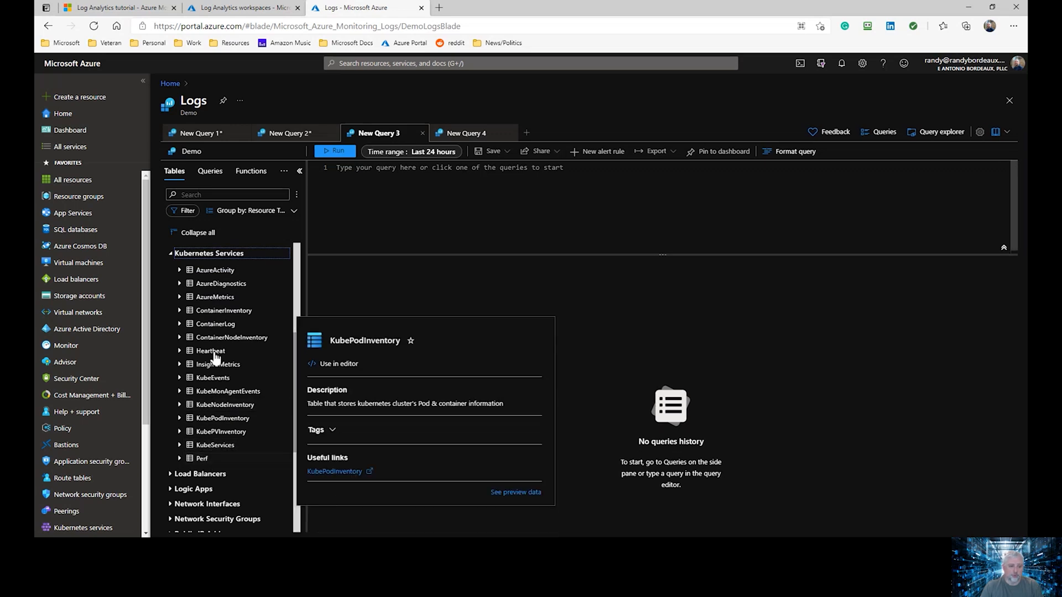
Collapse Kubernetes Services, expand Virtual machines, and examine its tables, including the details of Perf
{"action": "left_click", "coordinate": [183, 253]}
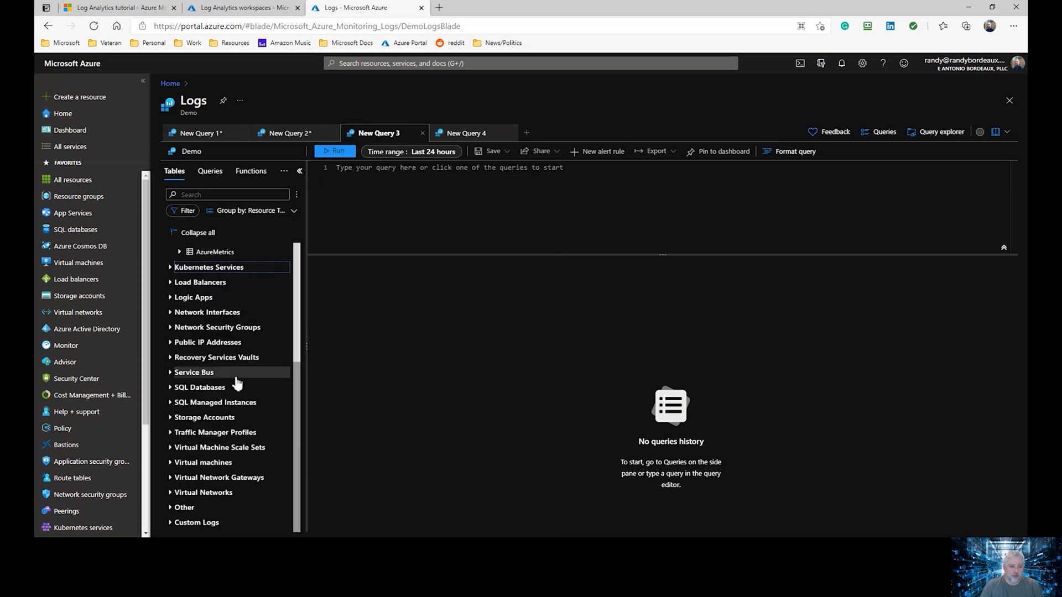
{"action": "left_click", "coordinate": [172, 463]}
{"action": "scroll", "coordinate": [221, 473], "scroll_direction": "down", "scroll_amount": 3}
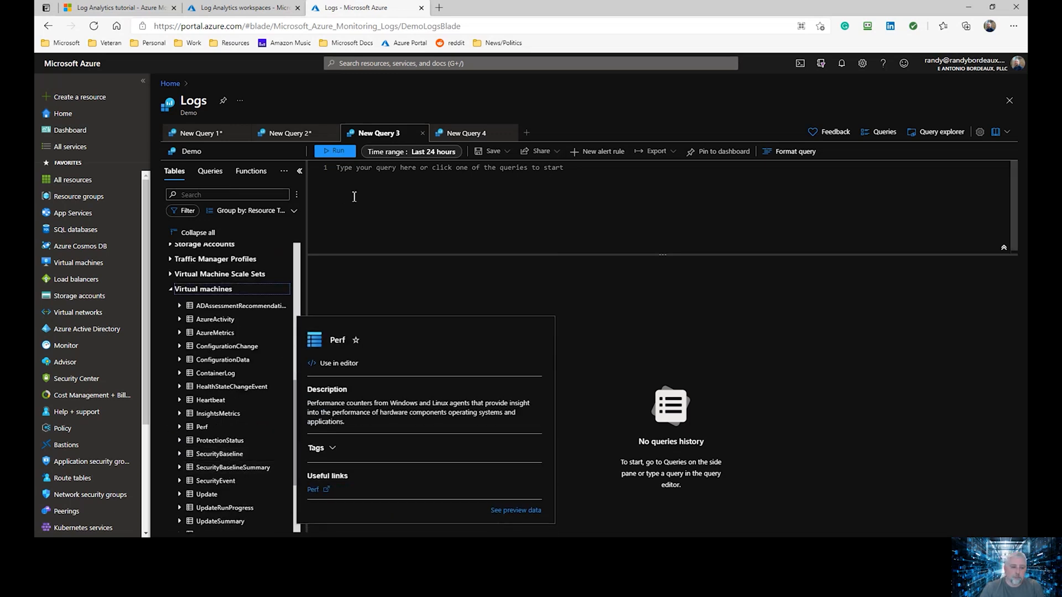
{"action": "left_click", "coordinate": [350, 179]}
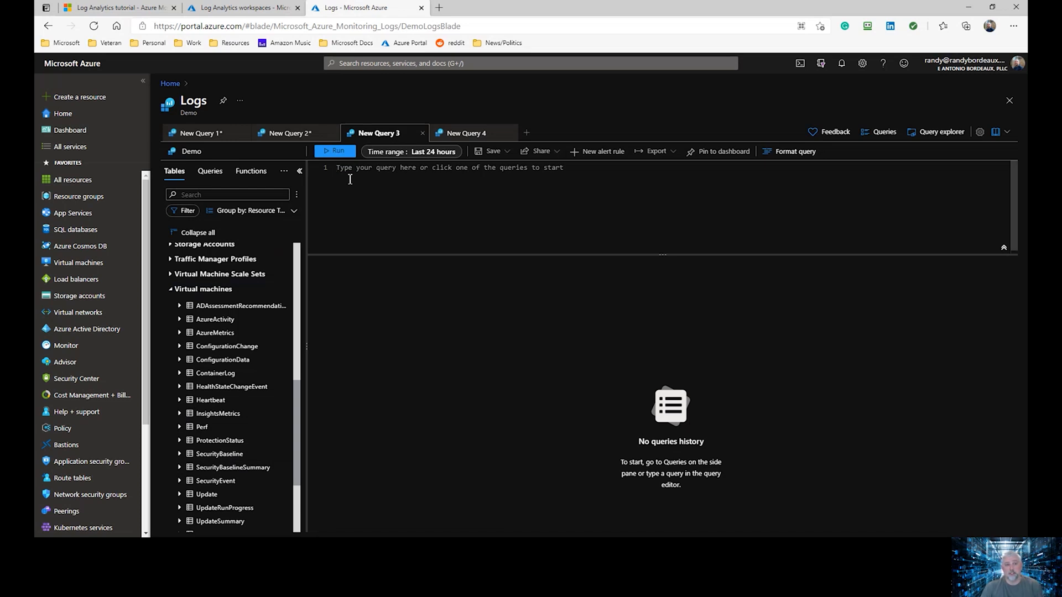
Switch to New Query 1 and begin its query with the KubeEvents table on the first line
{"action": "left_click", "coordinate": [202, 135]}
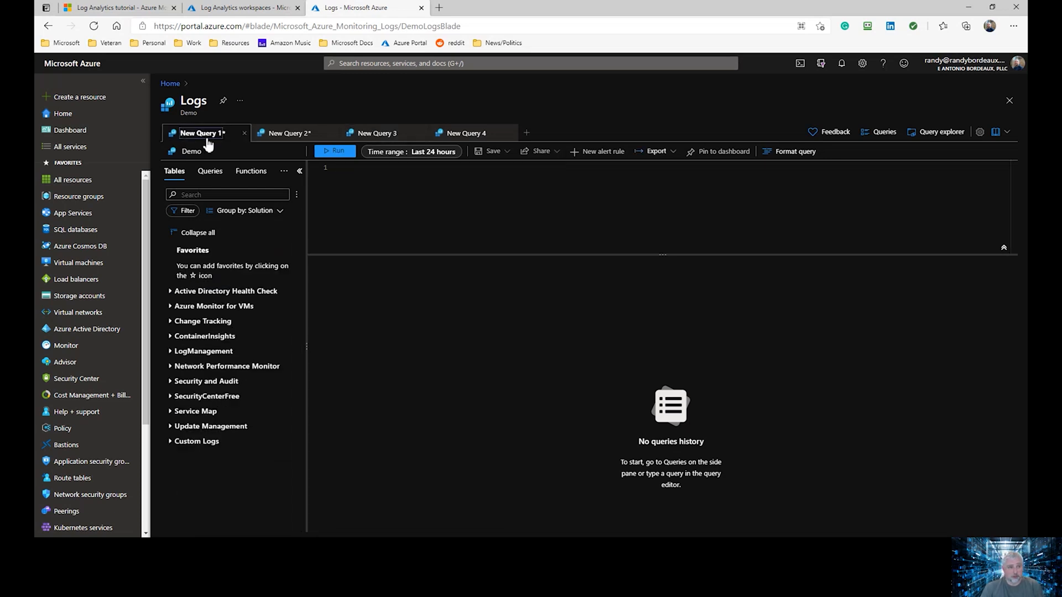
{"action": "key", "text": "Up"}
{"action": "key", "text": "Up"}
{"action": "key", "text": "Up"}
{"action": "key", "text": "ctrl+Delete"}
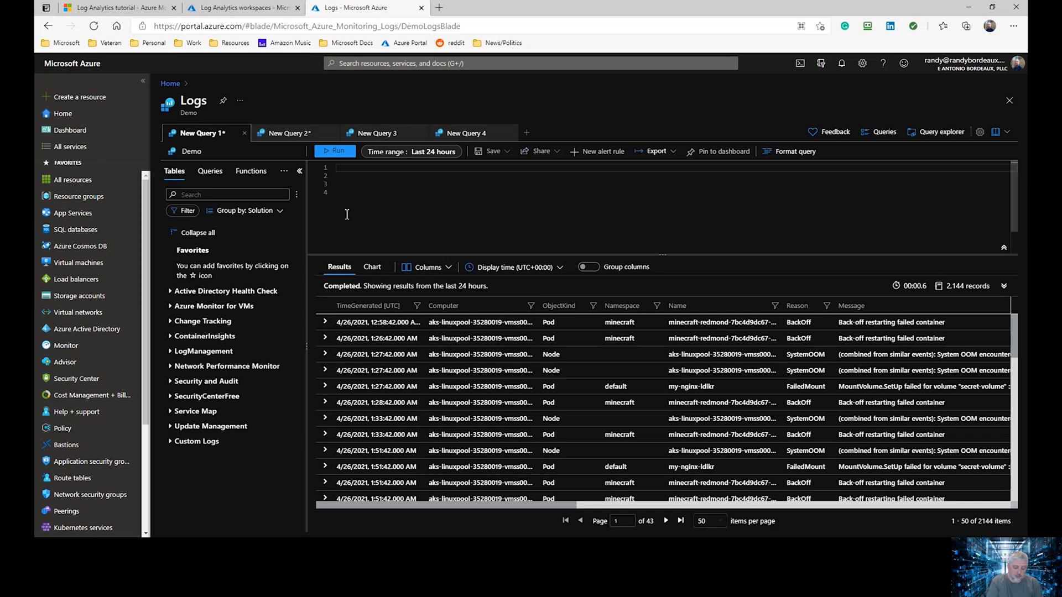
{"action": "type", "text": "kub"}
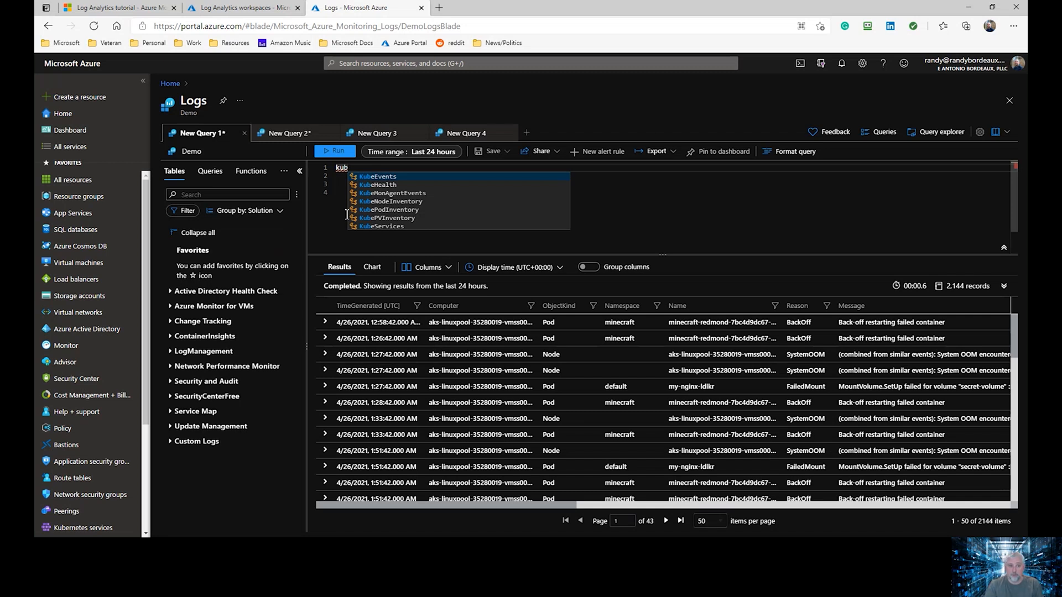
{"action": "key", "text": "Tab"}
{"action": "key", "text": "Return"}
Add the filter "| where TimeGenerated >= ago(1d)" below the KubeEvents table name
{"action": "type", "text": "|"}
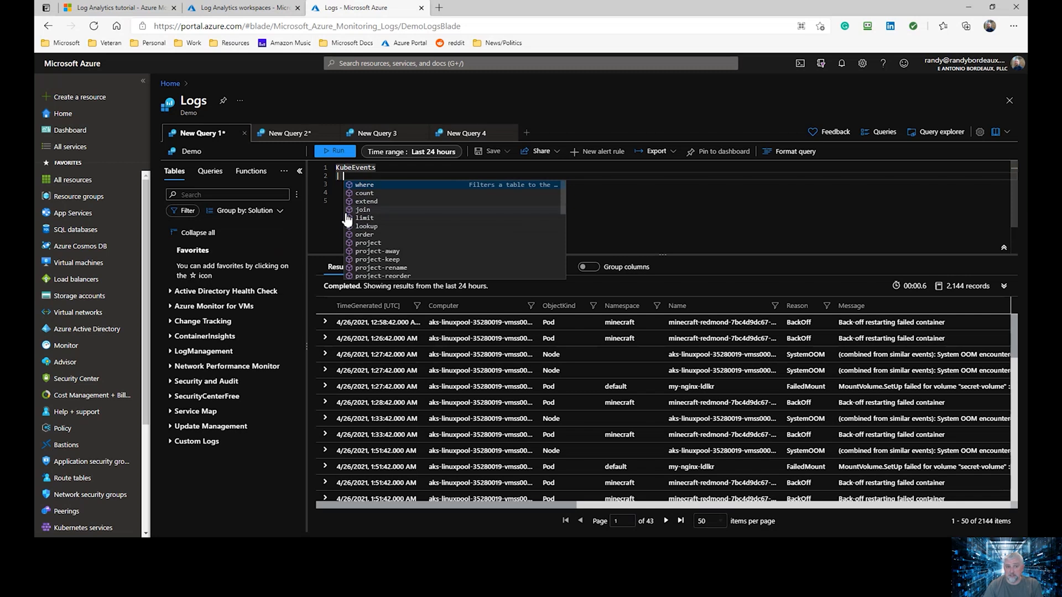
{"action": "key", "text": "Escape"}
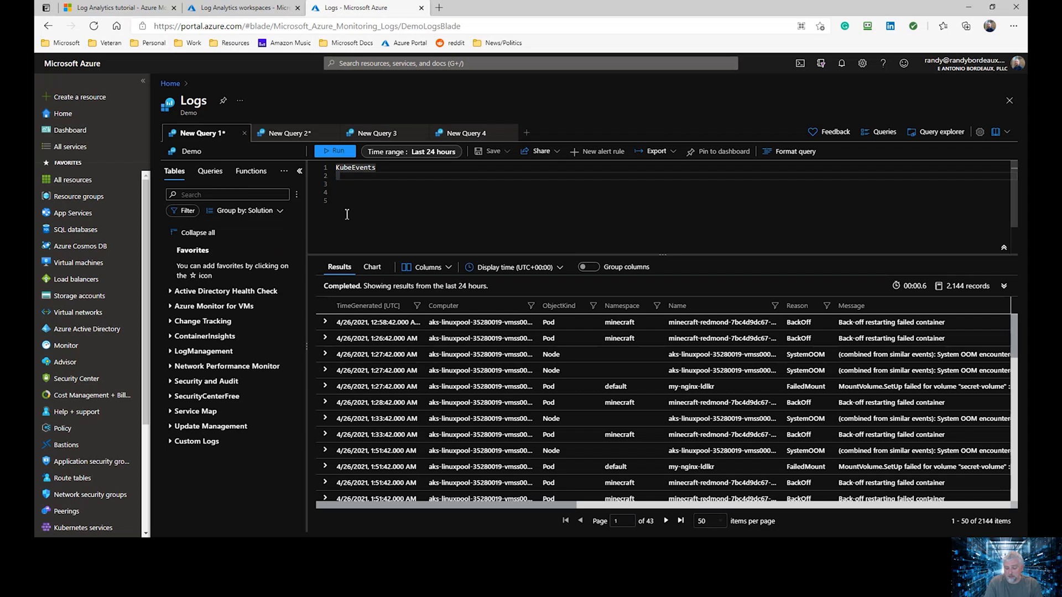
{"action": "type", "text": "|"}
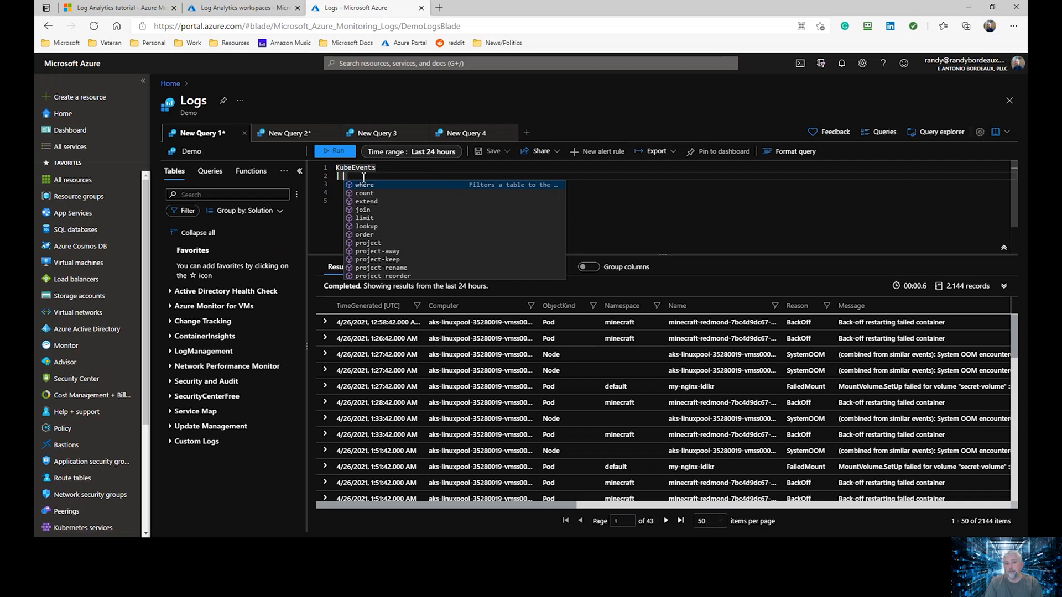
{"action": "key", "text": "Tab"}
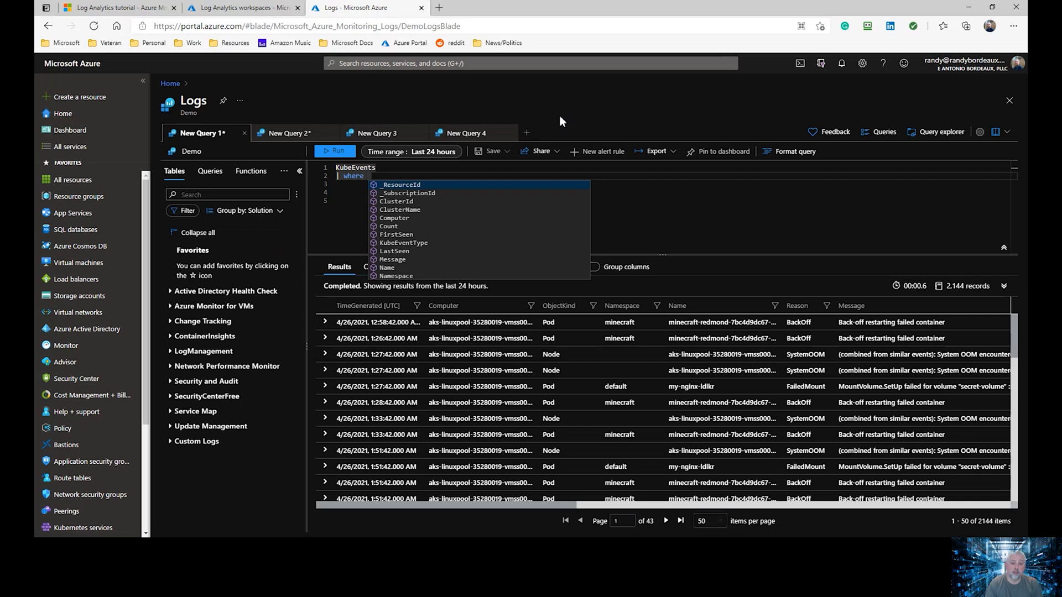
{"action": "type", "text": "tim"}
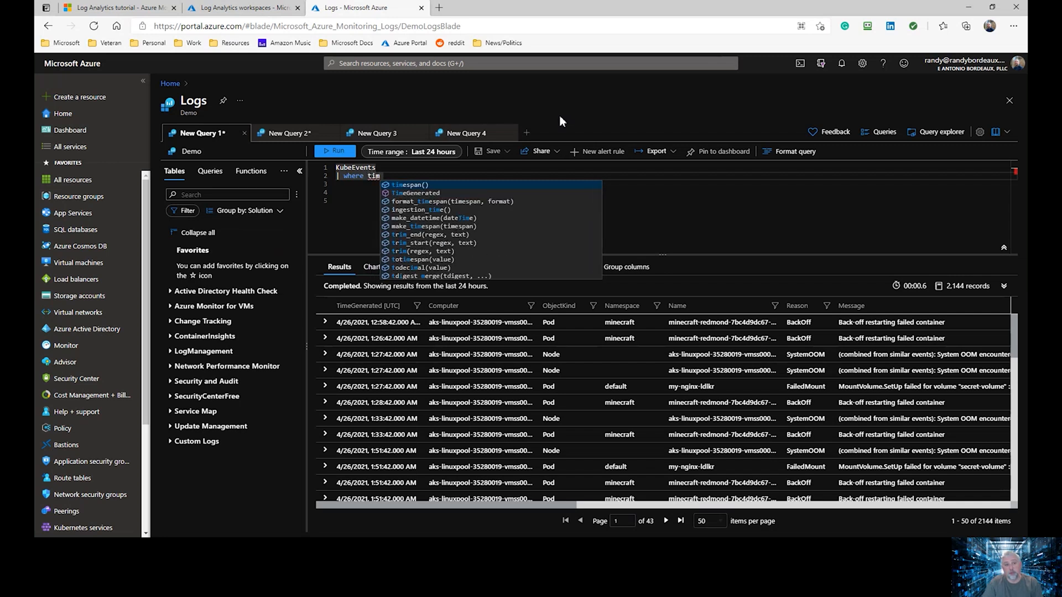
{"action": "key", "text": "Tab"}
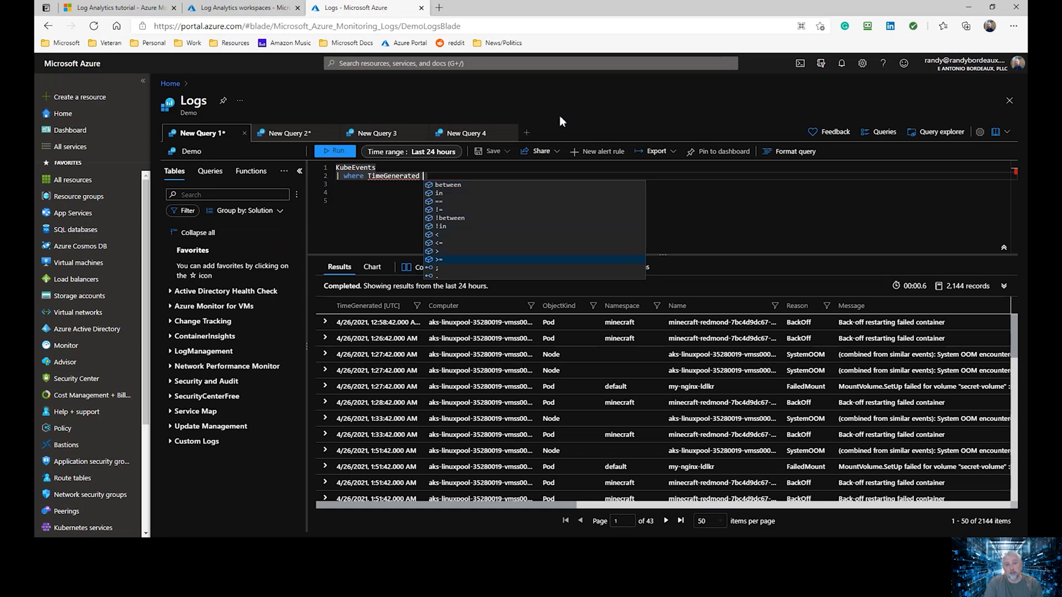
{"action": "type", "text": ">= ago"}
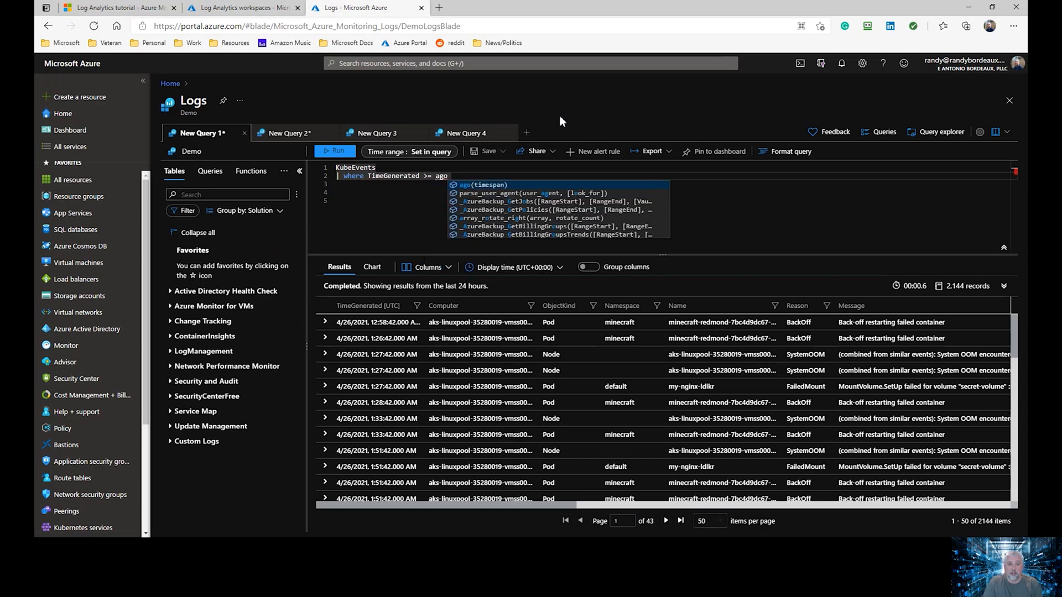
{"action": "type", "text": "("}
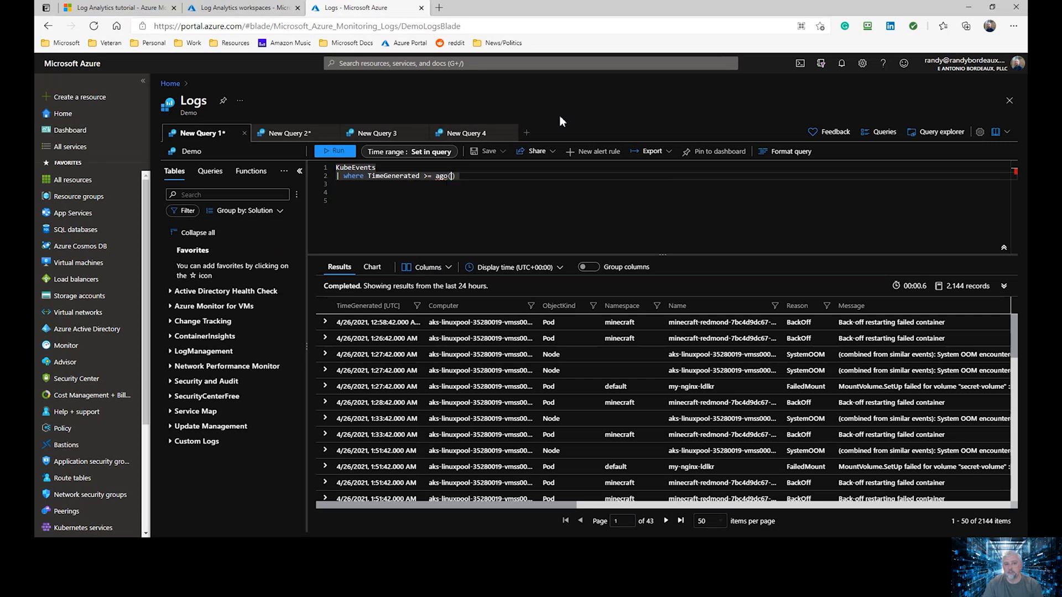
{"action": "type", "text": "1d"}
Change the time filter's ago timespan to 30m and set it back to 1d
{"action": "key", "text": "Left"}
{"action": "key", "text": "BackSpace"}
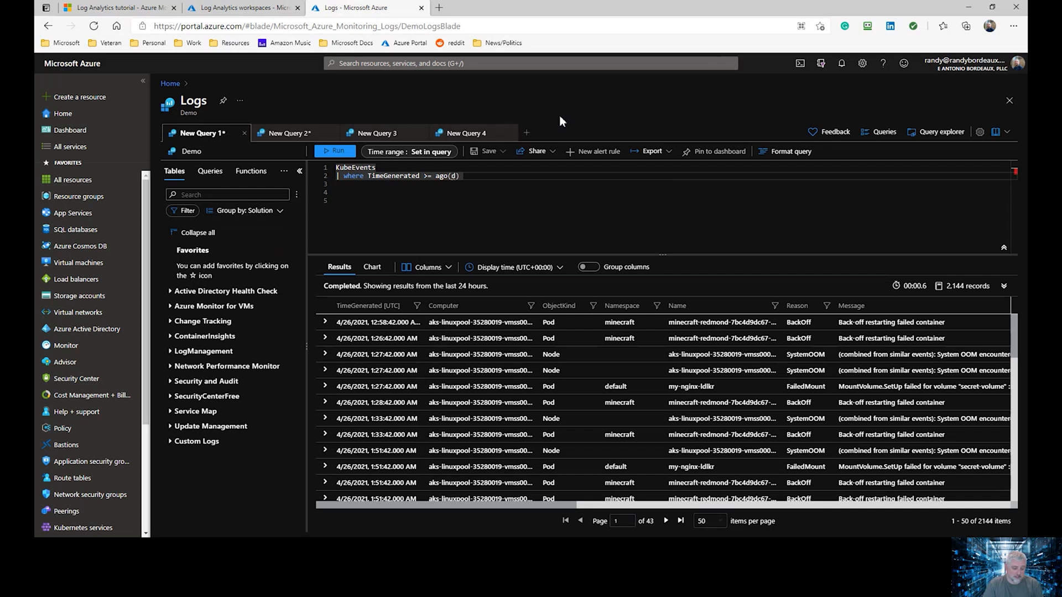
{"action": "type", "text": "30"}
{"action": "key", "text": "Delete"}
{"action": "type", "text": "m"}
{"action": "key", "text": "BackSpace"}
{"action": "key", "text": "BackSpace"}
{"action": "key", "text": "BackSpace"}
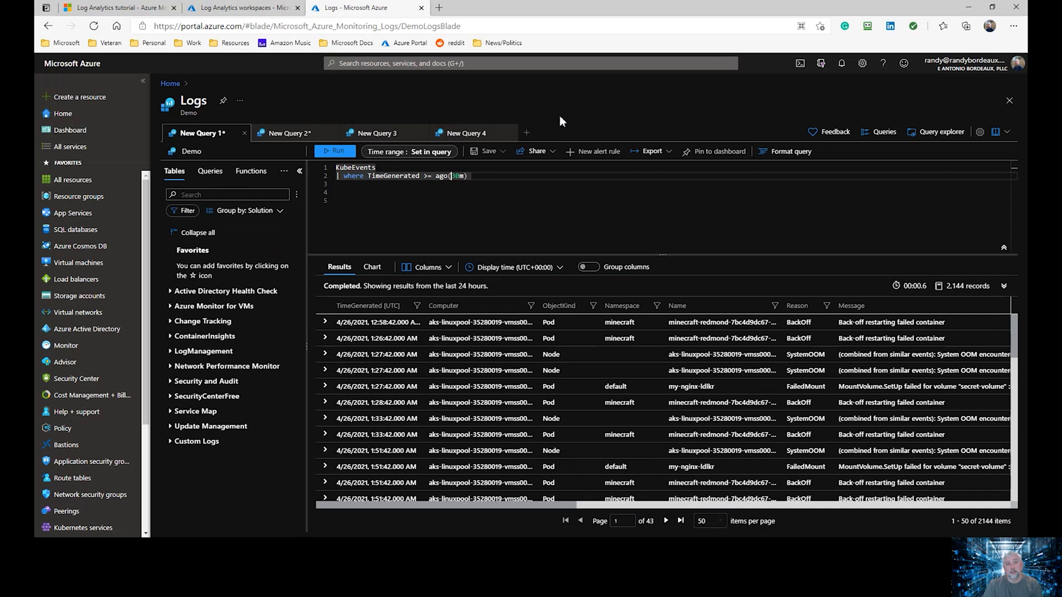
{"action": "type", "text": "1d"}
Start a second "| where" clause on a new line below the TimeGenerated filter
{"action": "key", "text": "Return"}
{"action": "key", "text": "Up"}
{"action": "key", "text": "End"}
{"action": "key", "text": "Return"}
{"action": "type", "text": "| wh"}
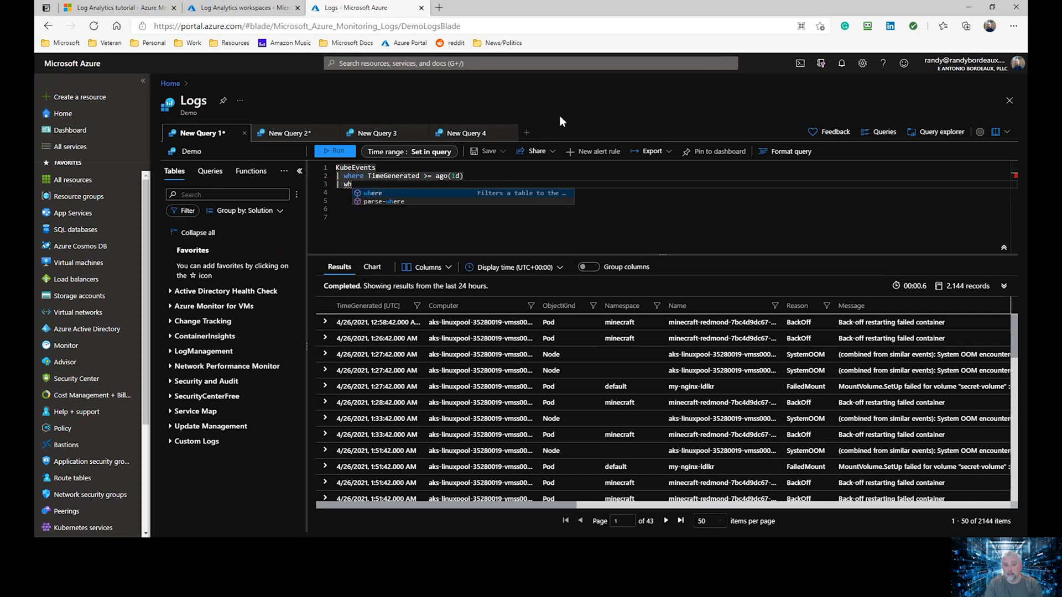
{"action": "key", "text": "Tab"}
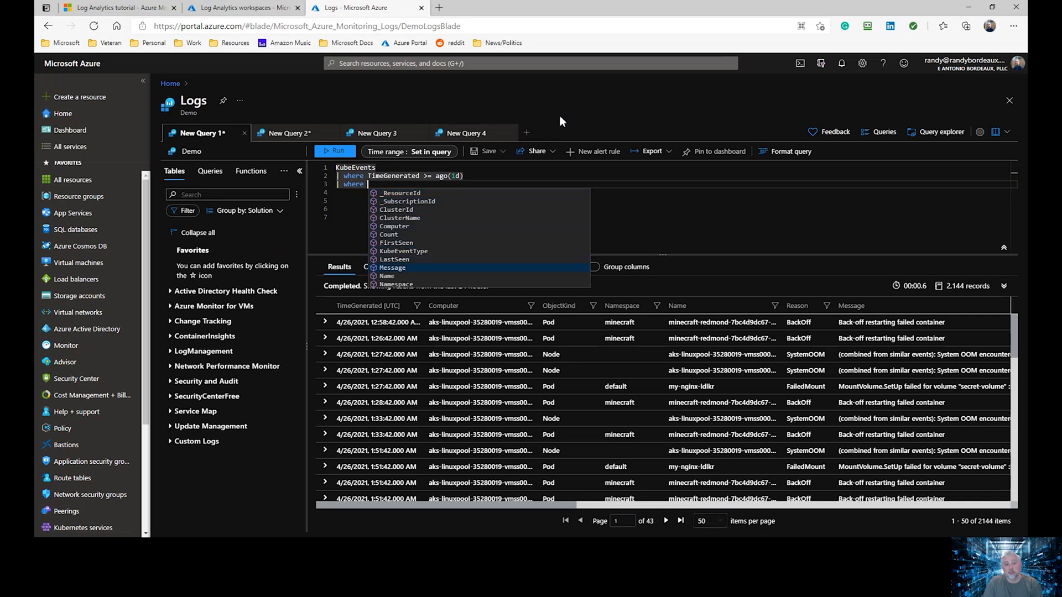
Look through the suggested columns and functions for the unfinished second where clause
{"action": "key", "text": "Down"}
{"action": "key", "text": "Down"}
{"action": "key", "text": "Down"}
{"action": "key", "text": "Down"}
{"action": "key", "text": "Down"}
{"action": "key", "text": "Down"}
{"action": "key", "text": "Down"}
{"action": "key", "text": "Down"}
{"action": "key", "text": "Down"}
{"action": "key", "text": "Down"}
{"action": "key", "text": "Down"}
{"action": "key", "text": "Down"}
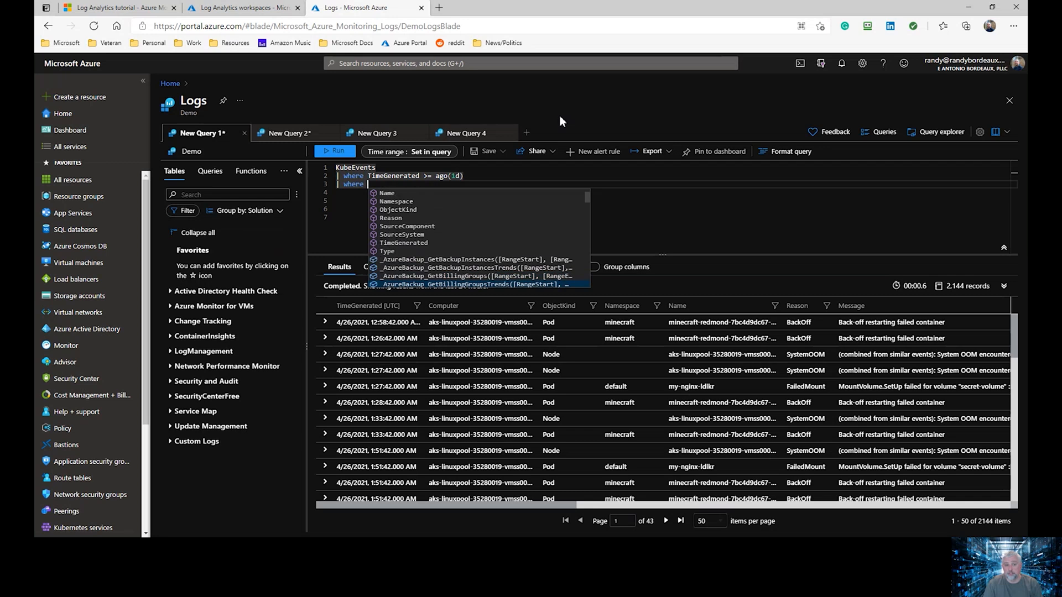
Remove the unfinished second where clause and run the KubeEvents query with only the TimeGenerated filter
{"action": "key", "text": "BackSpace"}
{"action": "key", "text": "BackSpace"}
{"action": "key", "text": "BackSpace"}
{"action": "key", "text": "BackSpace"}
{"action": "key", "text": "BackSpace"}
{"action": "key", "text": "BackSpace"}
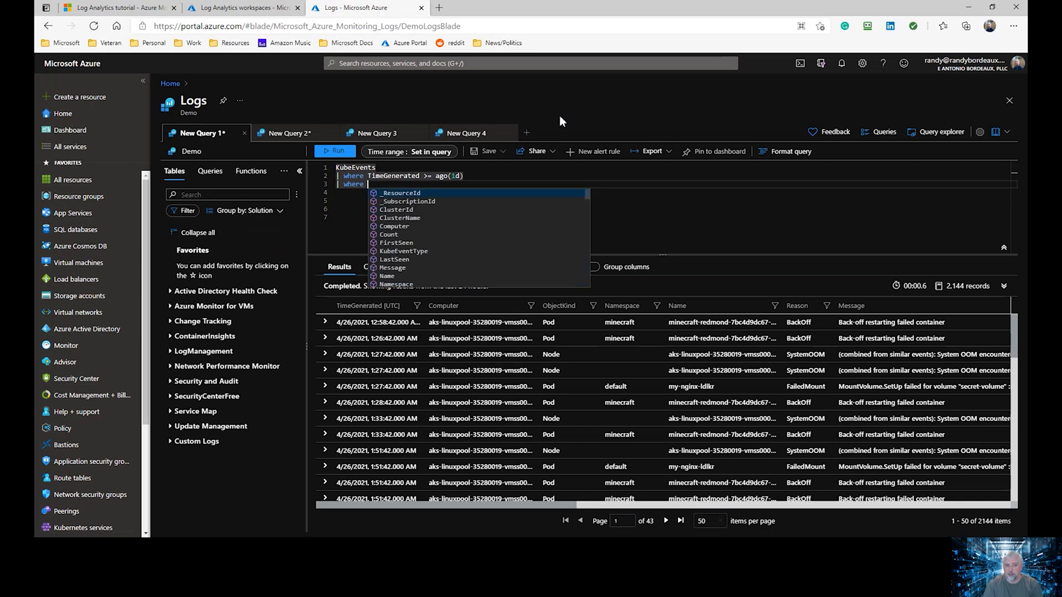
{"action": "key", "text": "BackSpace"}
{"action": "key", "text": "BackSpace"}
{"action": "key", "text": "BackSpace"}
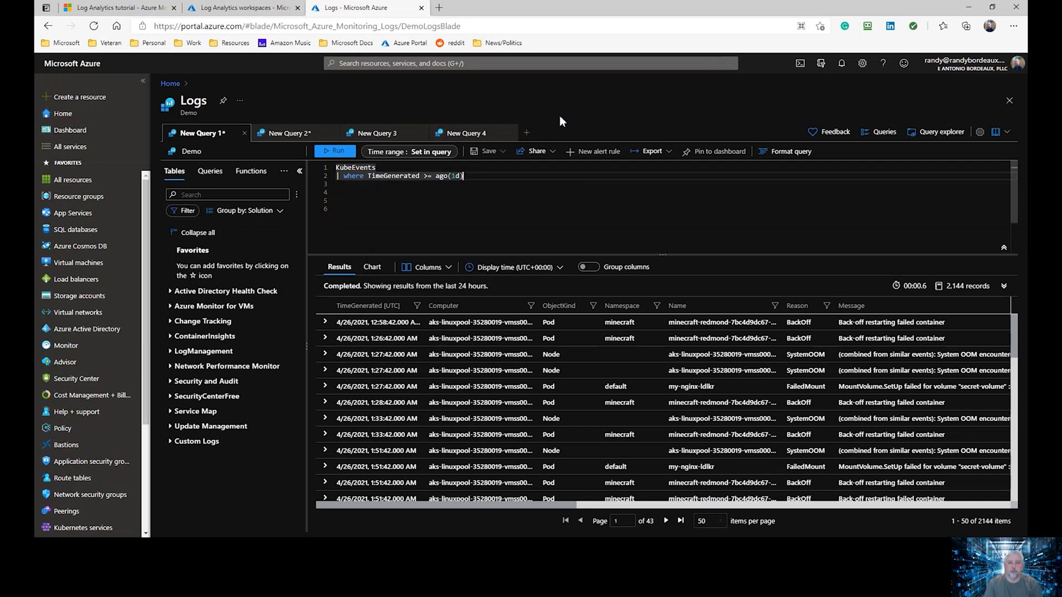
{"action": "key", "text": "shift+Return"}
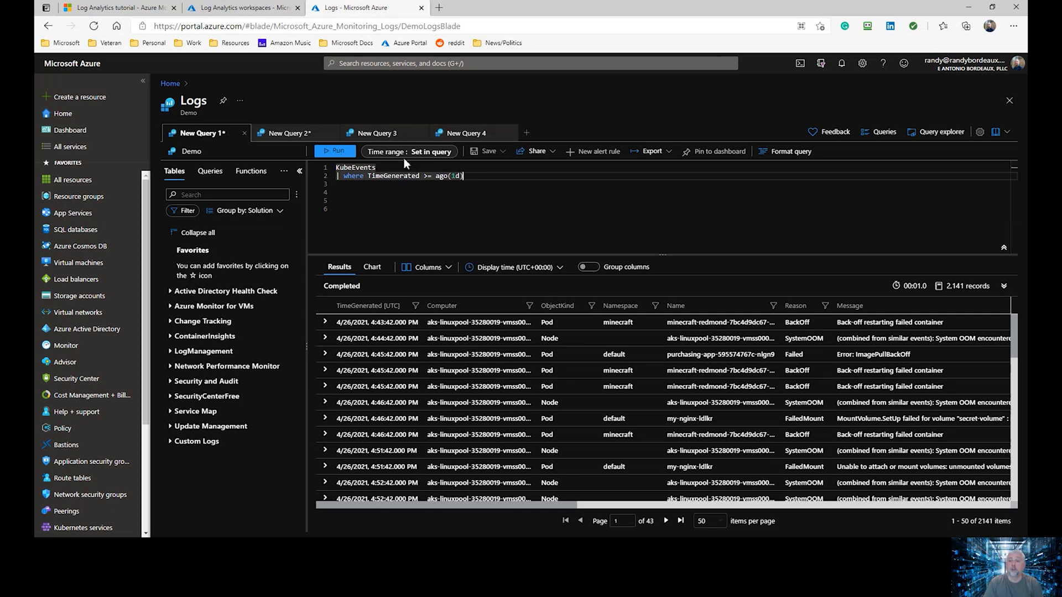
Add an empty line below the TimeGenerated filter and expand the first result record to view its fields
{"action": "key", "text": "Return"}
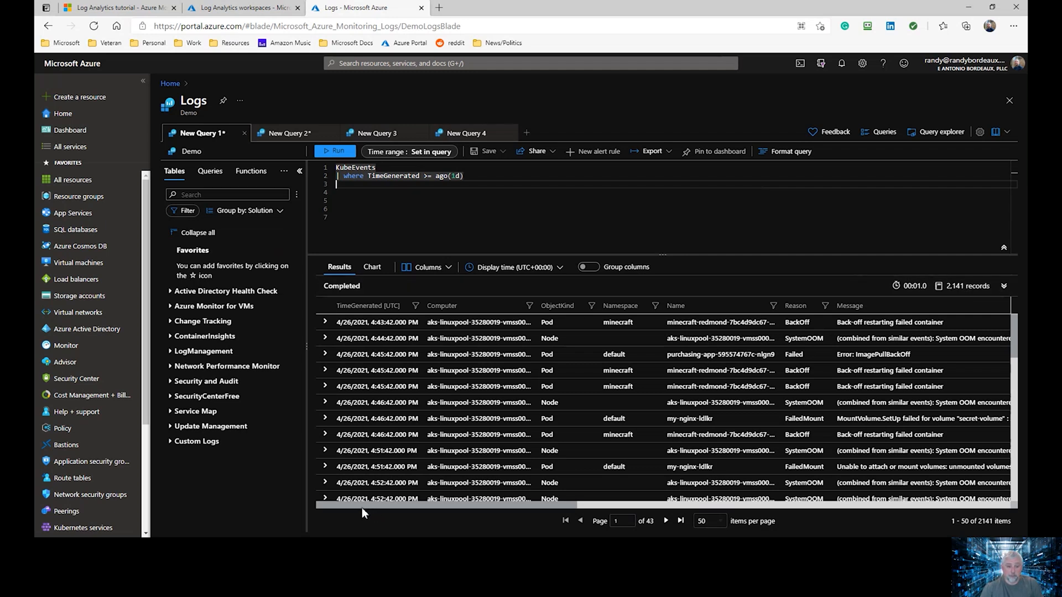
{"action": "mouse_move", "coordinate": [356, 505]}
{"action": "left_mouse_down"}
{"action": "mouse_move", "coordinate": [476, 494]}
{"action": "mouse_move", "coordinate": [783, 503]}
{"action": "mouse_move", "coordinate": [356, 498]}
{"action": "left_mouse_up"}
{"action": "left_click", "coordinate": [326, 322]}
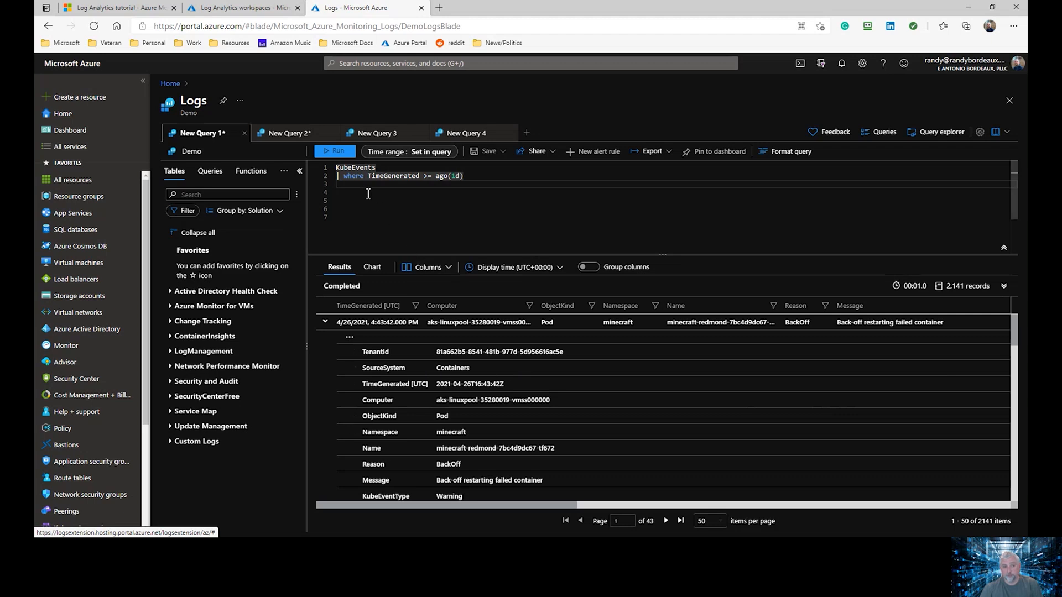
Add the filter "| where Computer == 'aks-linuxpool-35280019-vmss000000'" on the third line and run the query
{"action": "left_click", "coordinate": [349, 196]}
{"action": "key", "text": "Up"}
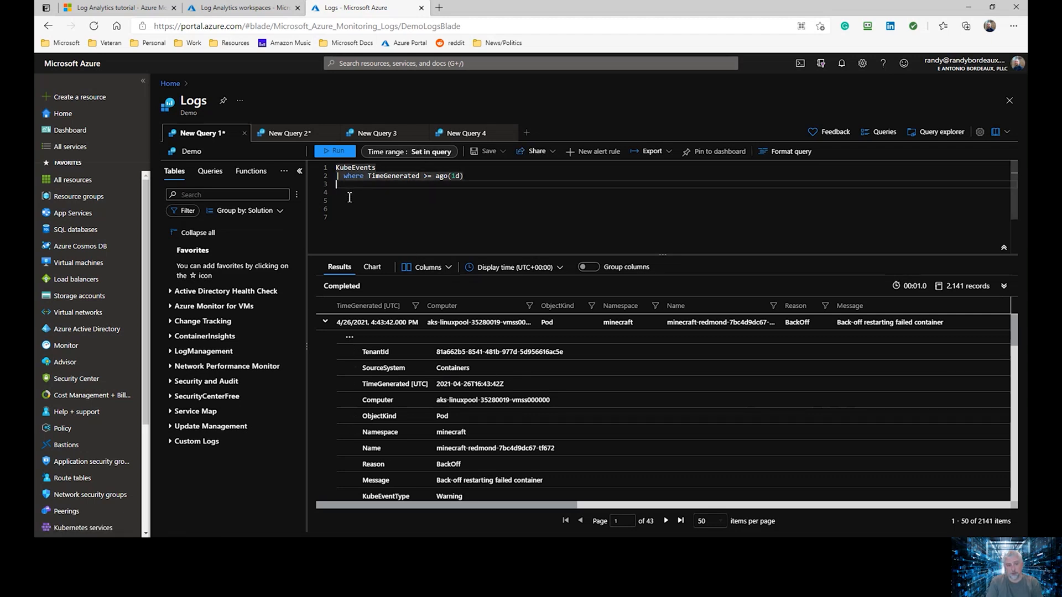
{"action": "type", "text": "| where Computer == 'aks-linuxpool-35280019-vmss000000"}
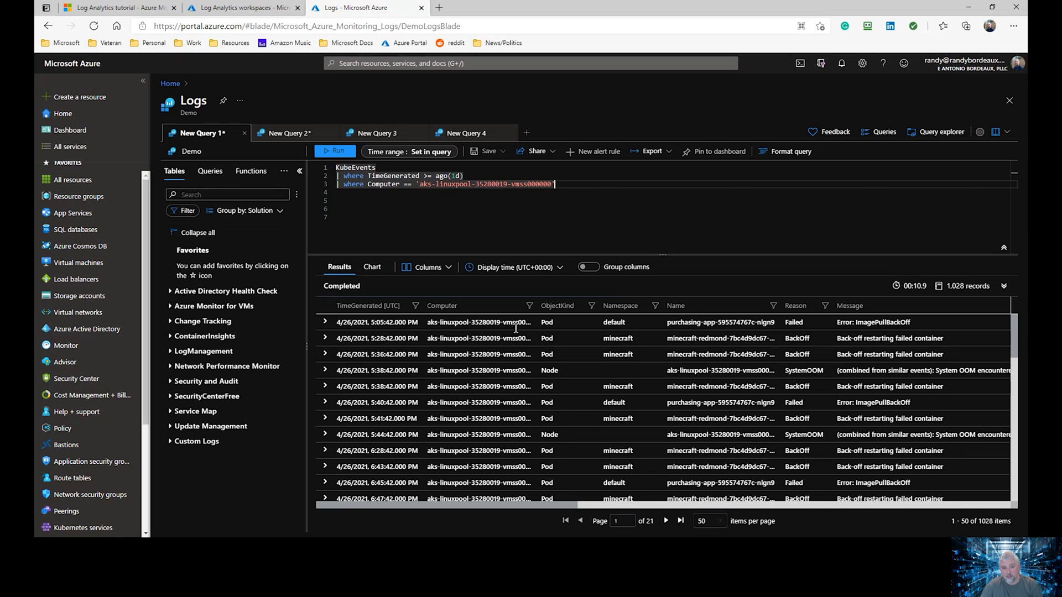
Expand the first result record and add the filter "| where Reason == 'Failed'" below the Computer filter
{"action": "left_click", "coordinate": [326, 323]}
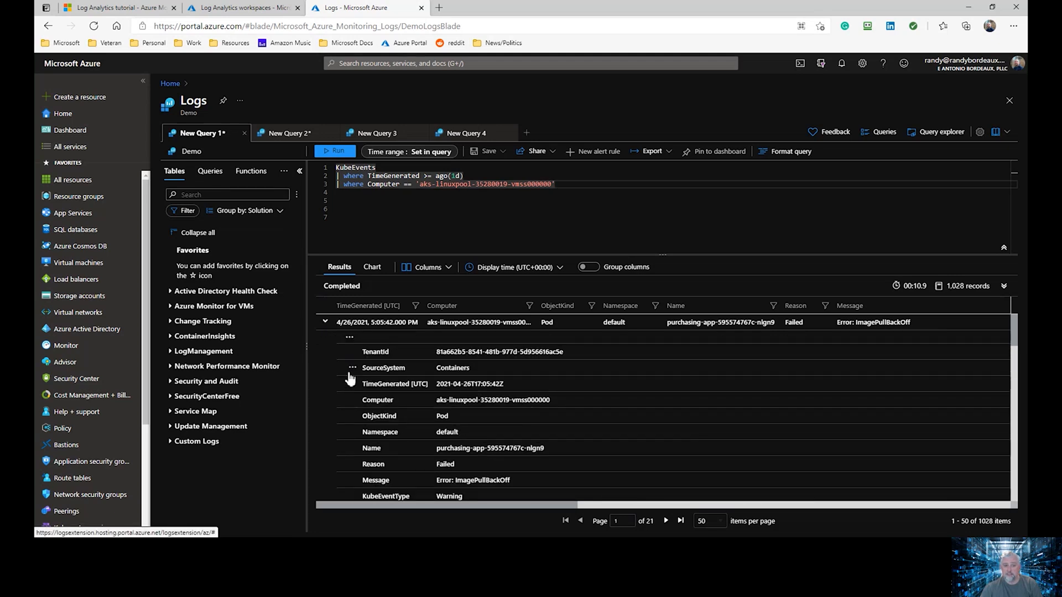
{"action": "scroll", "coordinate": [345, 387], "scroll_direction": "down", "scroll_amount": 1}
{"action": "left_click", "coordinate": [501, 213]}
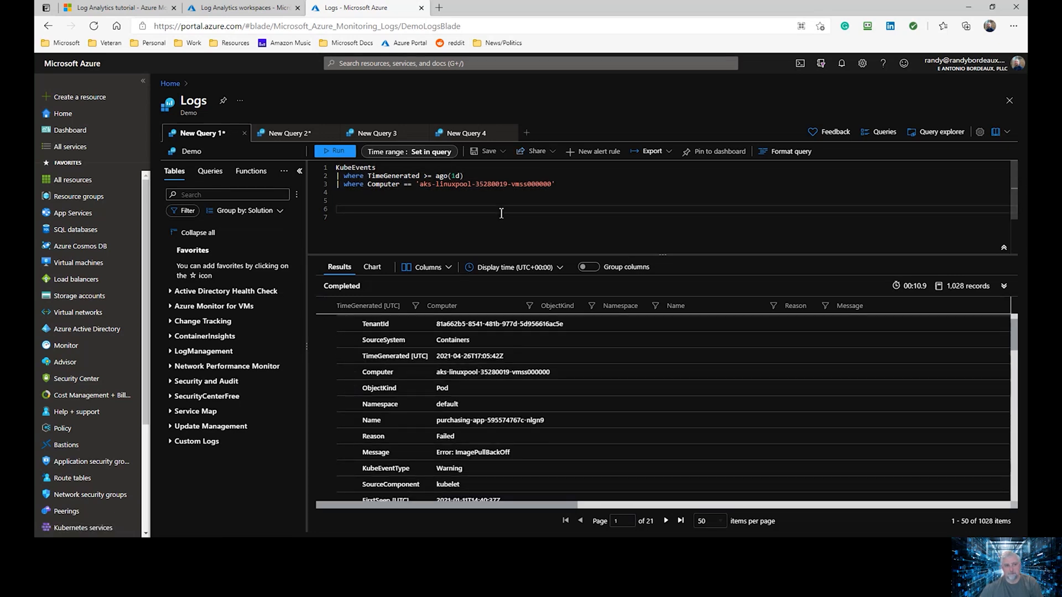
{"action": "type", "text": "|"}
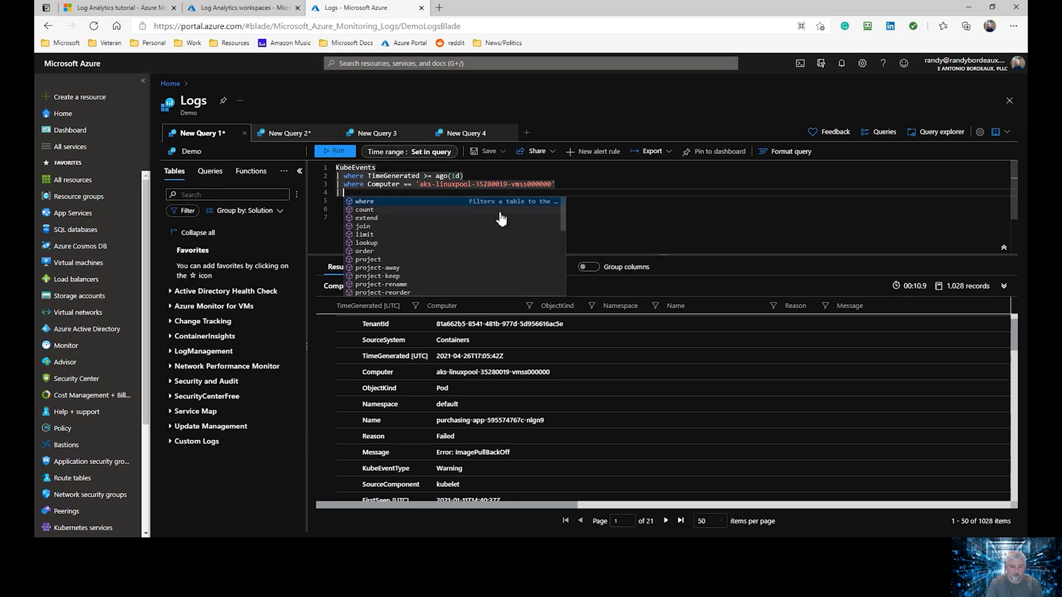
{"action": "type", "text": "w"}
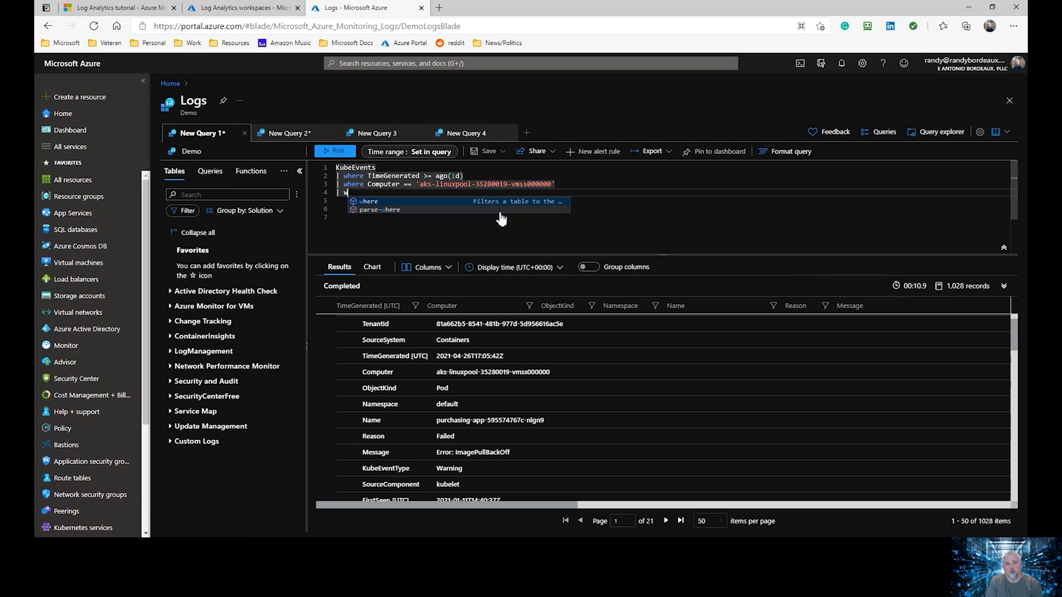
{"action": "type", "text": "here Re"}
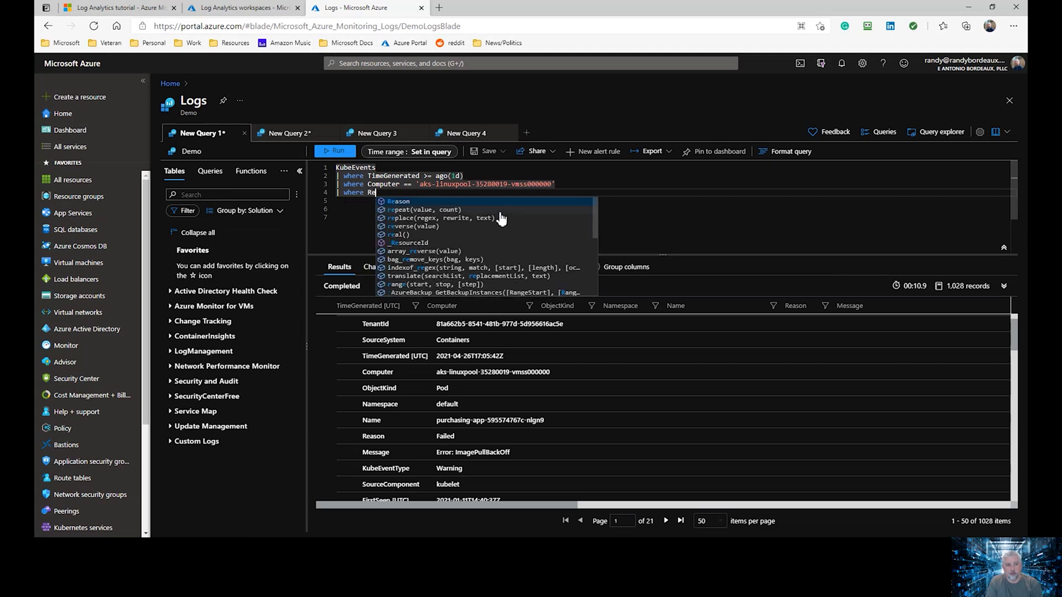
{"action": "type", "text": "ason == "}
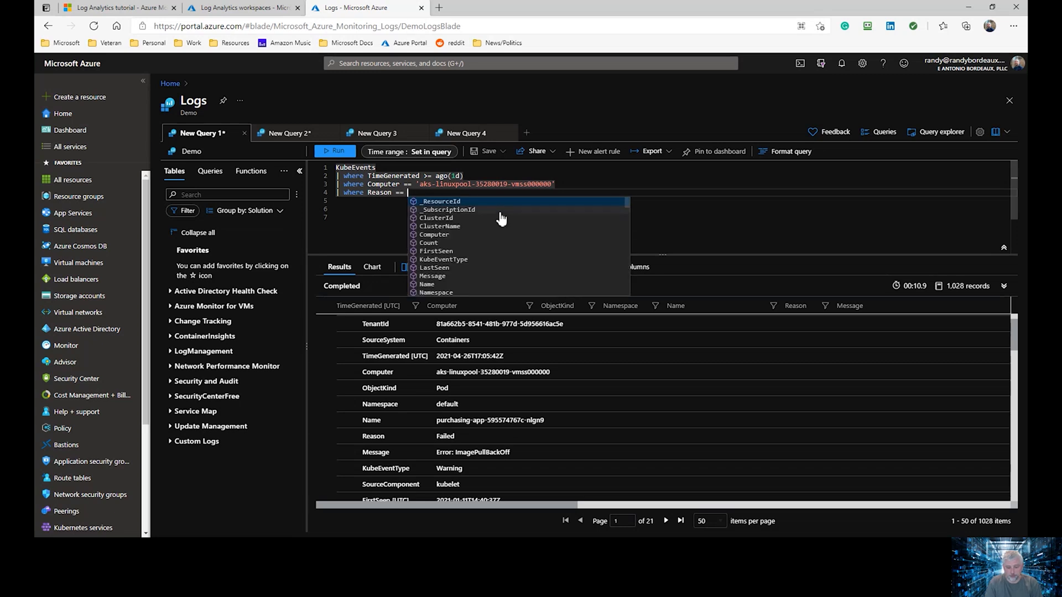
{"action": "type", "text": "'Failed'"}
{"action": "key", "text": "Return"}
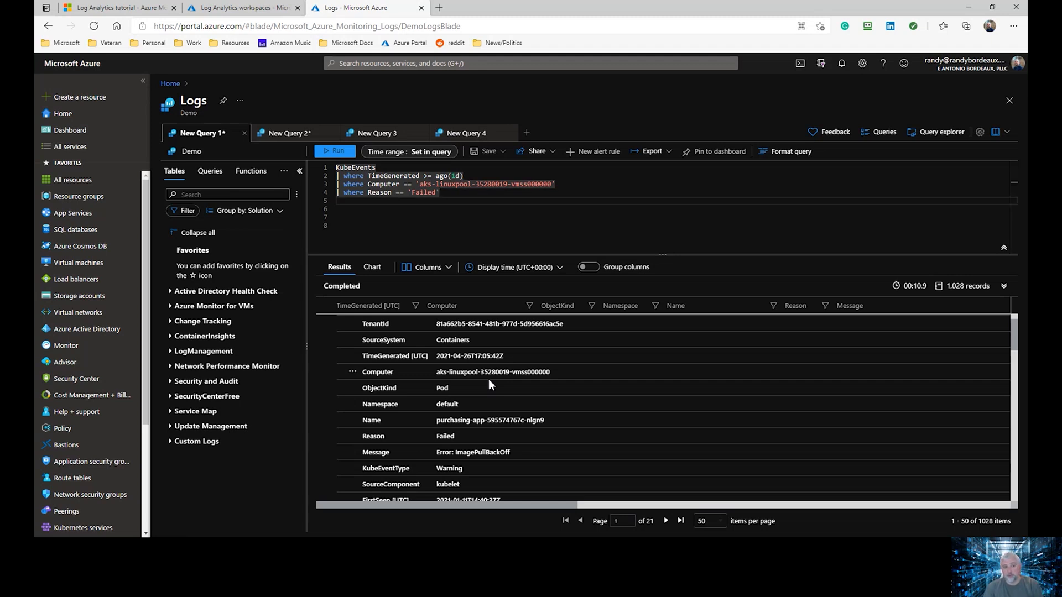
Add a "| project" line below the Reason filter listing the Computer, ObjectKind and Namespace columns
{"action": "type", "text": "|"}
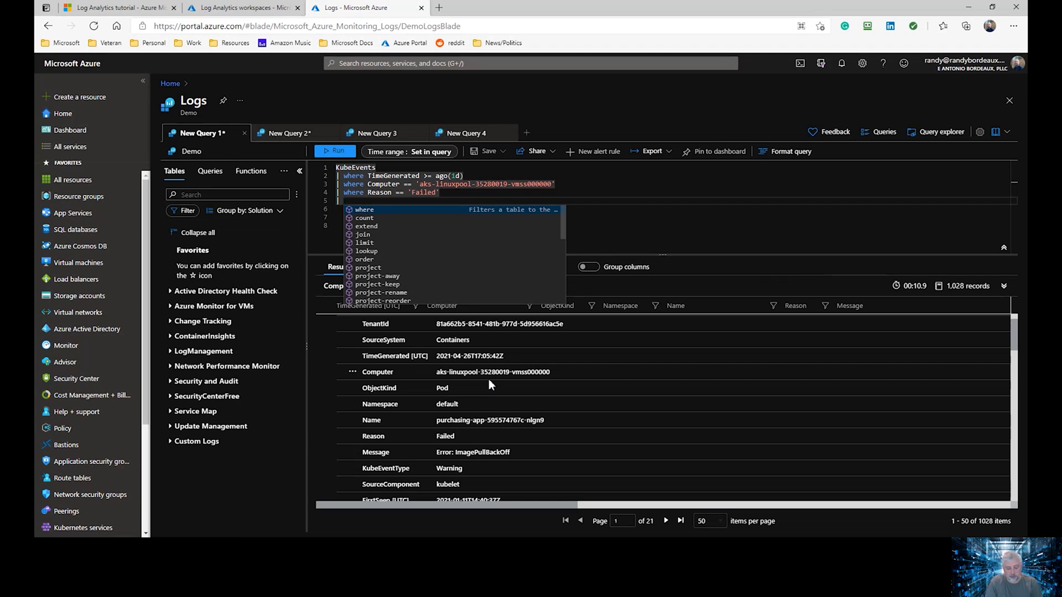
{"action": "type", "text": "pro"}
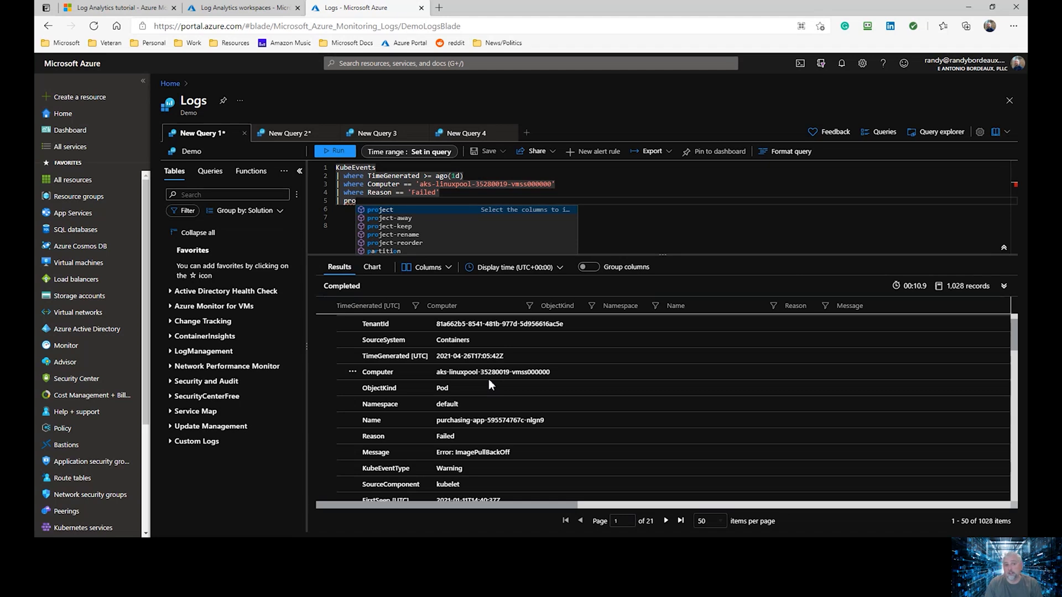
{"action": "key", "text": "Tab"}
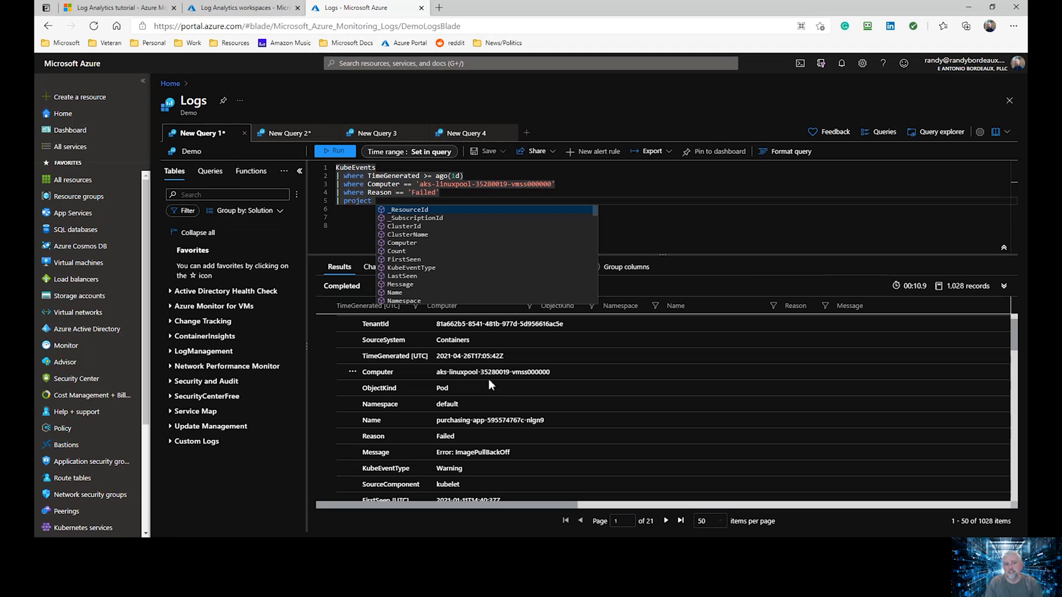
{"action": "type", "text": "Compu"}
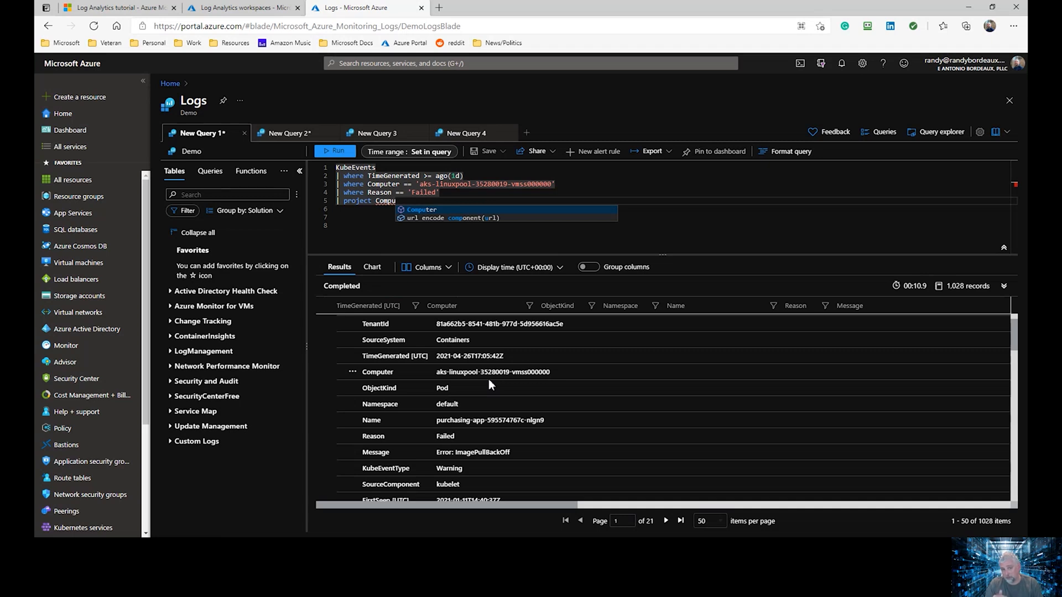
{"action": "key", "text": "Tab"}
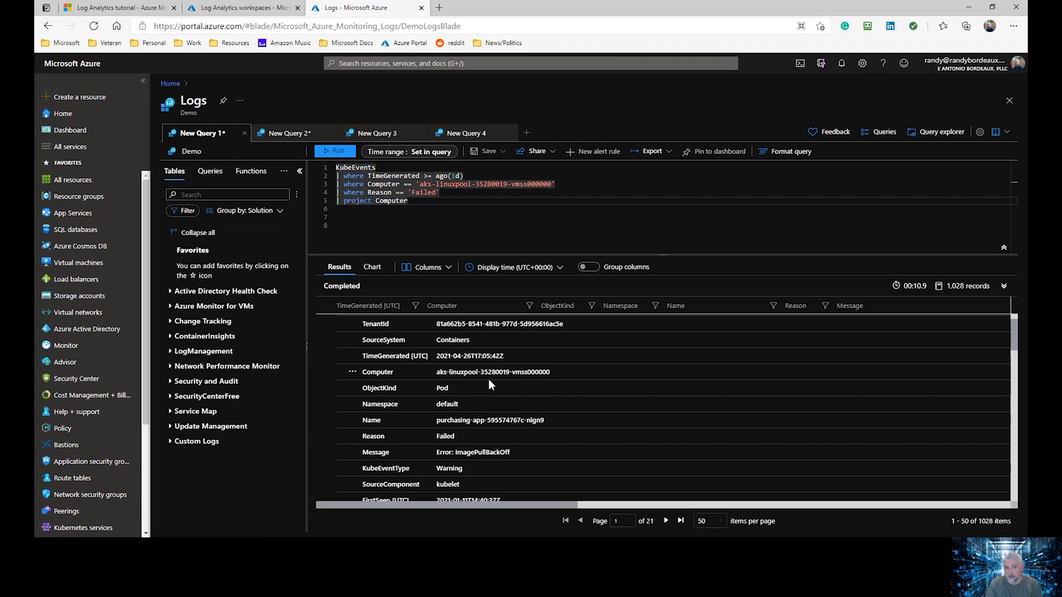
{"action": "type", "text": ","}
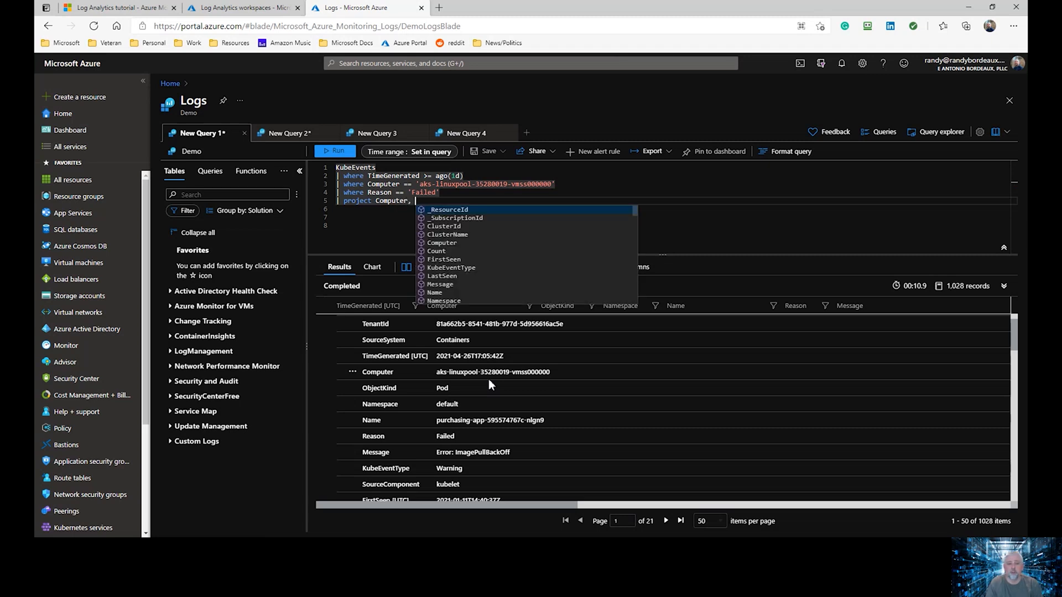
{"action": "type", "text": " Ob"}
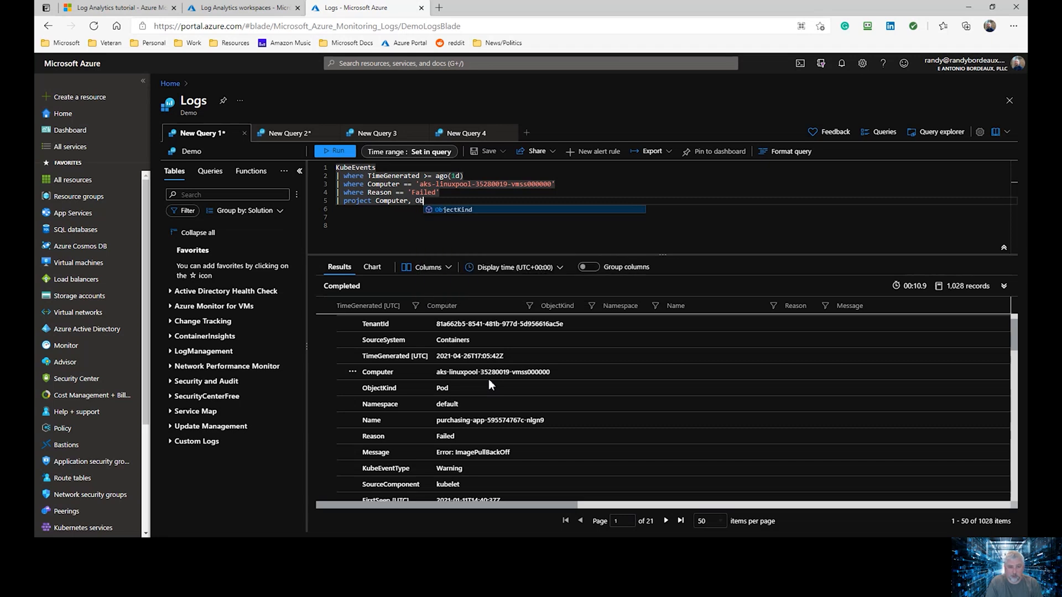
{"action": "type", "text": "jectKind,"}
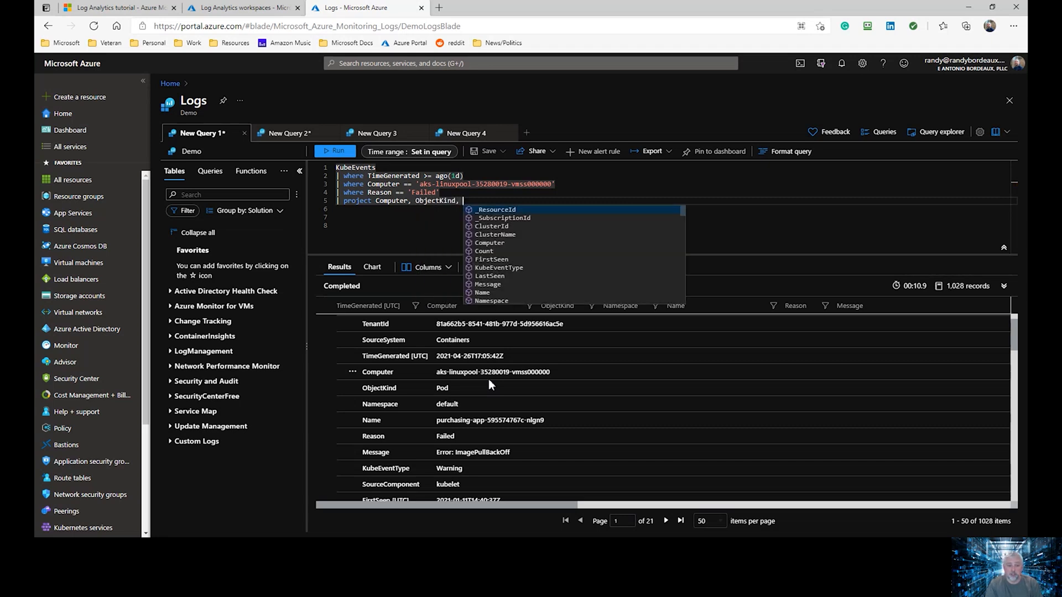
{"action": "type", "text": " Nam"}
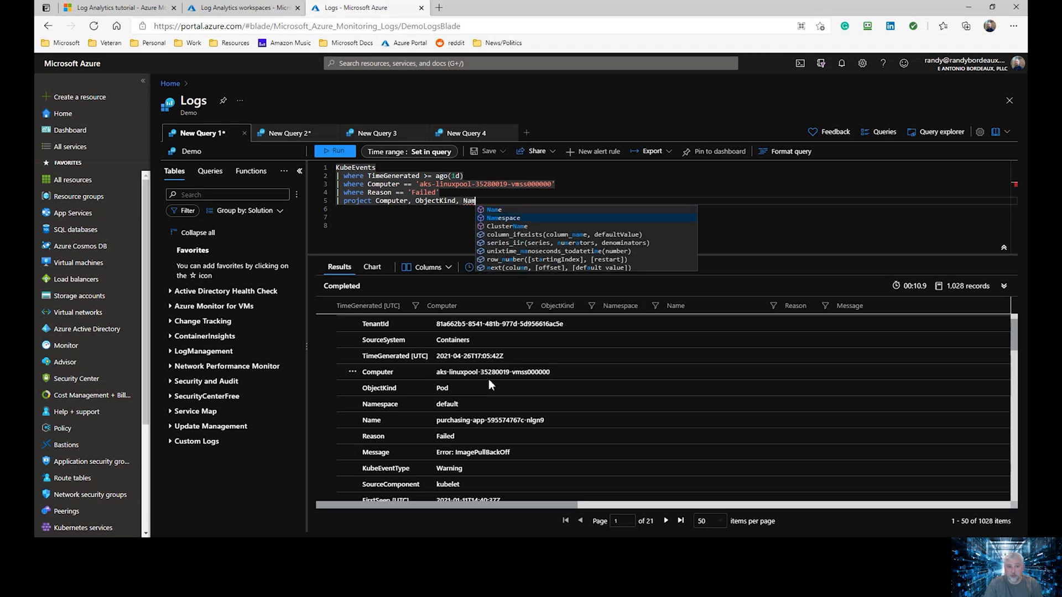
{"action": "type", "text": "espacem"}
{"action": "key", "text": "BackSpace"}
{"action": "type", "text": ", "}
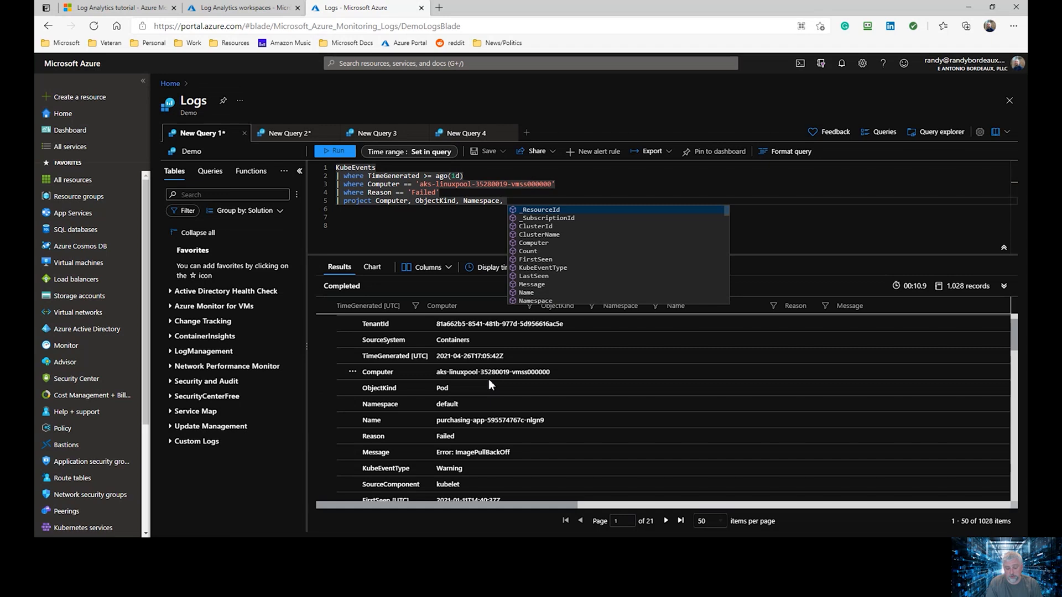
{"action": "type", "text": "Na"}
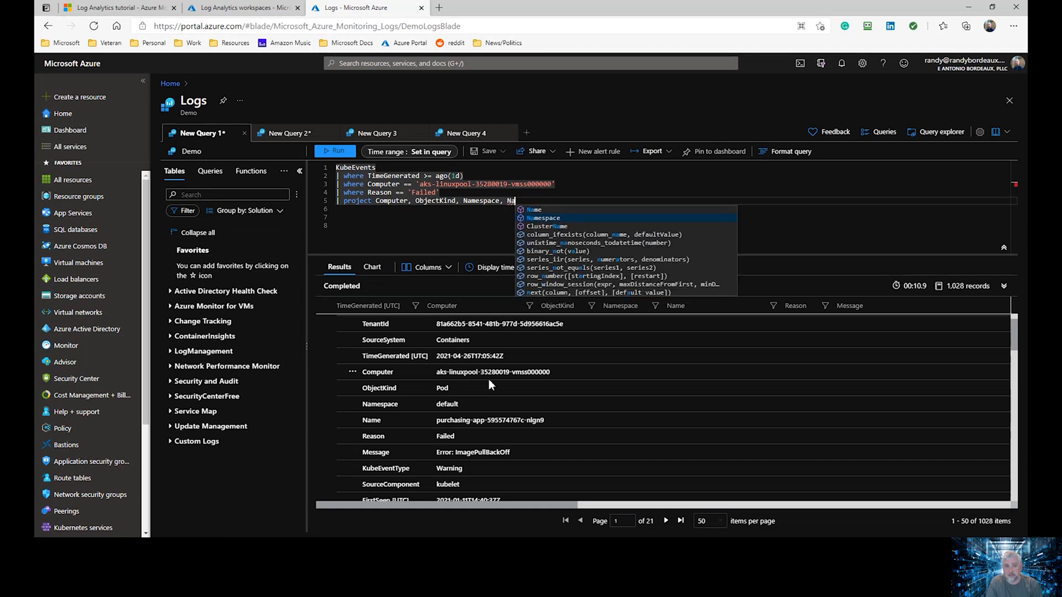
{"action": "key", "text": "Tab"}
{"action": "key", "text": "BackSpace"}
{"action": "key", "text": "BackSpace"}
{"action": "key", "text": "BackSpace"}
{"action": "key", "text": "BackSpace"}
{"action": "key", "text": "BackSpace"}
{"action": "key", "text": "BackSpace"}
{"action": "key", "text": "BackSpace"}
{"action": "key", "text": "BackSpace"}
{"action": "key", "text": "BackSpace"}
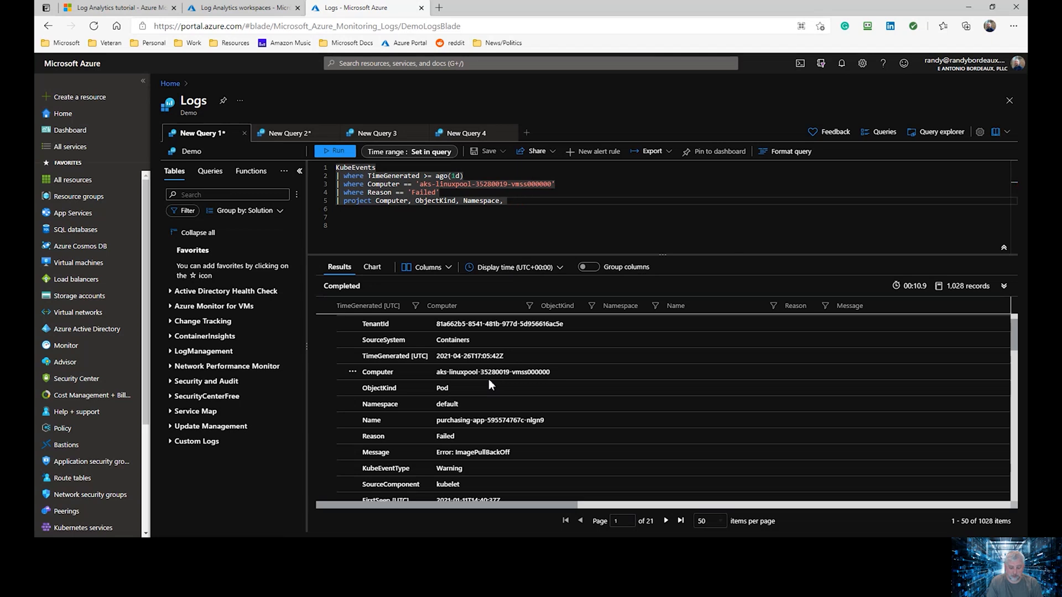
Append the Name, Reason and Message columns to the project line
{"action": "type", "text": "Na"}
{"action": "key", "text": "Up"}
{"action": "key", "text": "Down"}
{"action": "key", "text": "Down"}
{"action": "key", "text": "Tab"}
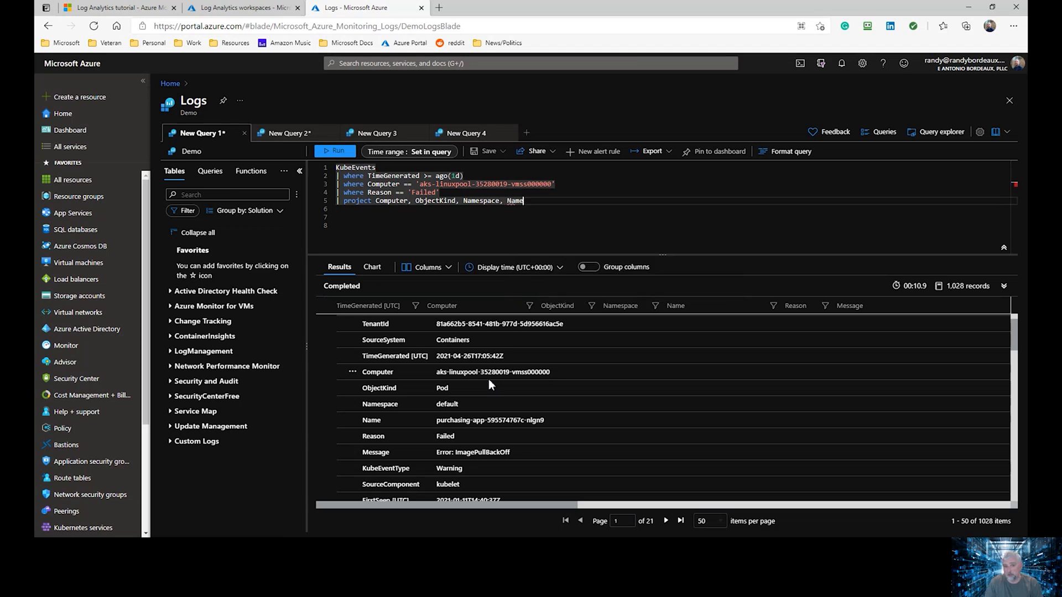
{"action": "type", "text": ", Reaso"}
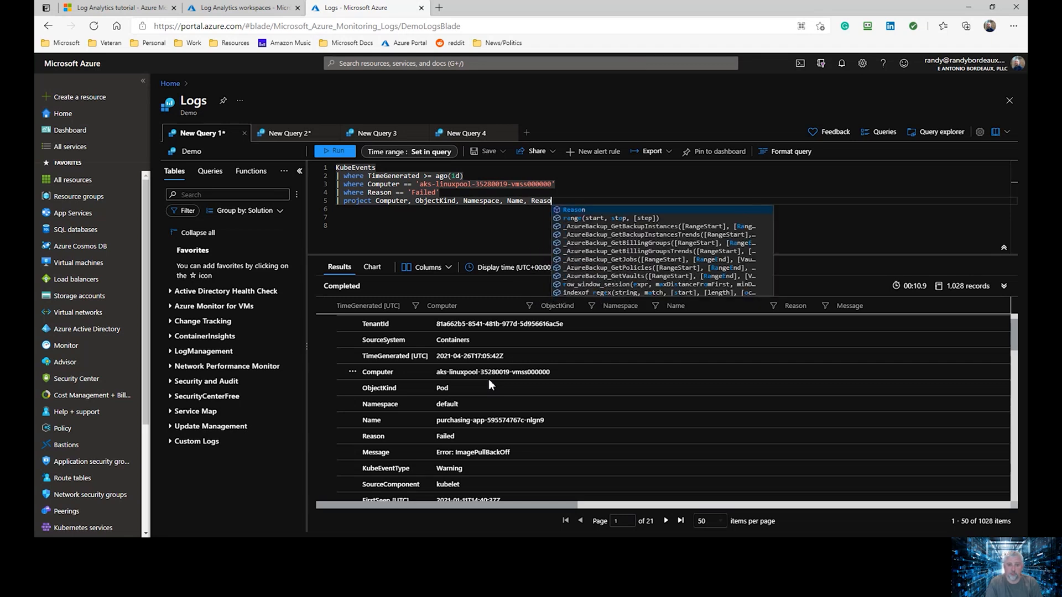
{"action": "key", "text": "Tab"}
{"action": "type", "text": ", "}
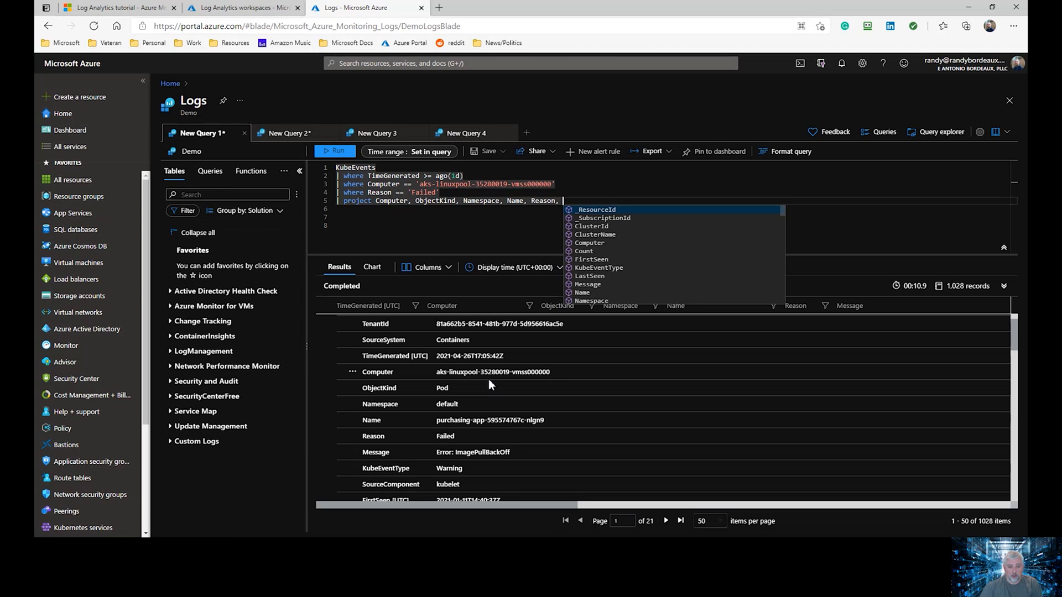
{"action": "type", "text": "Me"}
{"action": "key", "text": "Tab"}
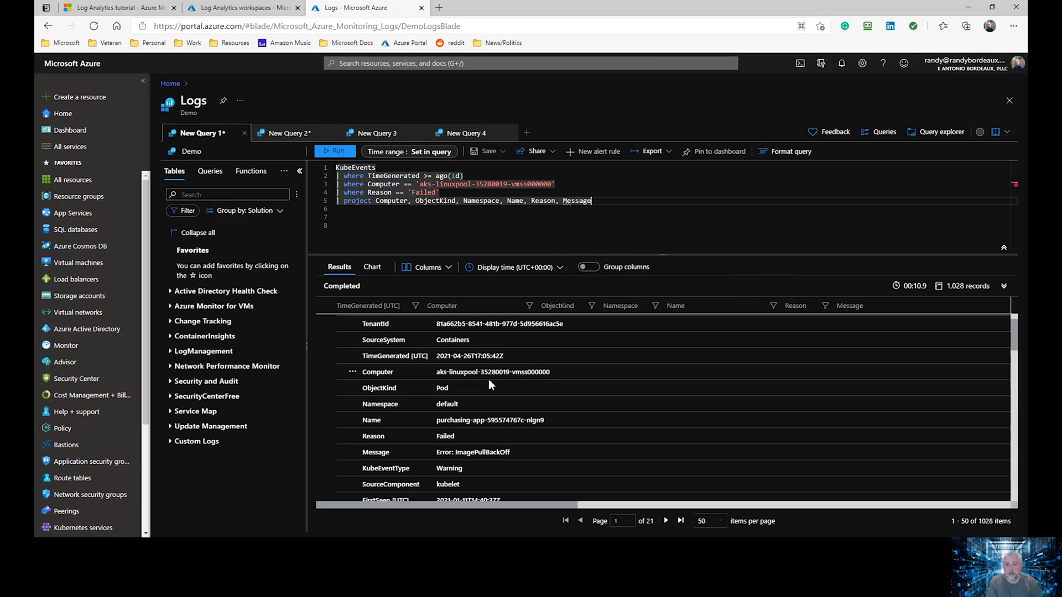
Check the expanded record's remaining fields and append the TimeGenerated column to the project line
{"action": "scroll", "coordinate": [486, 399], "scroll_direction": "down", "scroll_amount": 1}
{"action": "scroll", "coordinate": [487, 402], "scroll_direction": "down", "scroll_amount": 2}
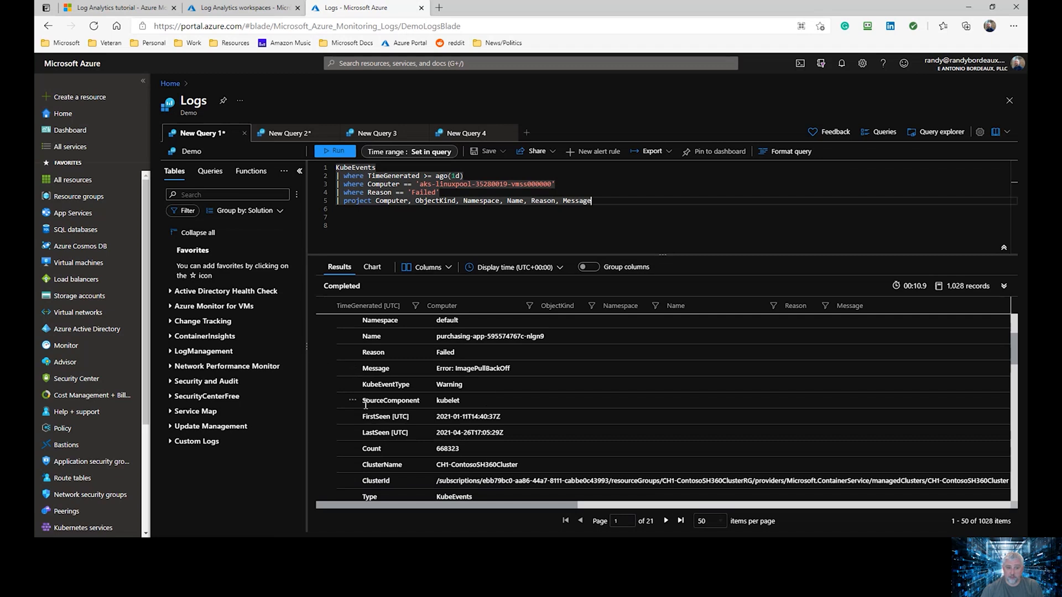
{"action": "scroll", "coordinate": [365, 404], "scroll_direction": "down", "scroll_amount": 1}
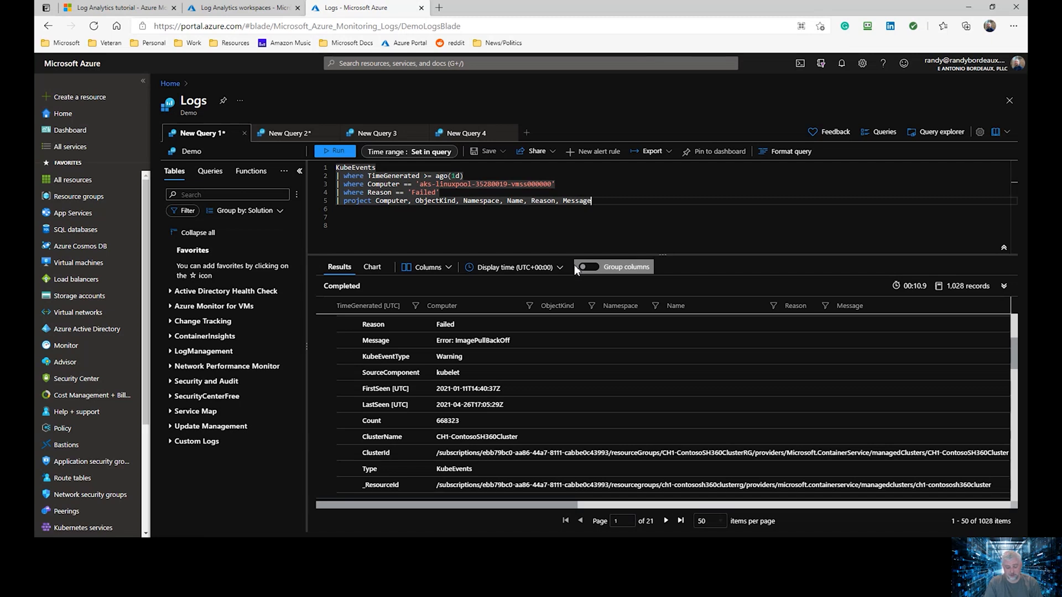
{"action": "type", "text": ", Time"}
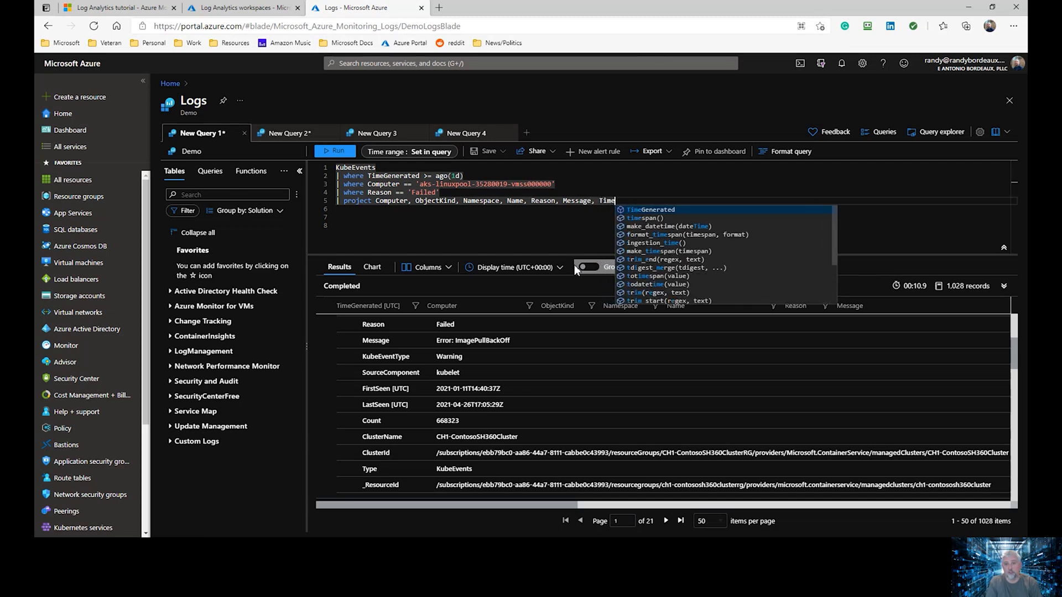
{"action": "key", "text": "Tab"}
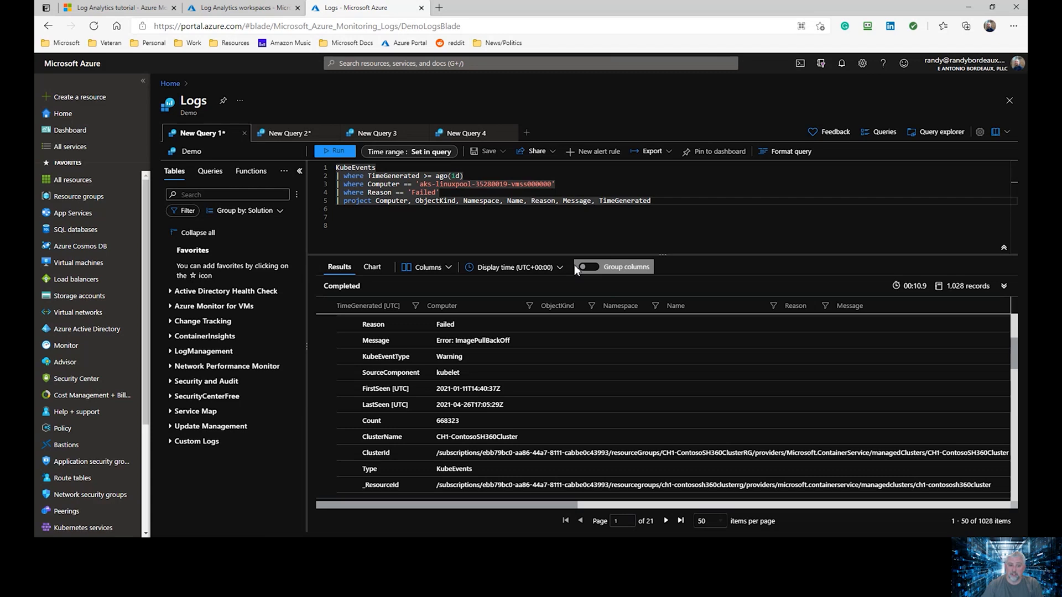
Run the query with the project line, widen the Message column and expand the first result record
{"action": "scroll", "coordinate": [456, 439], "scroll_direction": "down", "scroll_amount": 1}
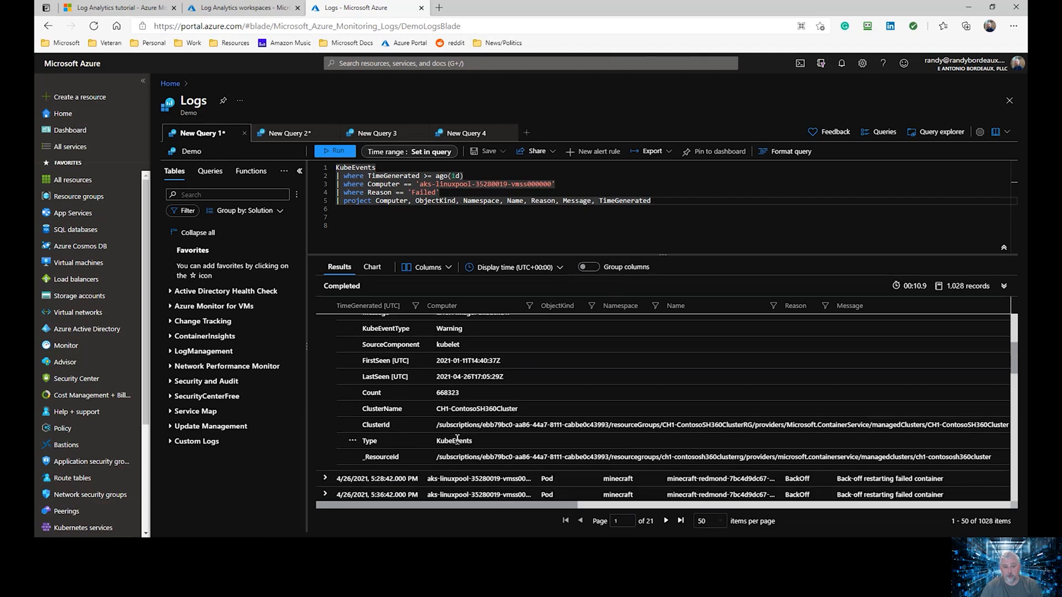
{"action": "scroll", "coordinate": [456, 440], "scroll_direction": "up", "scroll_amount": 5}
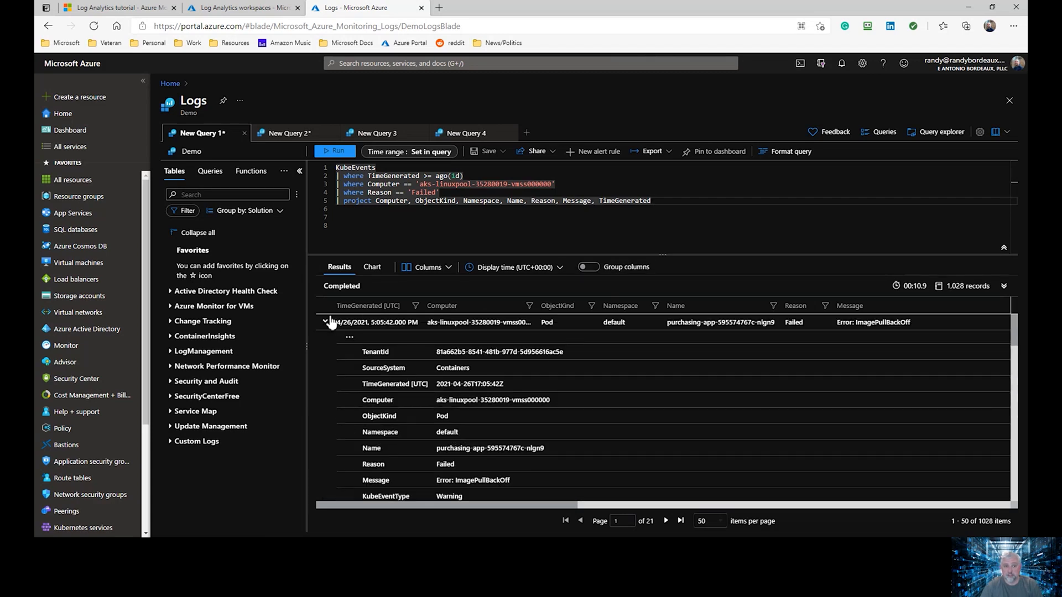
{"action": "left_click", "coordinate": [326, 321]}
{"action": "left_click", "coordinate": [665, 206]}
{"action": "left_click", "coordinate": [666, 206]}
{"action": "key", "text": "shift+Return"}
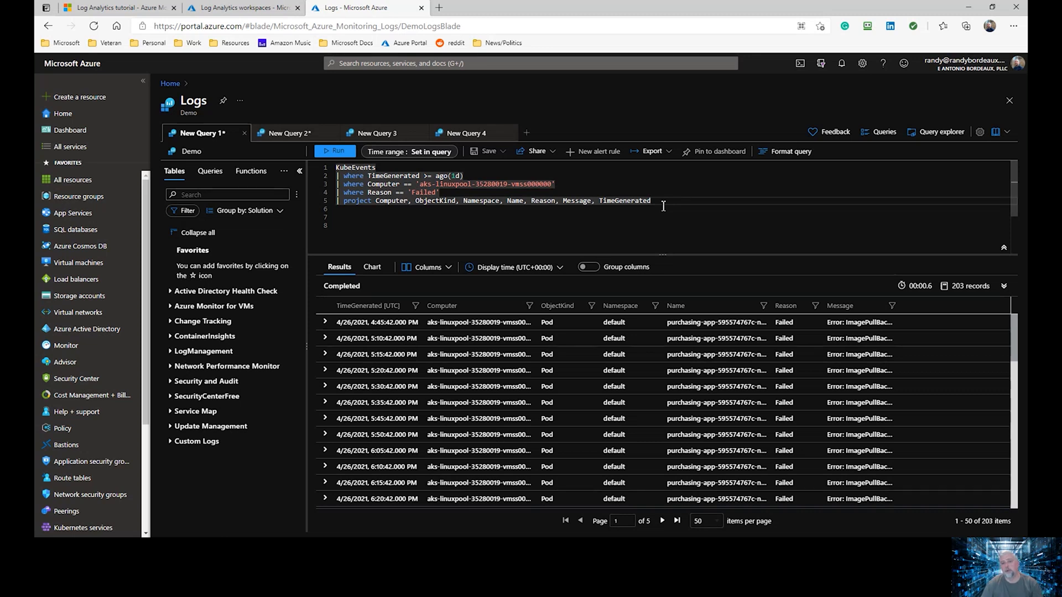
{"action": "left_click_drag", "start_coordinate": [897, 305], "coordinate": [965, 307]}
{"action": "left_click", "coordinate": [327, 325]}
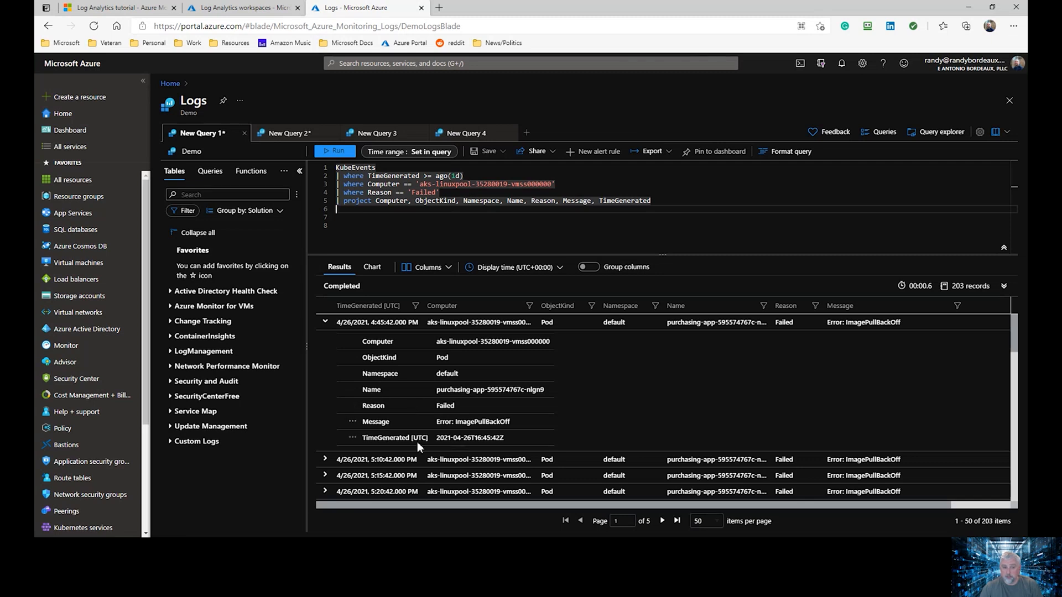
Alias TimeGenerated as Time in the project line and rerun the query
{"action": "left_click", "coordinate": [598, 202]}
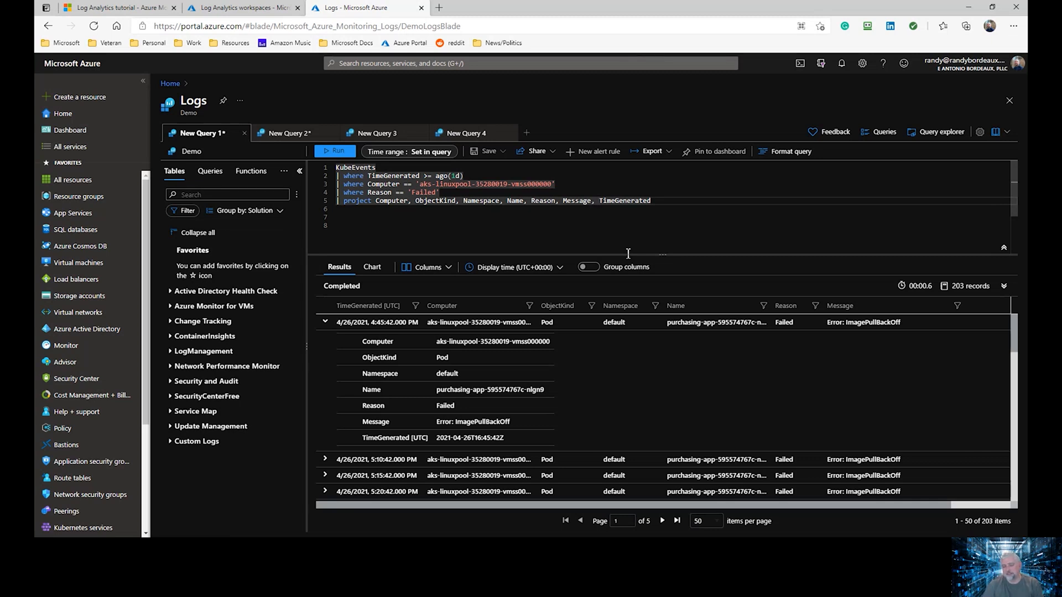
{"action": "type", "text": "Time"}
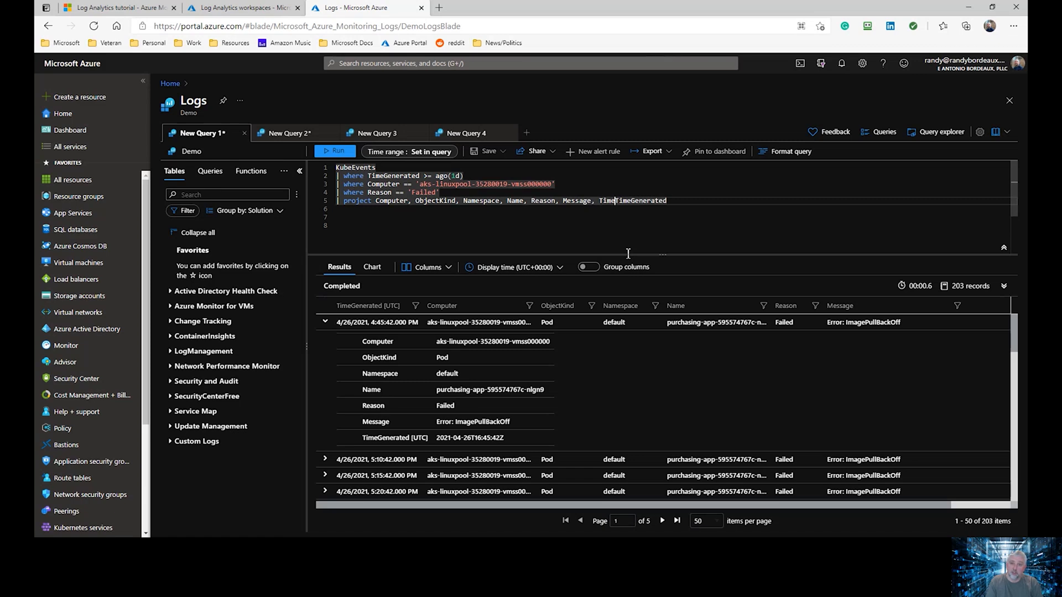
{"action": "type", "text": "="}
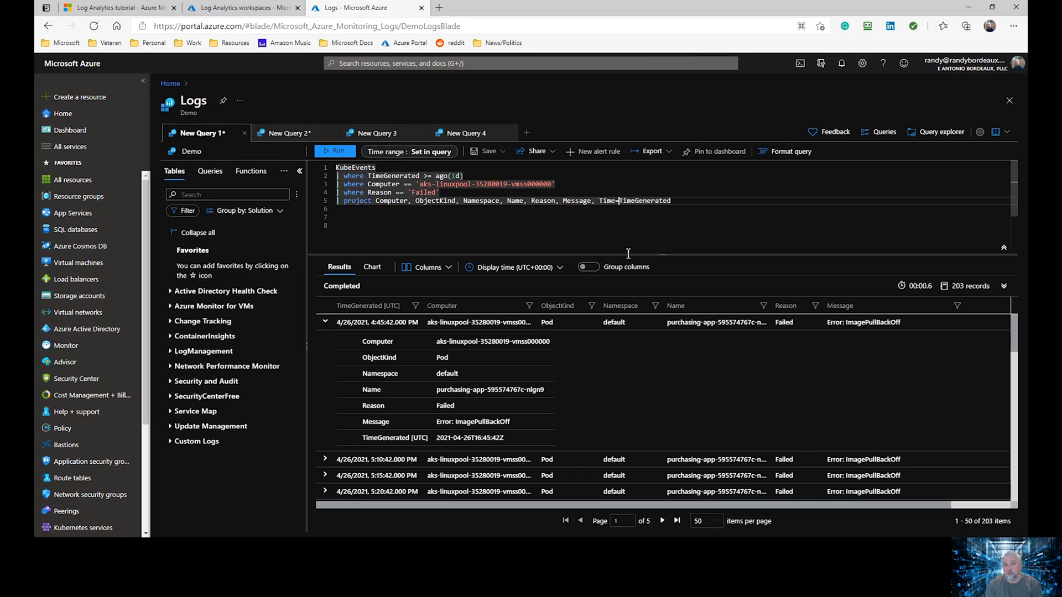
{"action": "key", "text": "shift+Return"}
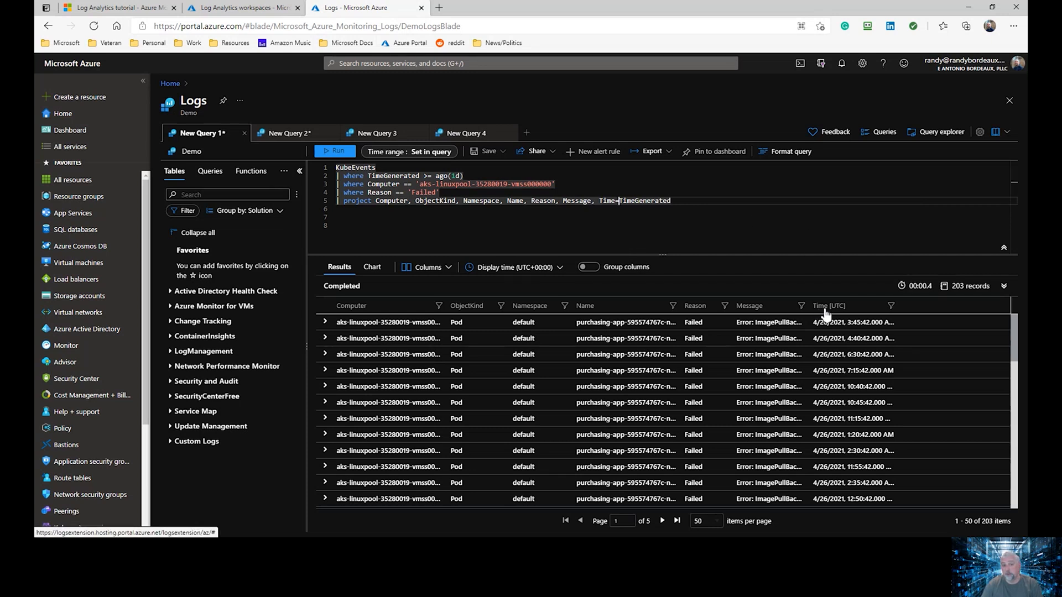
Alias ObjectKind as Object in the project line and rerun the query
{"action": "left_click", "coordinate": [411, 200]}
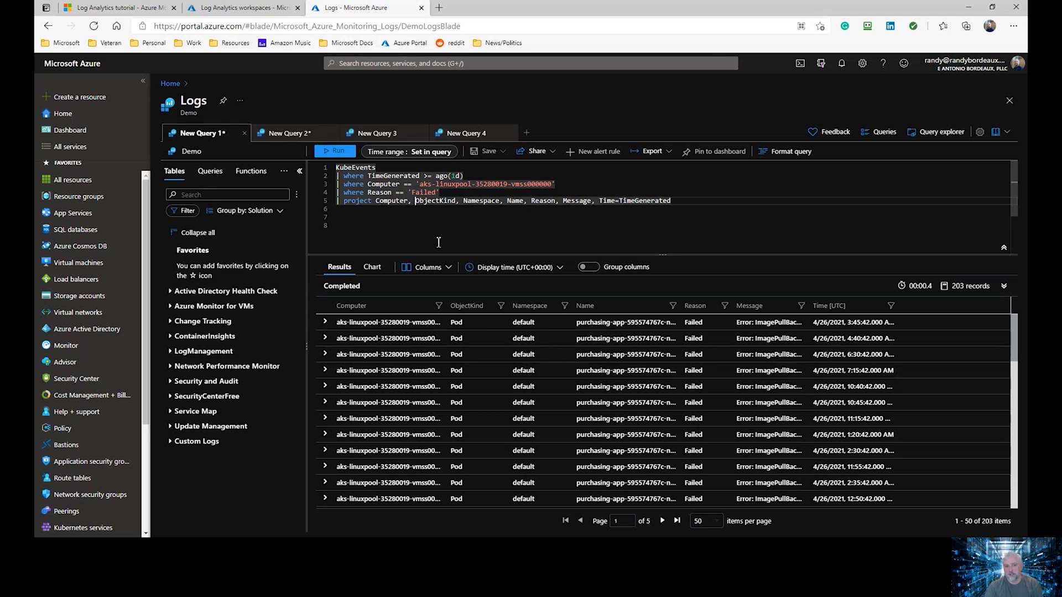
{"action": "type", "text": "Object"}
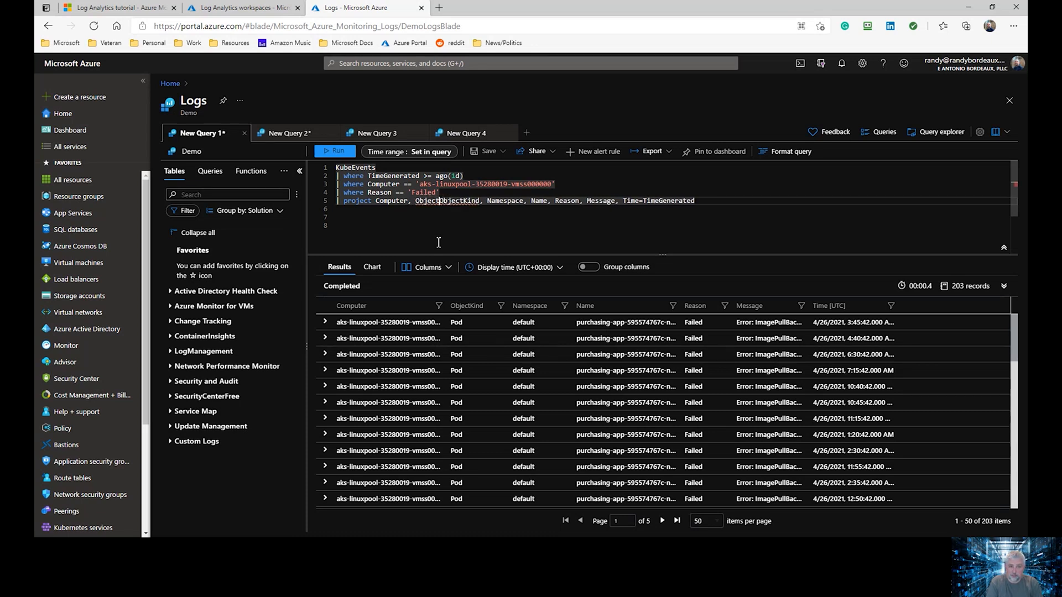
{"action": "type", "text": "="}
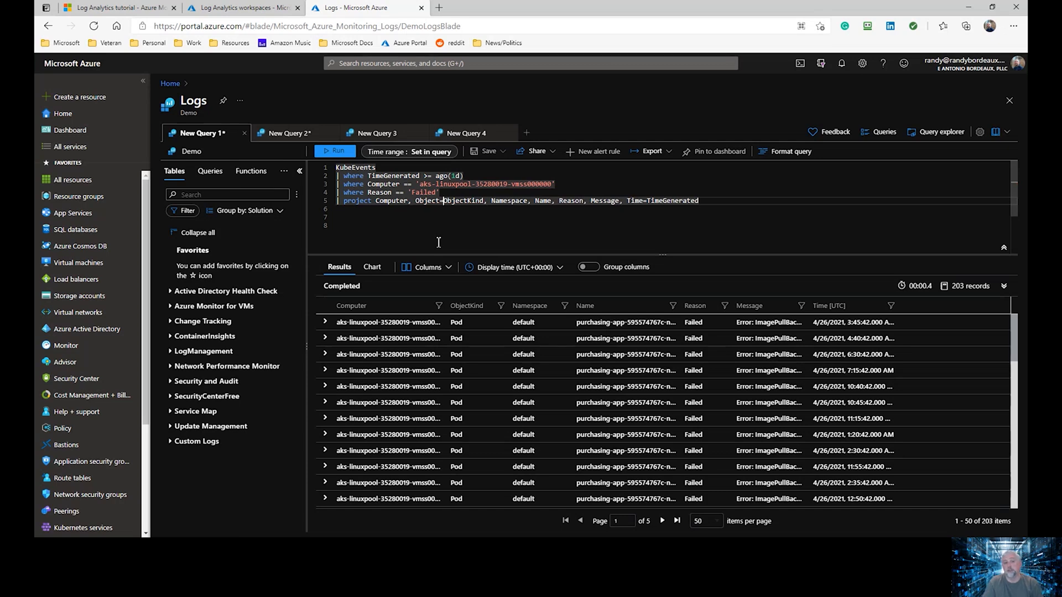
{"action": "key", "text": "shift+Return"}
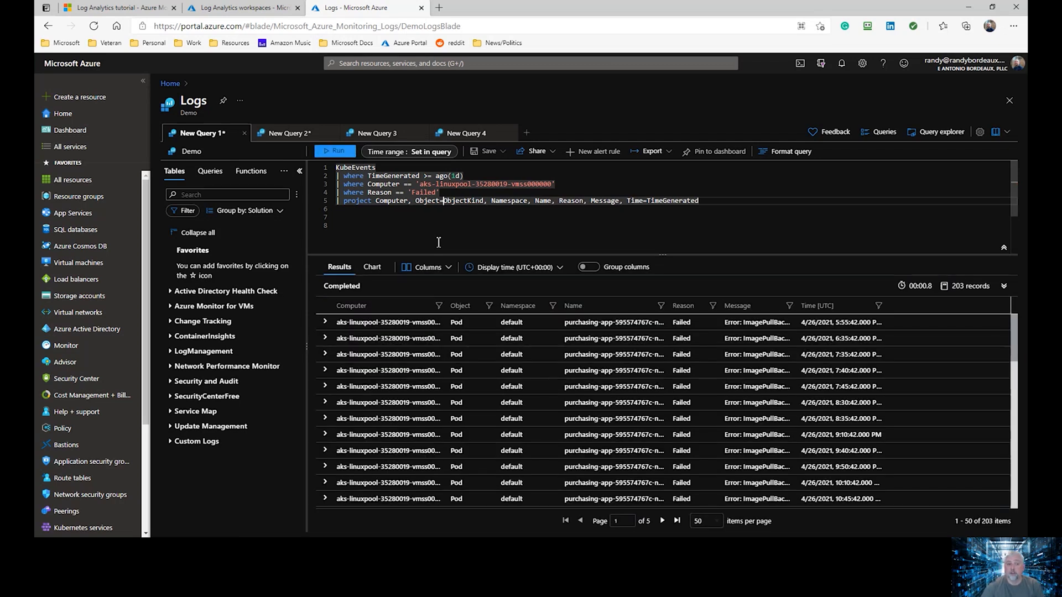
Try to chart the results by adding "| render columnchart" below the project line and running the query
{"action": "key", "text": "Return"}
{"action": "type", "text": "| re"}
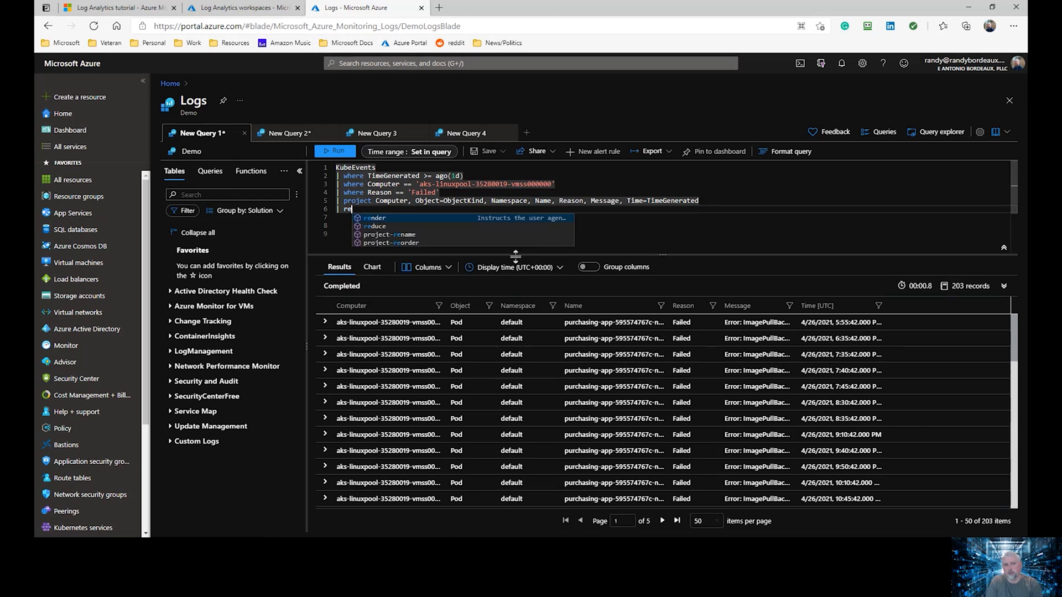
{"action": "type", "text": "nder"}
{"action": "key", "text": "Down"}
{"action": "key", "text": "Down"}
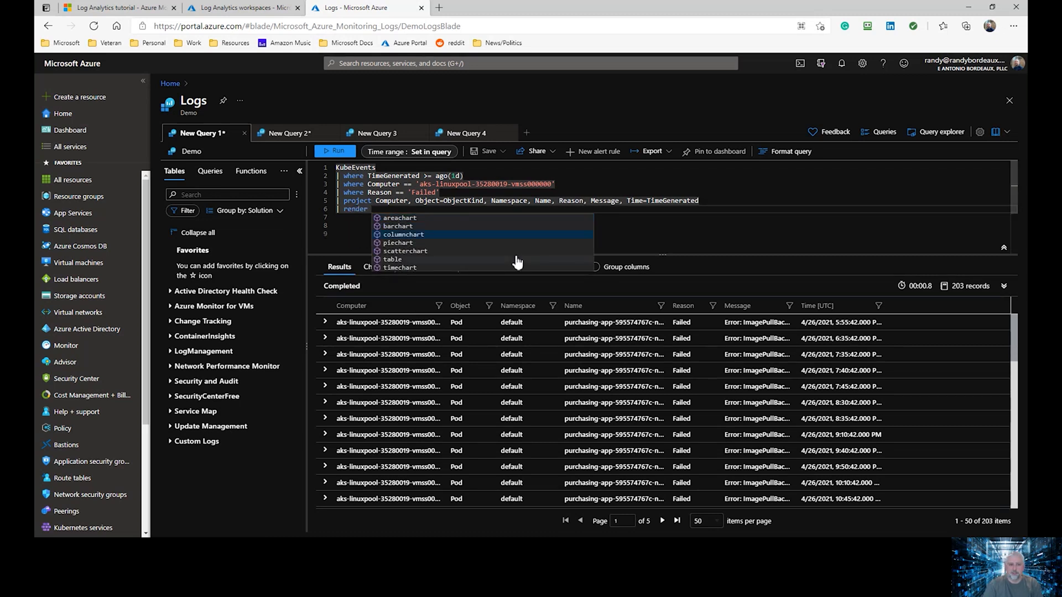
{"action": "key", "text": "Return"}
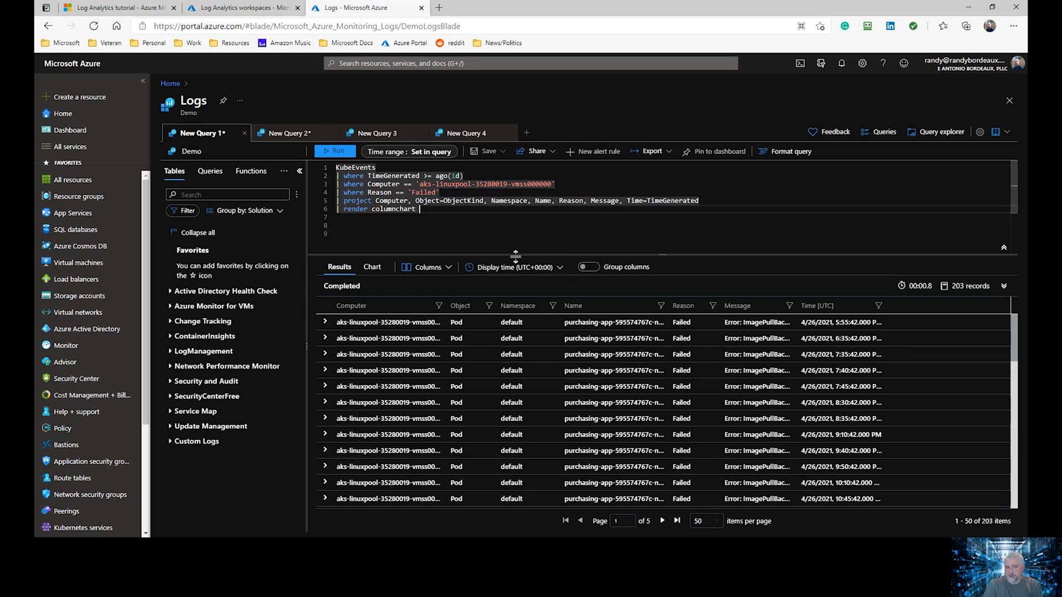
{"action": "key", "text": "shift+Return"}
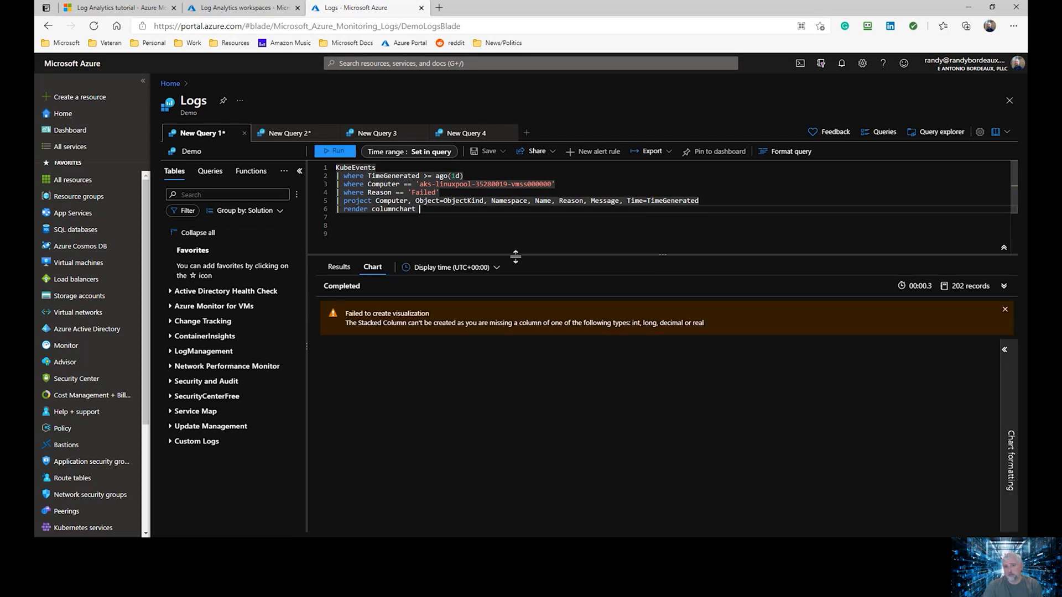
Remove the render line from the query and rerun it
{"action": "key", "text": "shift+Home"}
{"action": "key", "text": "BackSpace"}
{"action": "key", "text": "Up"}
{"action": "key", "text": "shift+Return"}
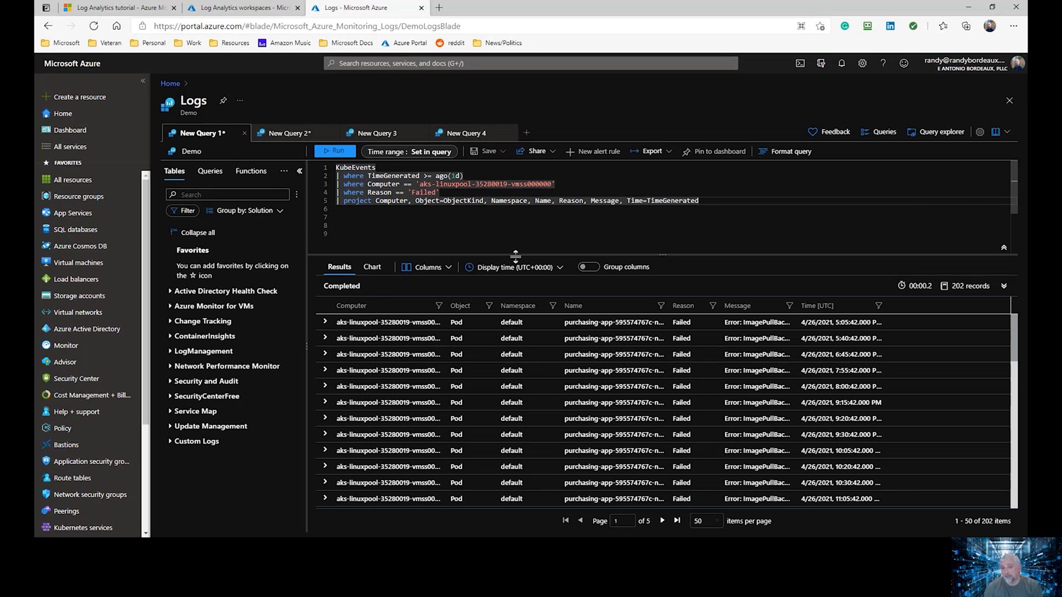
Widen the Message column, remove Time=TimeGenerated from the end of the project line and make TimeGenerated its first column
{"action": "left_click_drag", "start_coordinate": [797, 305], "coordinate": [840, 305]}
{"action": "left_click", "coordinate": [634, 200]}
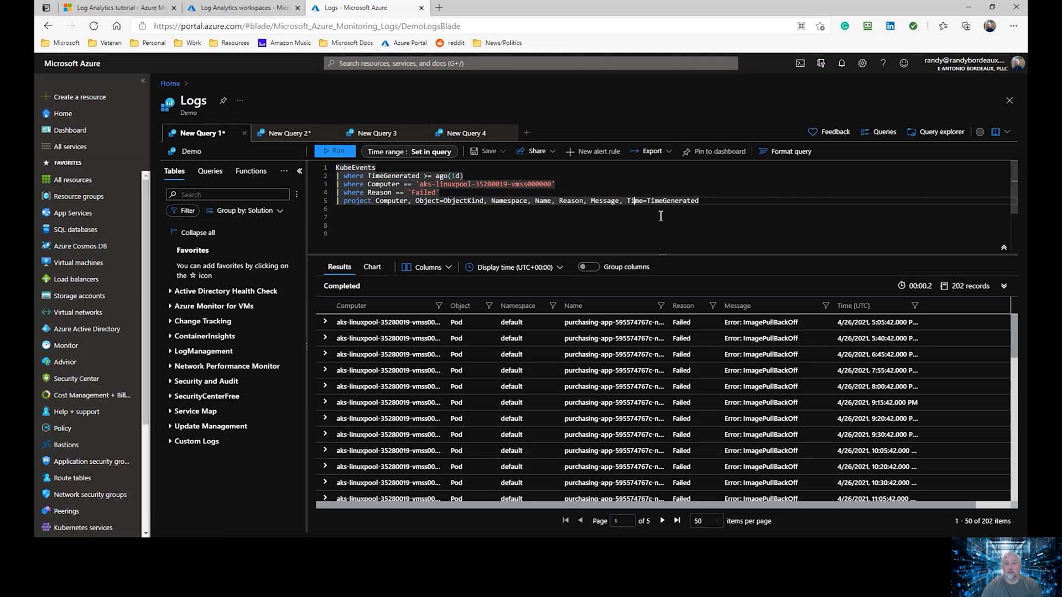
{"action": "key", "text": "shift+End"}
{"action": "key", "text": "Delete"}
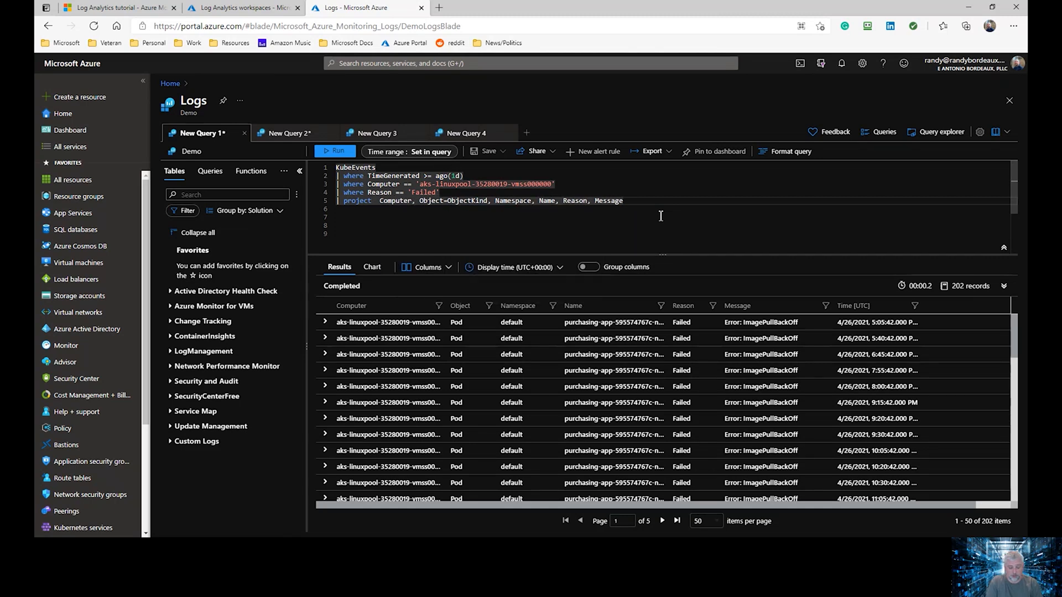
{"action": "type", "text": "Time"}
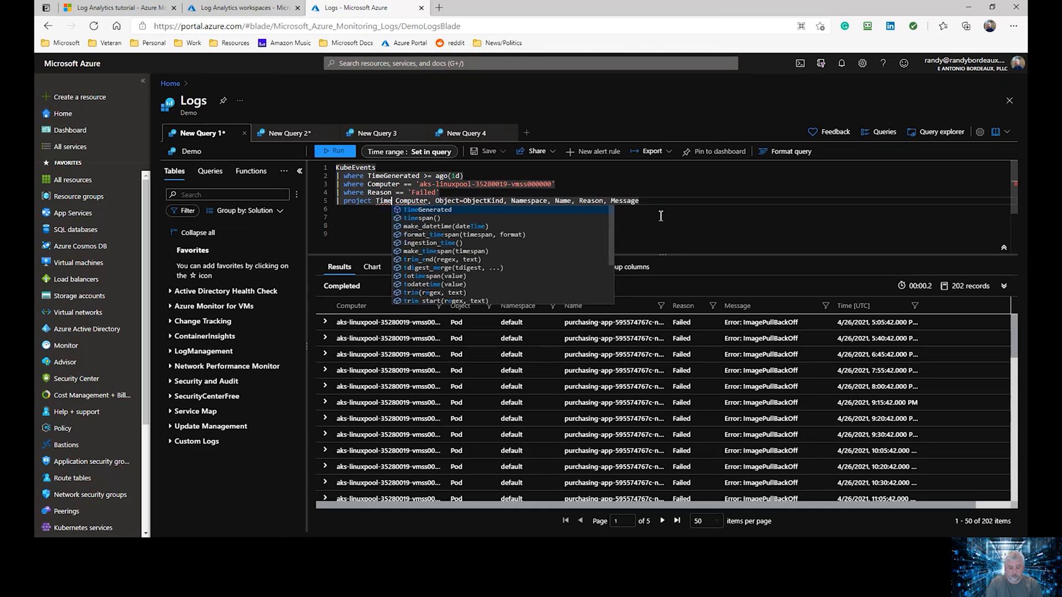
{"action": "key", "text": "Tab"}
{"action": "type", "text": ","}
Alias the leading TimeGenerated column in the project line as Time
{"action": "key", "text": "Left"}
{"action": "key", "text": "Left"}
{"action": "key", "text": "Left"}
{"action": "key", "text": "Left"}
{"action": "key", "text": "Left"}
{"action": "key", "text": "Left"}
{"action": "key", "text": "Left"}
{"action": "key", "text": "Left"}
{"action": "key", "text": "Left"}
{"action": "key", "text": "Left"}
{"action": "key", "text": "Left"}
{"action": "key", "text": "Left"}
{"action": "key", "text": "Left"}
{"action": "key", "text": "Left"}
{"action": "key", "text": "Left"}
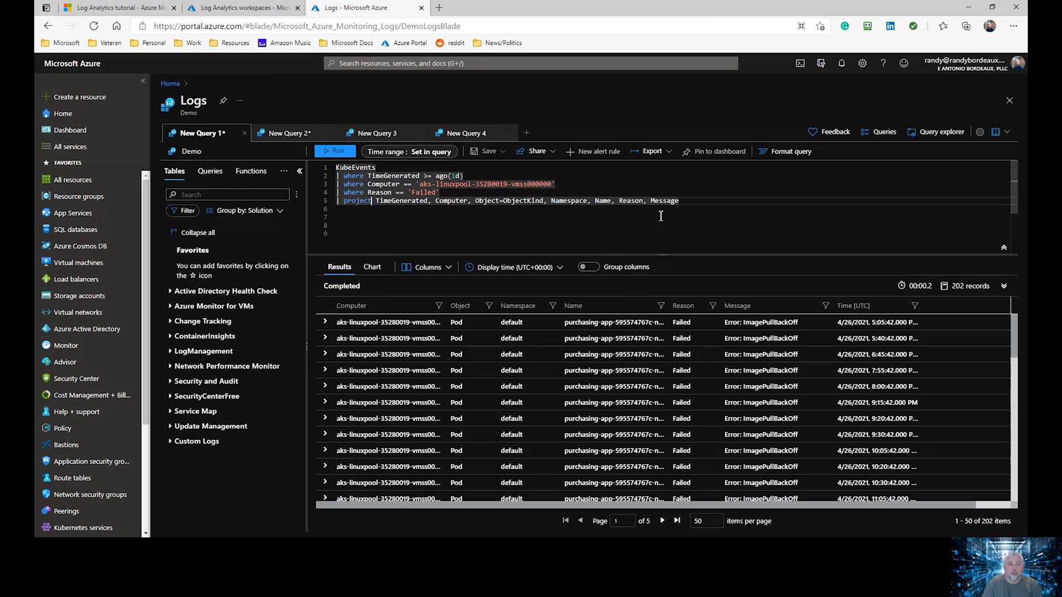
{"action": "type", "text": "Time="}
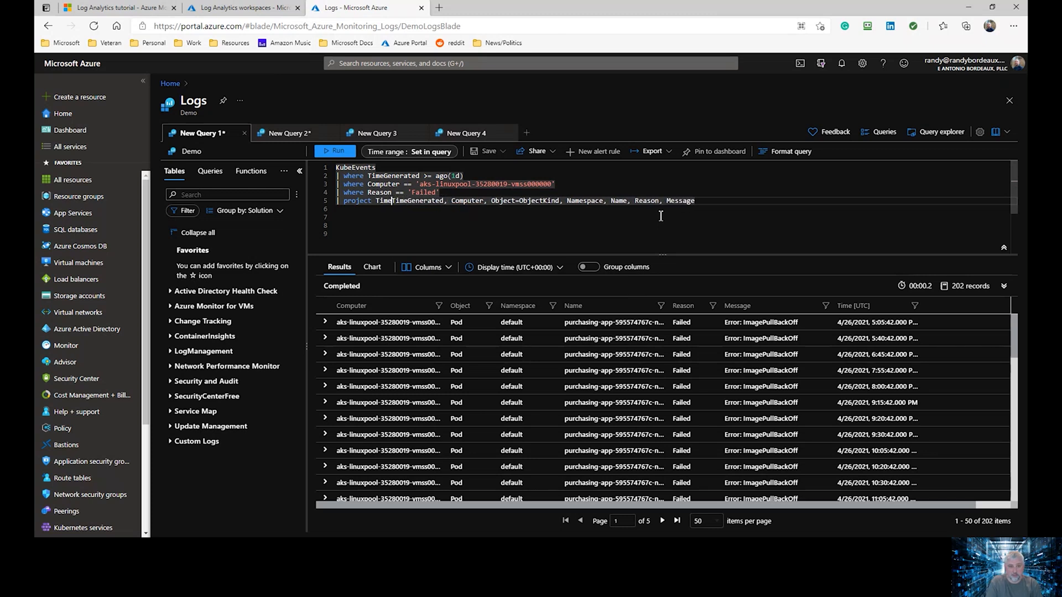
Alias the Computer column in the project line as VM
{"action": "key", "text": "Right"}
{"action": "key", "text": "Right"}
{"action": "key", "text": "Right"}
{"action": "key", "text": "Right"}
{"action": "key", "text": "Right"}
{"action": "key", "text": "Right"}
{"action": "key", "text": "Right"}
{"action": "key", "text": "Right"}
{"action": "key", "text": "Right"}
{"action": "key", "text": "Right"}
{"action": "key", "text": "Right"}
{"action": "key", "text": "Right"}
{"action": "key", "text": "Right"}
{"action": "key", "text": "Right"}
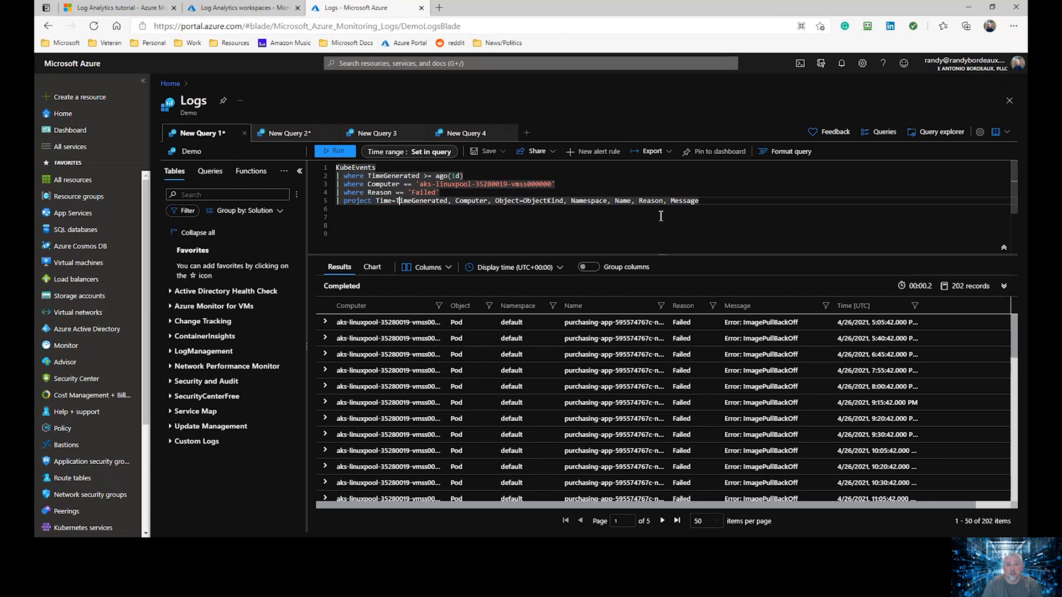
{"action": "type", "text": "VM="}
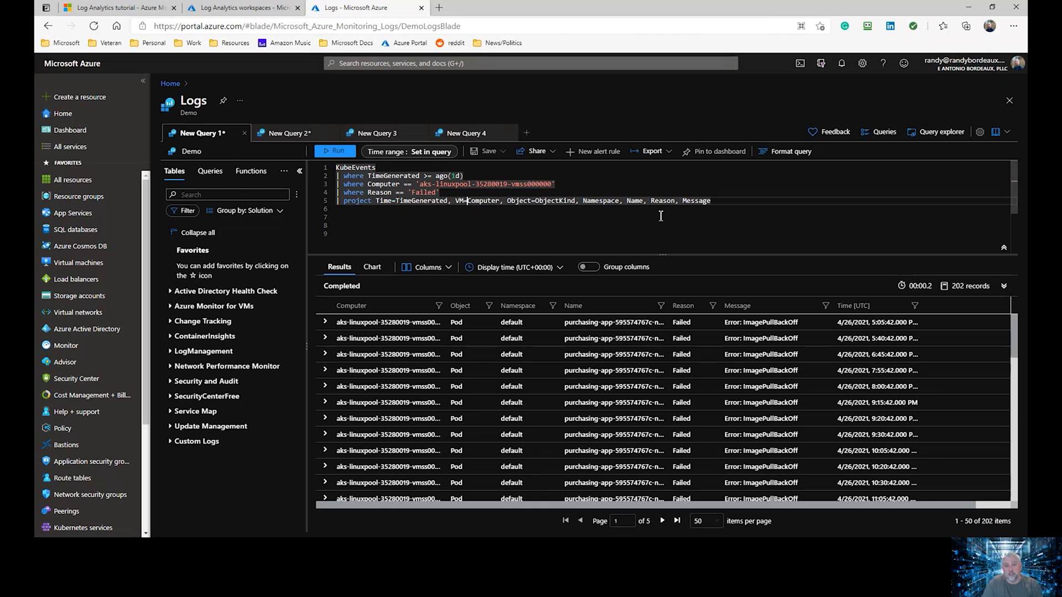
Alias the Name column in the project line as Microservice
{"action": "key", "text": "Right"}
{"action": "key", "text": "Right"}
{"action": "key", "text": "Right"}
{"action": "key", "text": "Right"}
{"action": "key", "text": "Right"}
{"action": "key", "text": "Right"}
{"action": "key", "text": "Right"}
{"action": "key", "text": "Right"}
{"action": "key", "text": "Right"}
{"action": "key", "text": "Right"}
{"action": "key", "text": "Right"}
{"action": "key", "text": "Right"}
{"action": "key", "text": "Right"}
{"action": "key", "text": "Right"}
{"action": "key", "text": "Right"}
{"action": "key", "text": "Right"}
{"action": "key", "text": "Right"}
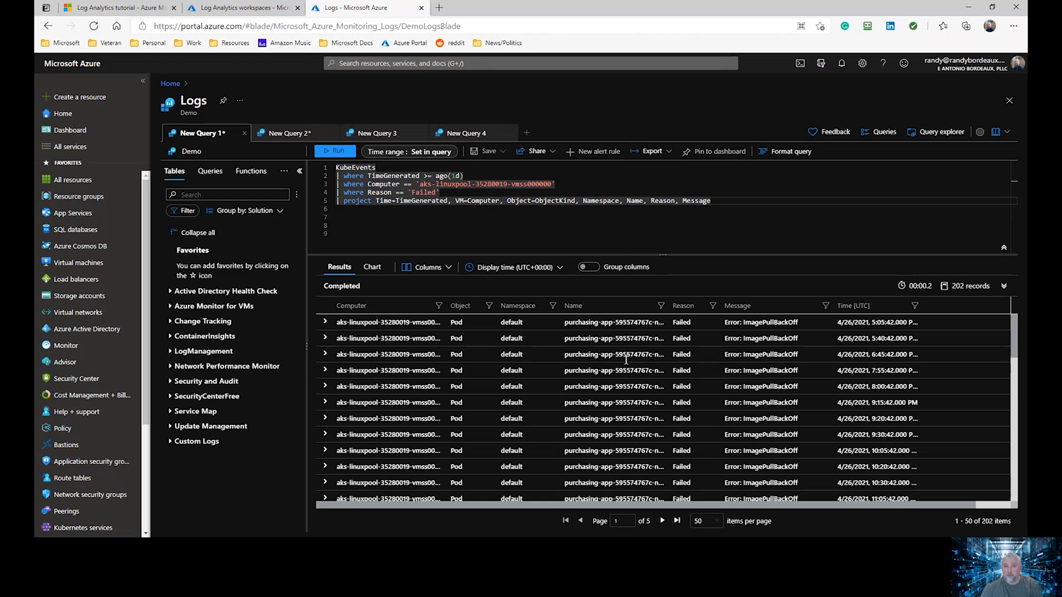
{"action": "type", "text": "Mi"}
{"action": "type", "text": "service="}
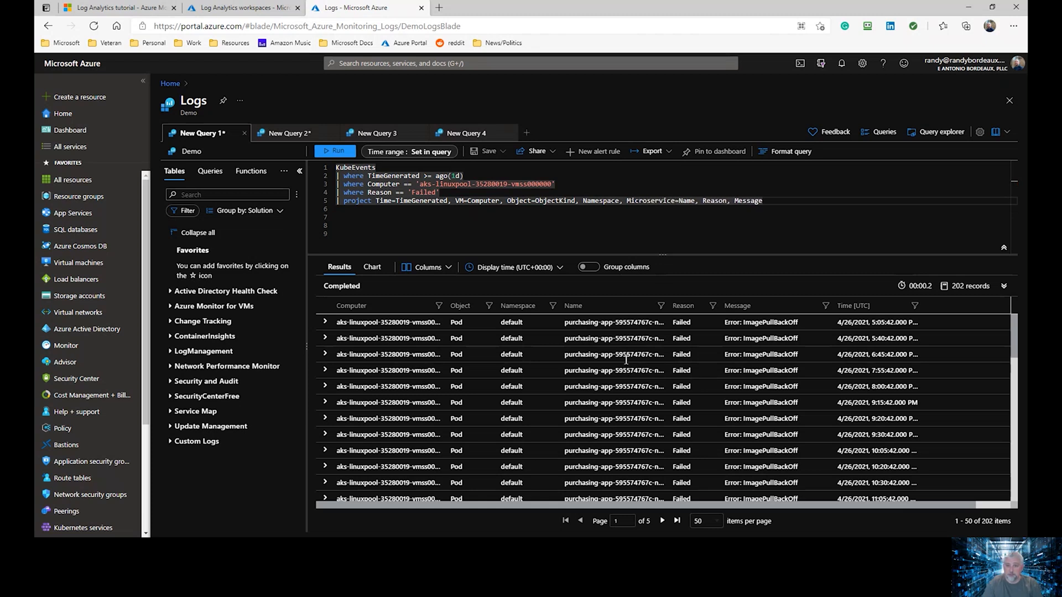
Delete the whole Computer filter line from the query
{"action": "key", "text": "Right"}
{"action": "key", "text": "Right"}
{"action": "key", "text": "Right"}
{"action": "key", "text": "Right"}
{"action": "key", "text": "Right"}
{"action": "key", "text": "Up"}
{"action": "key", "text": "Up"}
{"action": "key", "text": "shift+Home"}
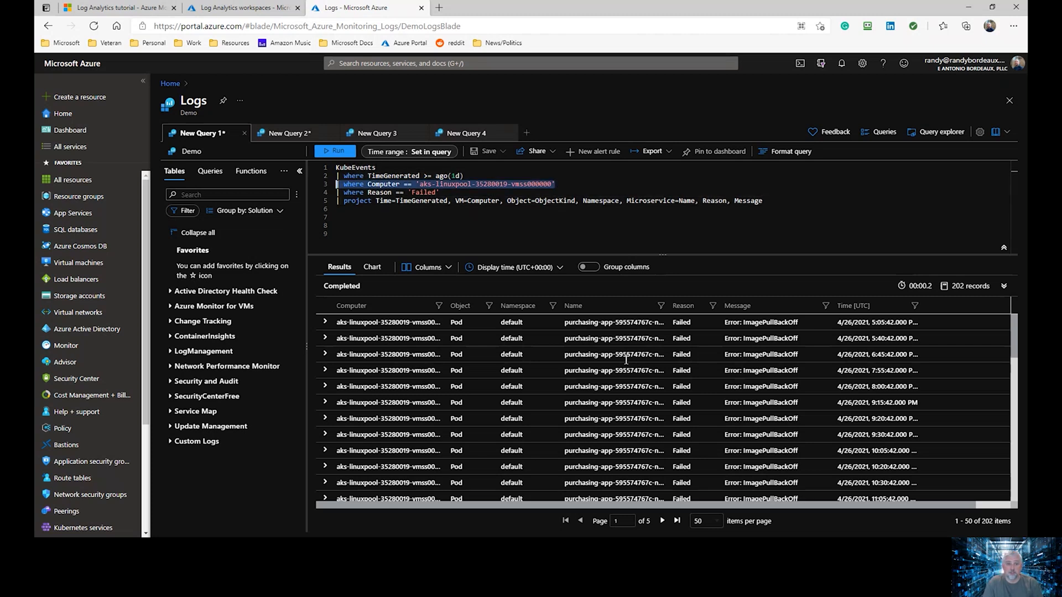
{"action": "key", "text": "BackSpace"}
{"action": "key", "text": "Delete"}
Delete the Reason filter line so the project line directly follows the time filter
{"action": "key", "text": "Down"}
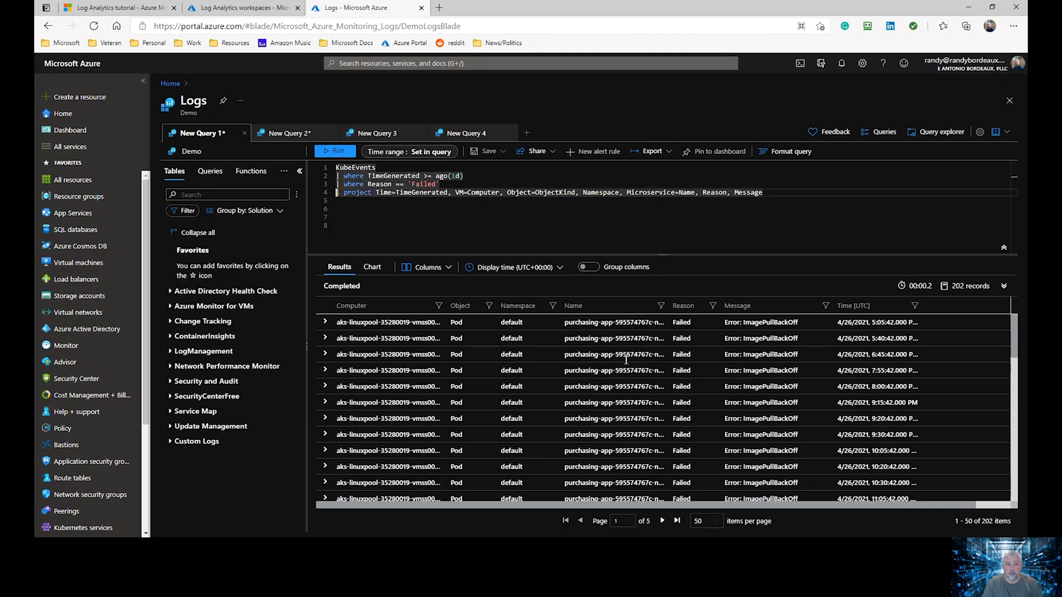
{"action": "key", "text": "Up"}
{"action": "key", "text": "Down"}
{"action": "key", "text": "Down"}
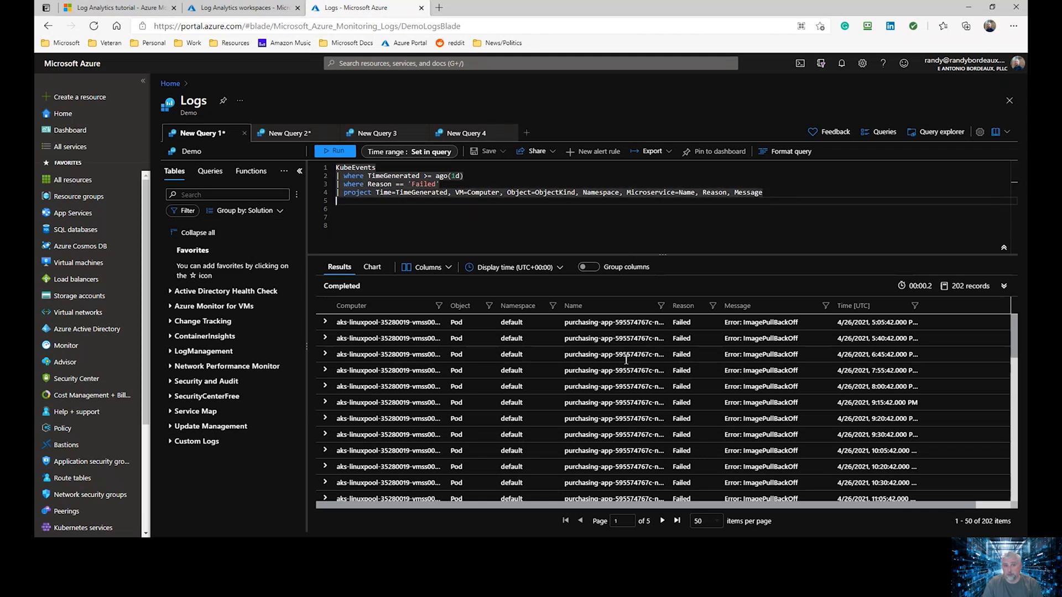
{"action": "key", "text": "Up"}
{"action": "key", "text": "Up"}
{"action": "key", "text": "shift+End"}
{"action": "key", "text": "Delete"}
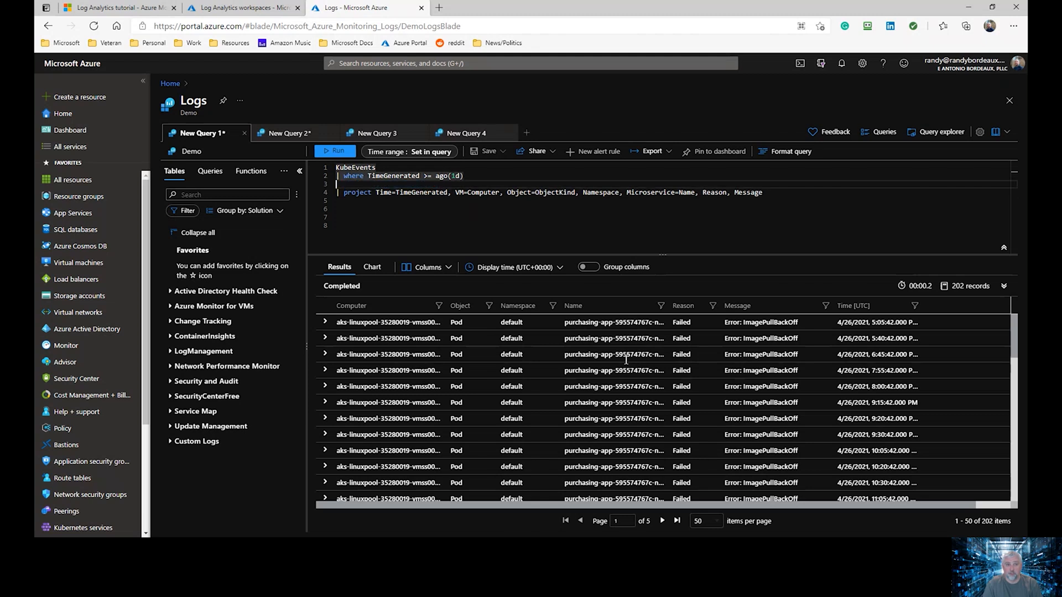
{"action": "key", "text": "Delete"}
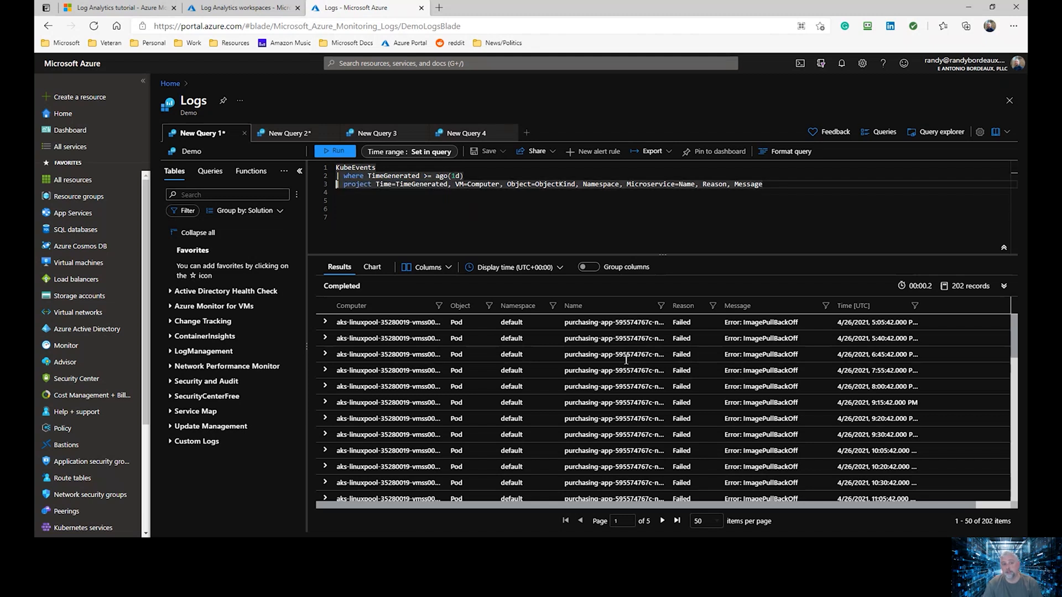
Set the TimeGenerated filter to ago(30m), run the query and look through the results
{"action": "key", "text": "Up"}
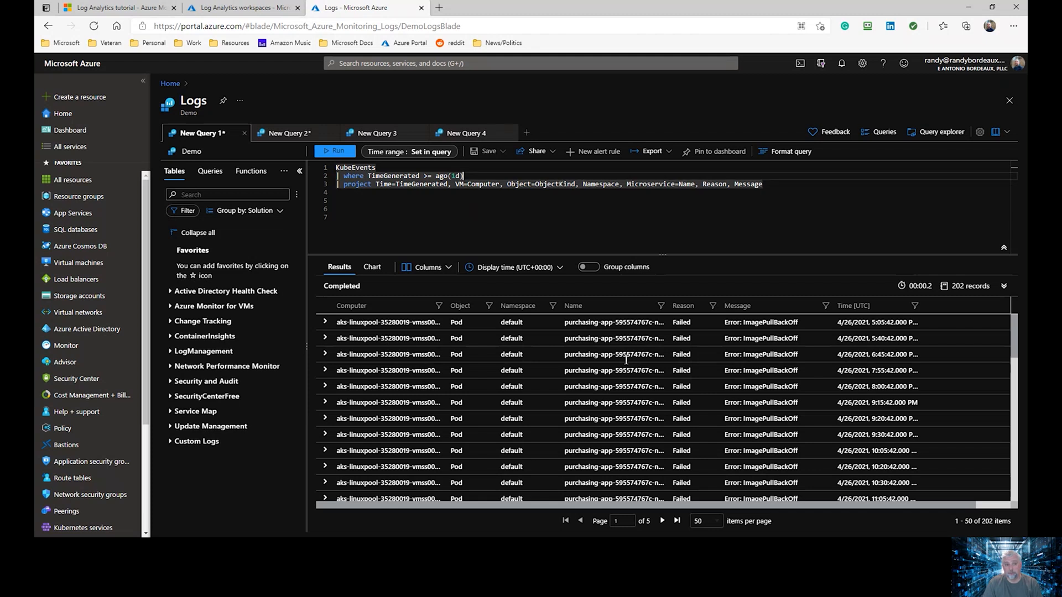
{"action": "type", "text": "30m"}
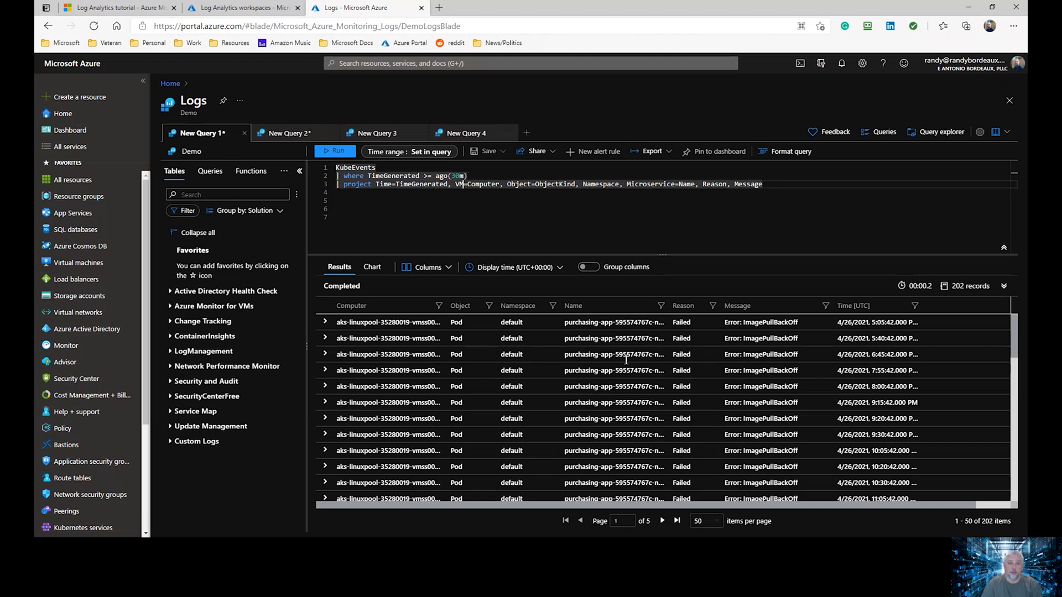
{"action": "key", "text": "shift+Return"}
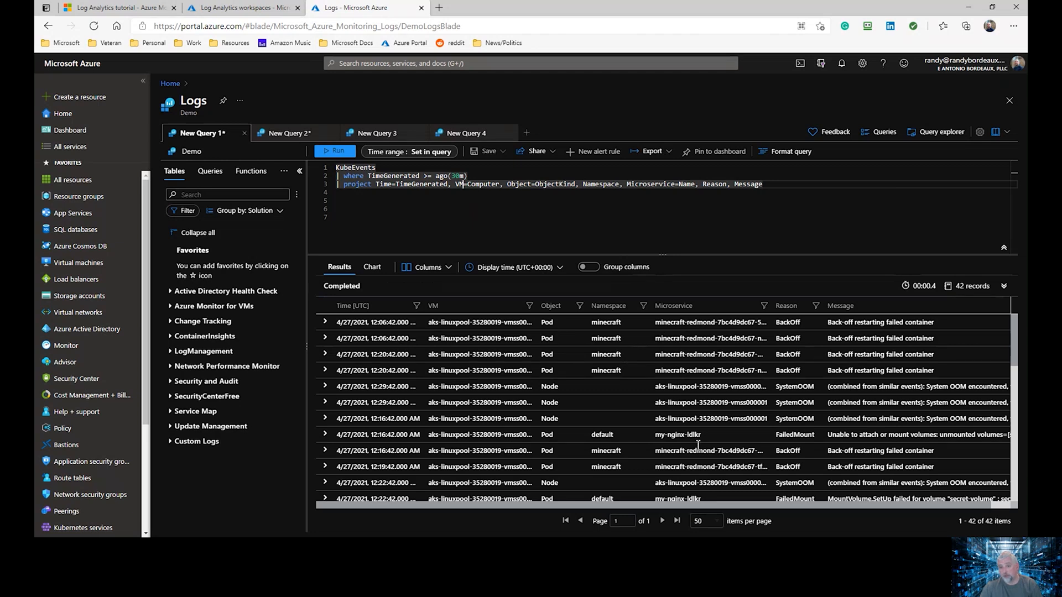
{"action": "scroll", "coordinate": [690, 404], "scroll_direction": "down", "scroll_amount": 1}
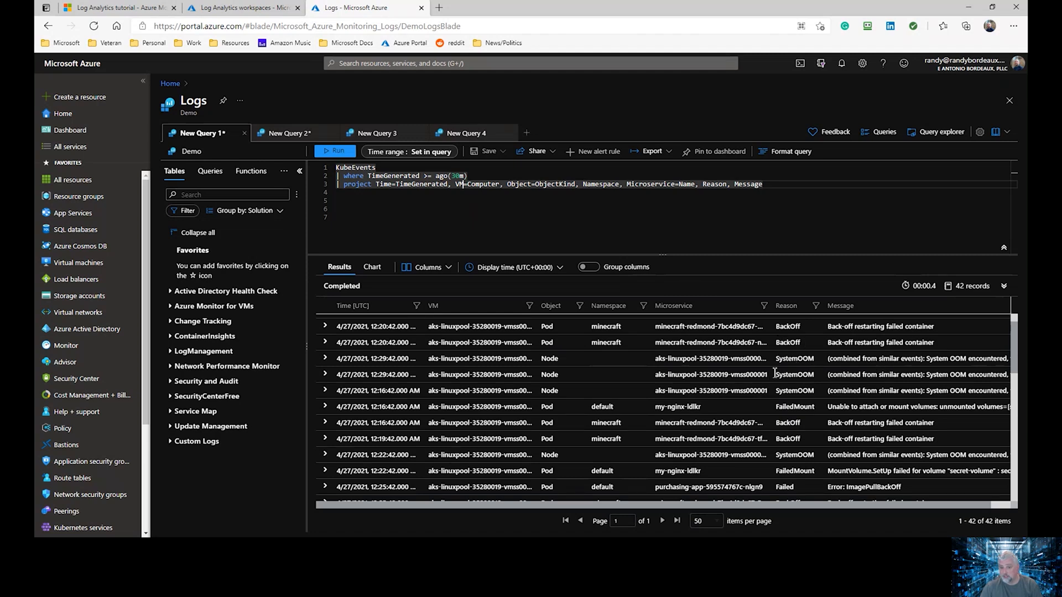
Look through the KubeEvents results and return to the query editor
{"action": "scroll", "coordinate": [817, 406], "scroll_direction": "down", "scroll_amount": 3}
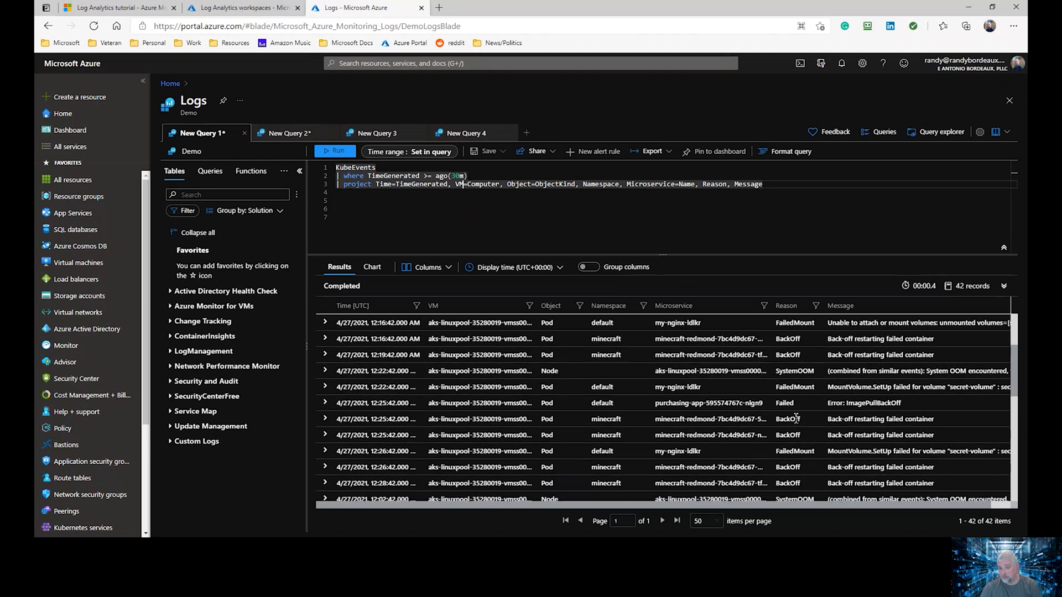
{"action": "scroll", "coordinate": [800, 466], "scroll_direction": "up", "scroll_amount": 4}
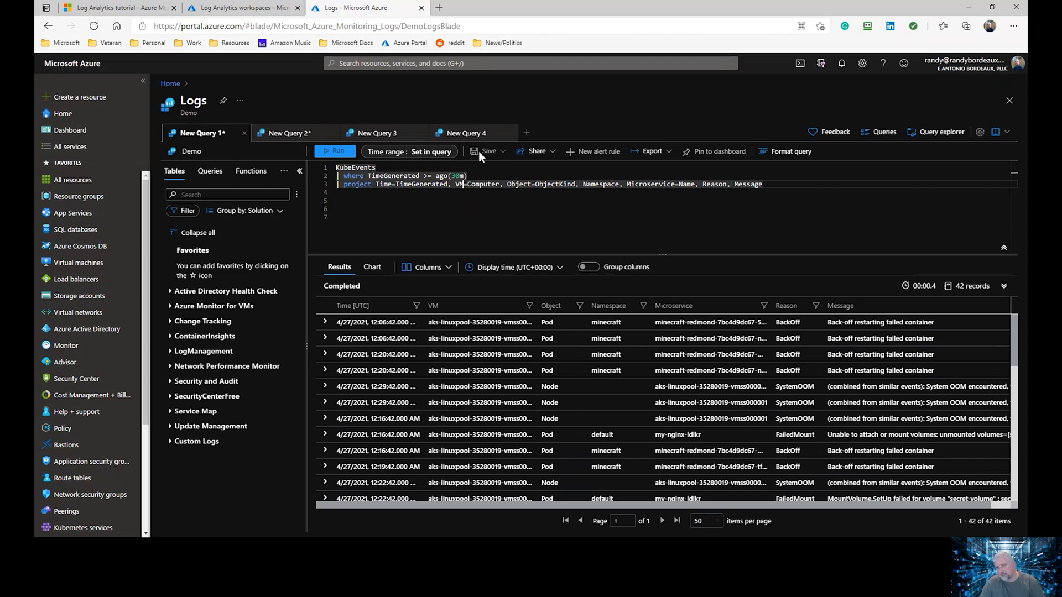
{"action": "left_click", "coordinate": [471, 209]}
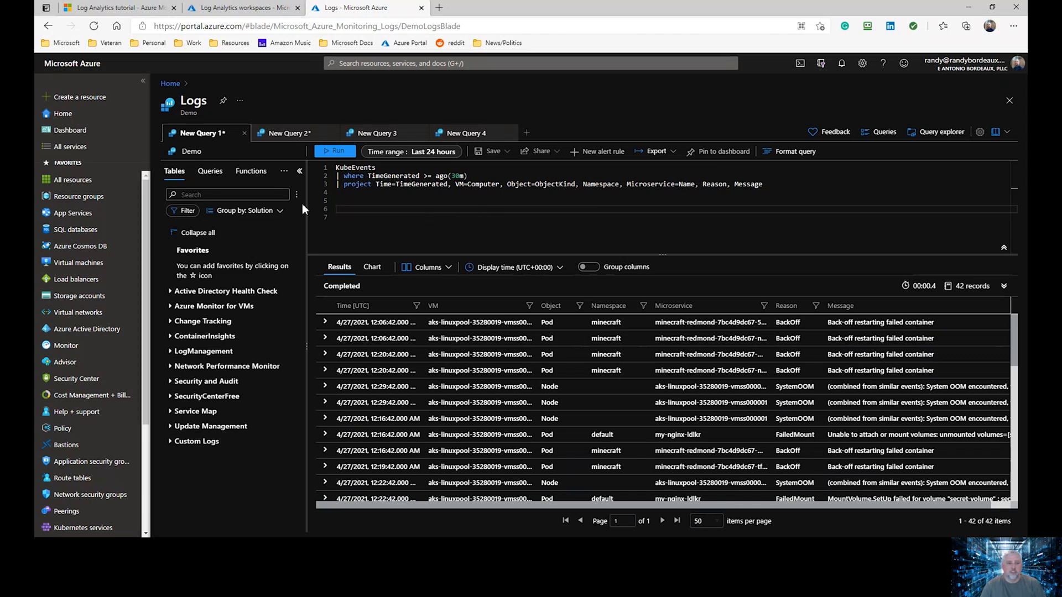
{"action": "left_click", "coordinate": [344, 194]}
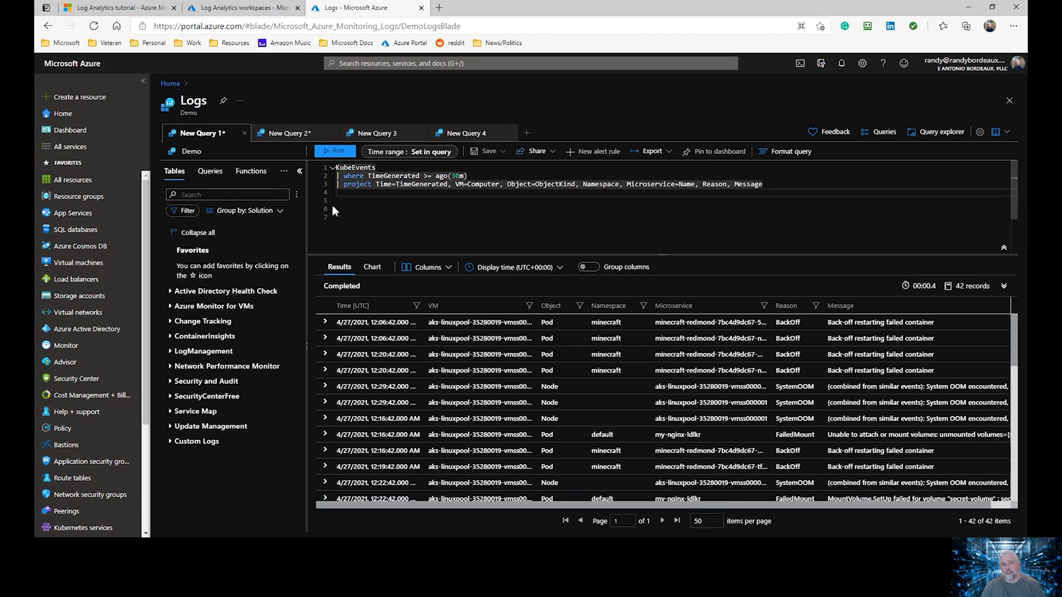
Open My Dashboard in the other portal tab for editing and delete all of its existing tiles
{"action": "left_click", "coordinate": [243, 7]}
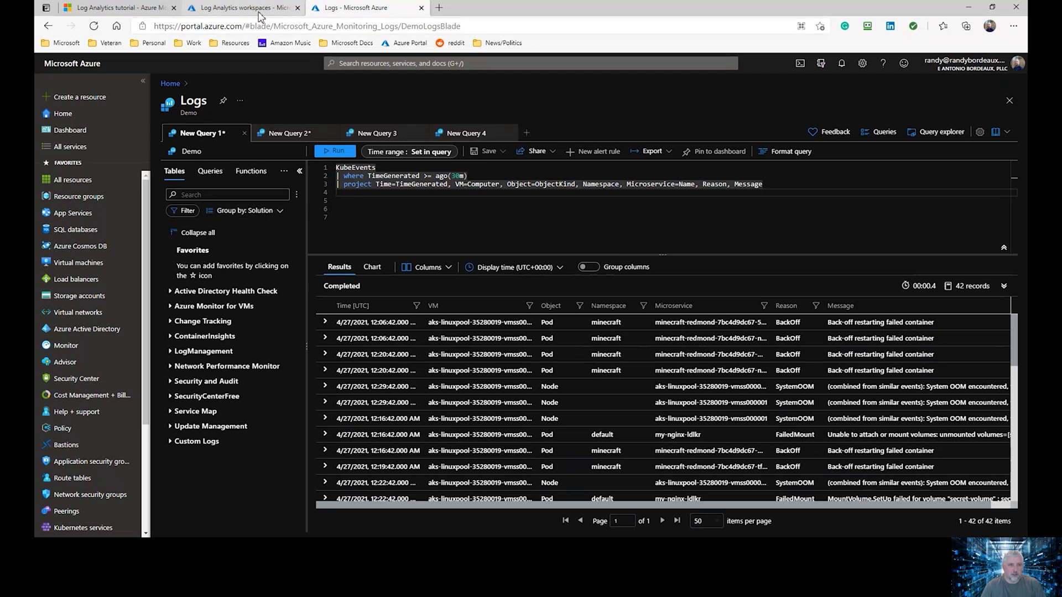
{"action": "left_click", "coordinate": [70, 131]}
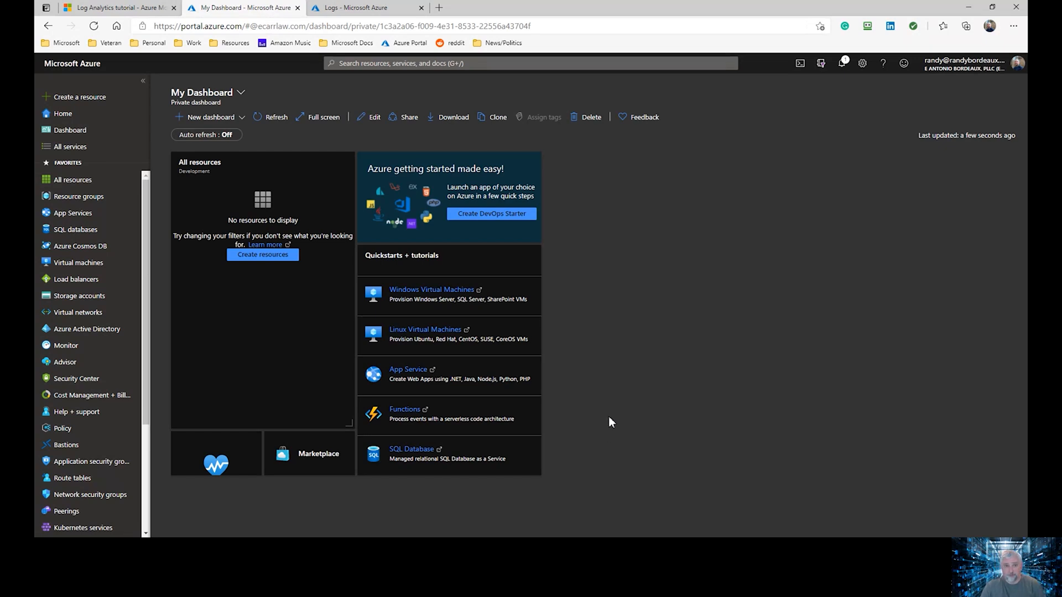
{"action": "left_click", "coordinate": [371, 116]}
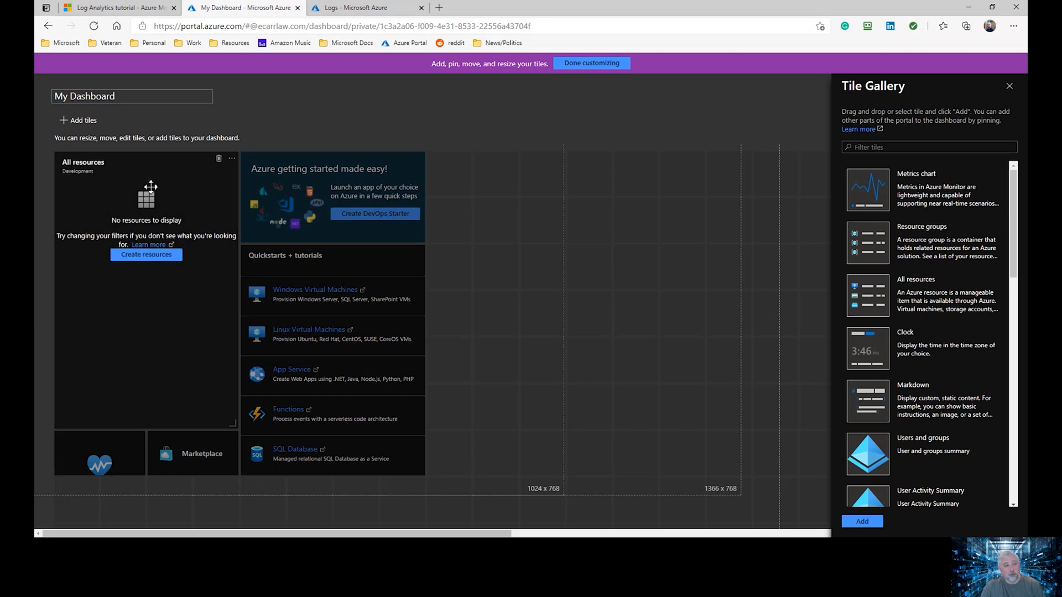
{"action": "left_click", "coordinate": [220, 159]}
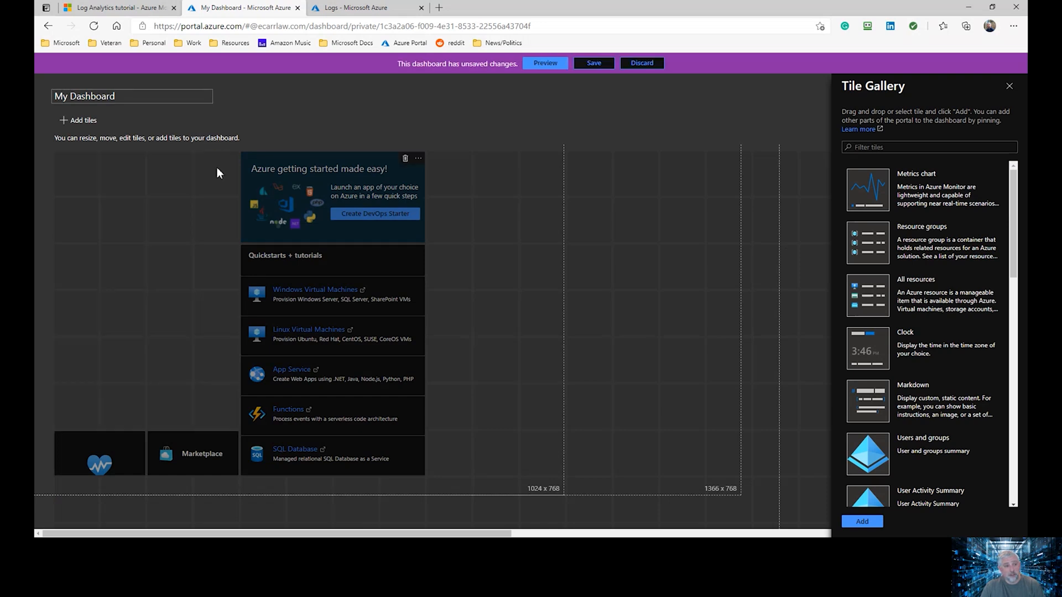
{"action": "left_click", "coordinate": [405, 159]}
{"action": "left_click", "coordinate": [406, 254]}
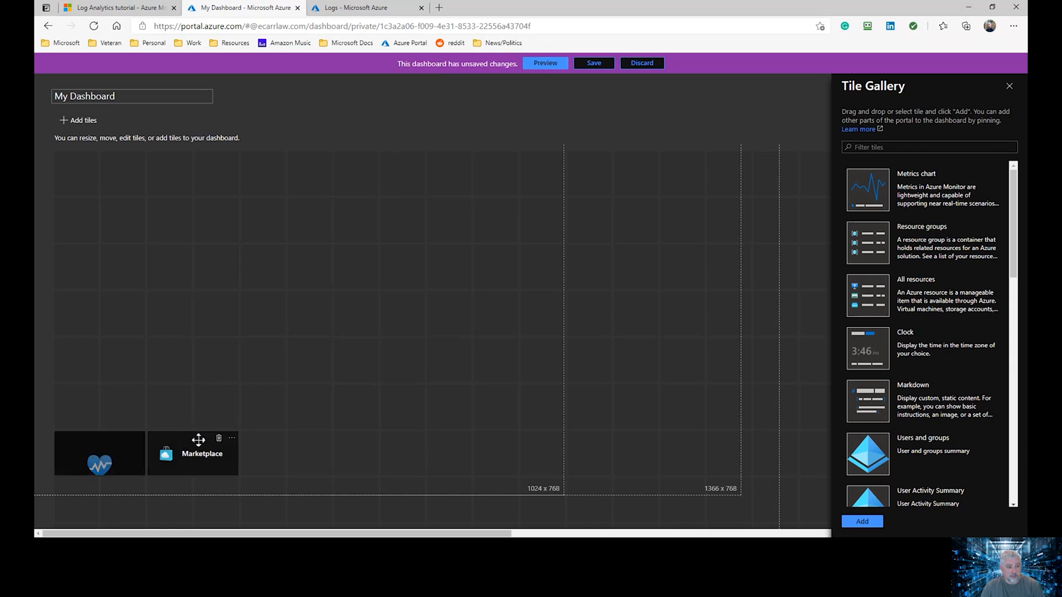
{"action": "left_click", "coordinate": [218, 438]}
{"action": "left_click", "coordinate": [125, 437]}
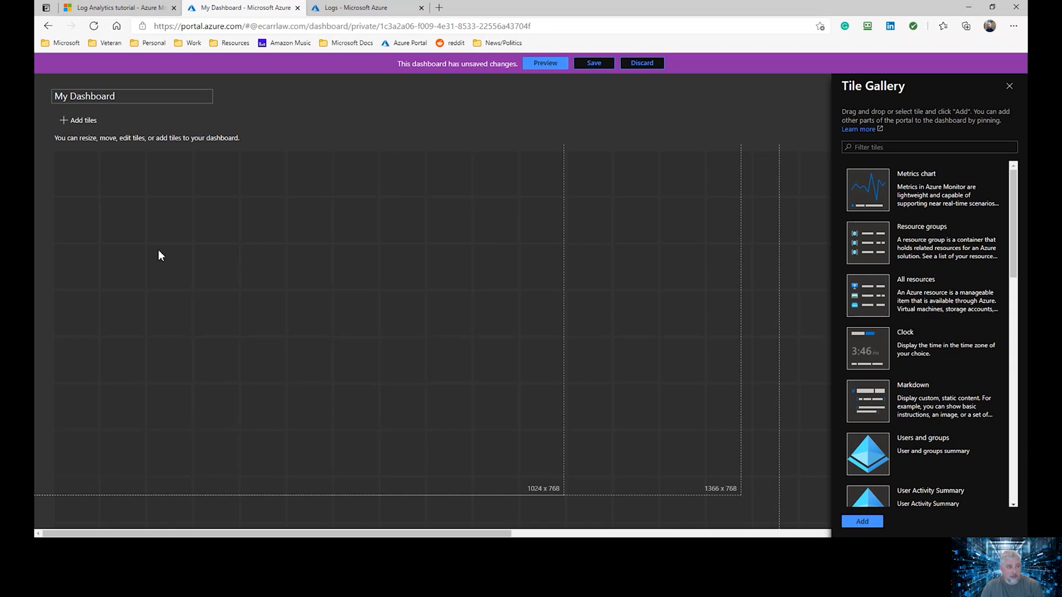
Add a Markdown tile at the dashboard's upper-left corner and resize it to a banner about 11 grid cells wide and one high
{"action": "left_click", "coordinate": [927, 147]}
{"action": "type", "text": "mark"}
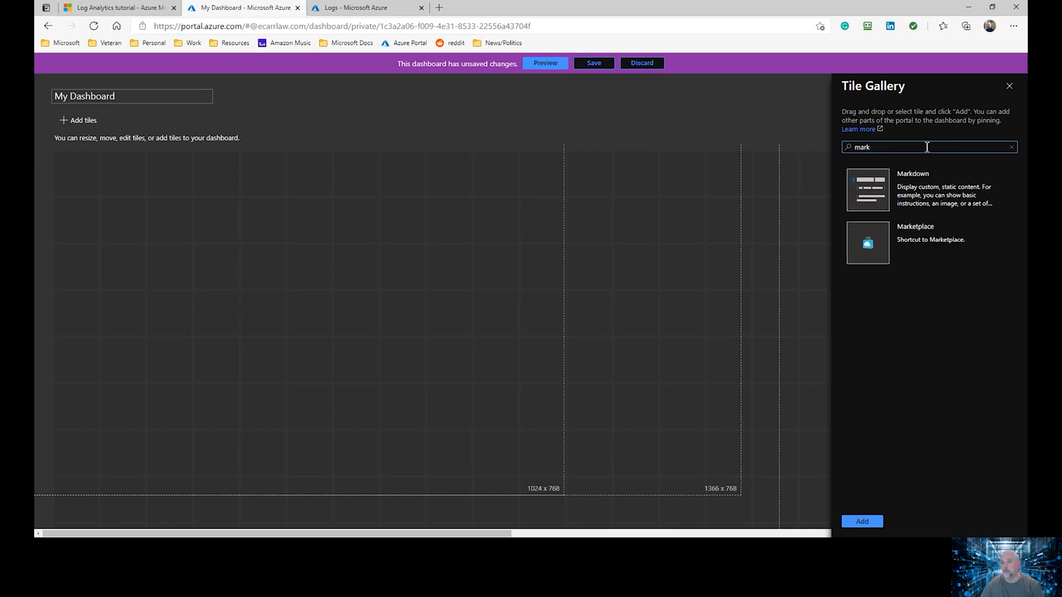
{"action": "left_click_drag", "start_coordinate": [896, 182], "coordinate": [127, 186]}
{"action": "left_click_drag", "start_coordinate": [328, 336], "coordinate": [562, 188]}
Clear the Markdown tile's sample content and set its title to Kubernetes Clusters
{"action": "left_click_drag", "start_coordinate": [857, 392], "coordinate": [791, 248]}
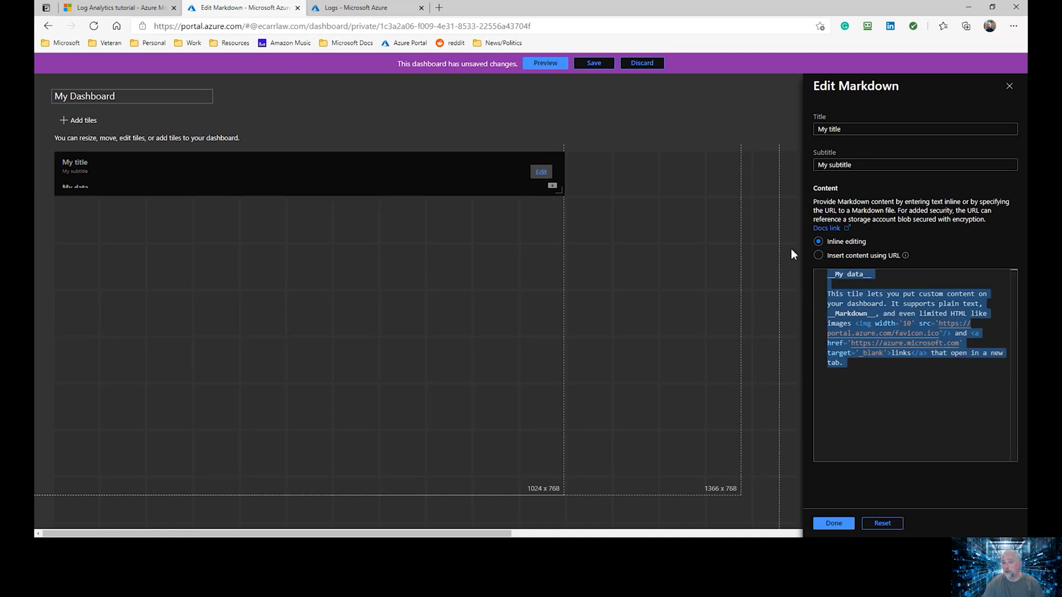
{"action": "key", "text": "Delete"}
{"action": "left_click", "coordinate": [858, 130]}
{"action": "left_click_drag", "start_coordinate": [858, 130], "coordinate": [766, 133]}
{"action": "type", "text": "Kubernetes CLusters"}
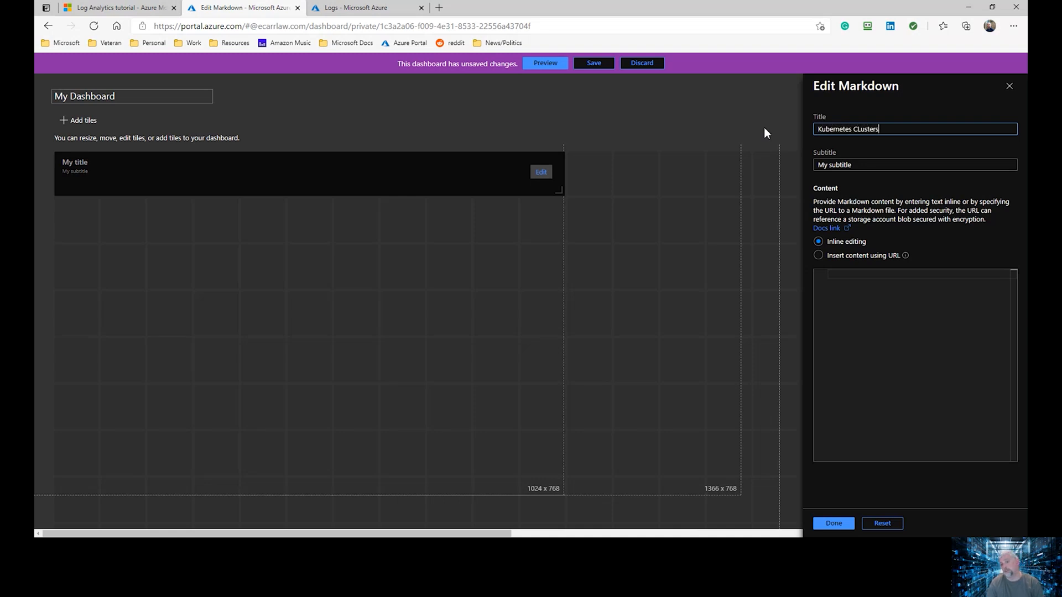
{"action": "key", "text": "Left"}
{"action": "key", "text": "Left"}
{"action": "key", "text": "Left"}
{"action": "key", "text": "Left"}
{"action": "key", "text": "BackSpace"}
{"action": "type", "text": "l"}
Set the Markdown tile's subtitle to Clustername and apply the tile edits
{"action": "left_click", "coordinate": [858, 169]}
{"action": "key", "text": "ctrl+a"}
{"action": "type", "text": "Clustername"}
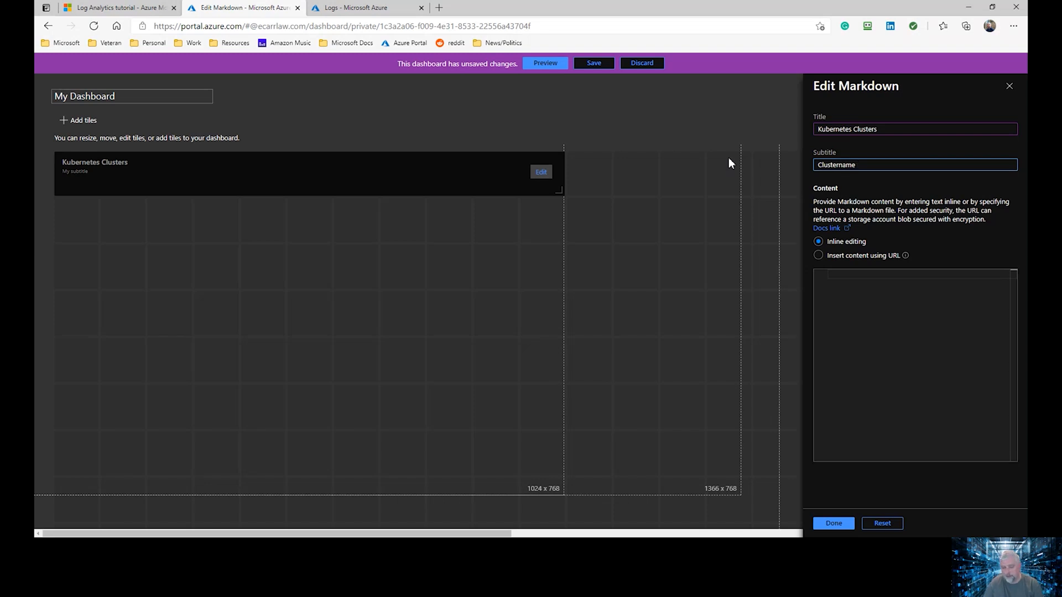
{"action": "left_click", "coordinate": [829, 523]}
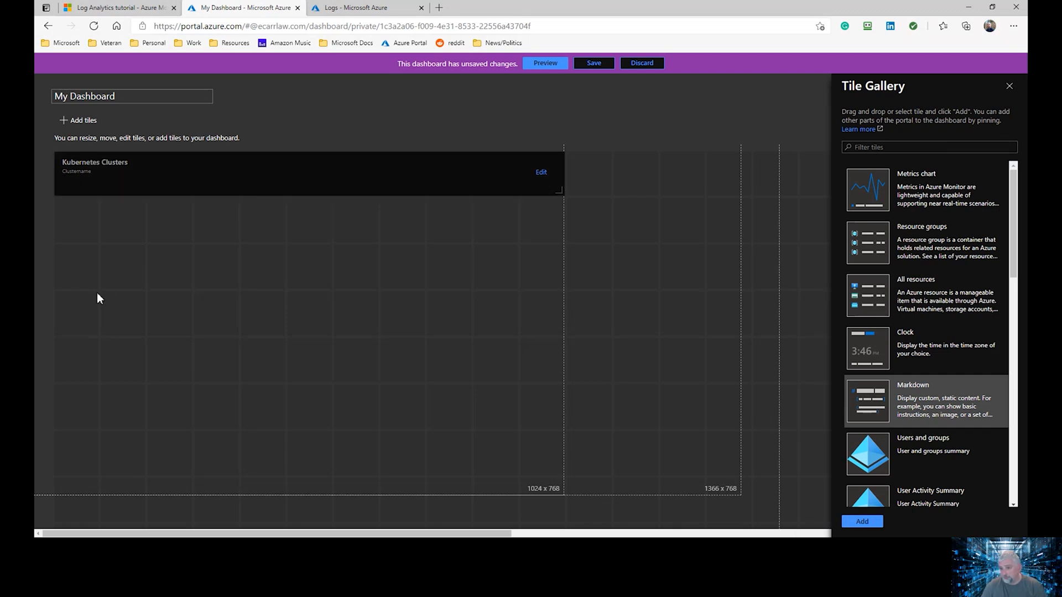
Add a Resource groups tile below the banner's start and shrink it to about three by three grid cells
{"action": "left_click_drag", "start_coordinate": [846, 260], "coordinate": [372, 254]}
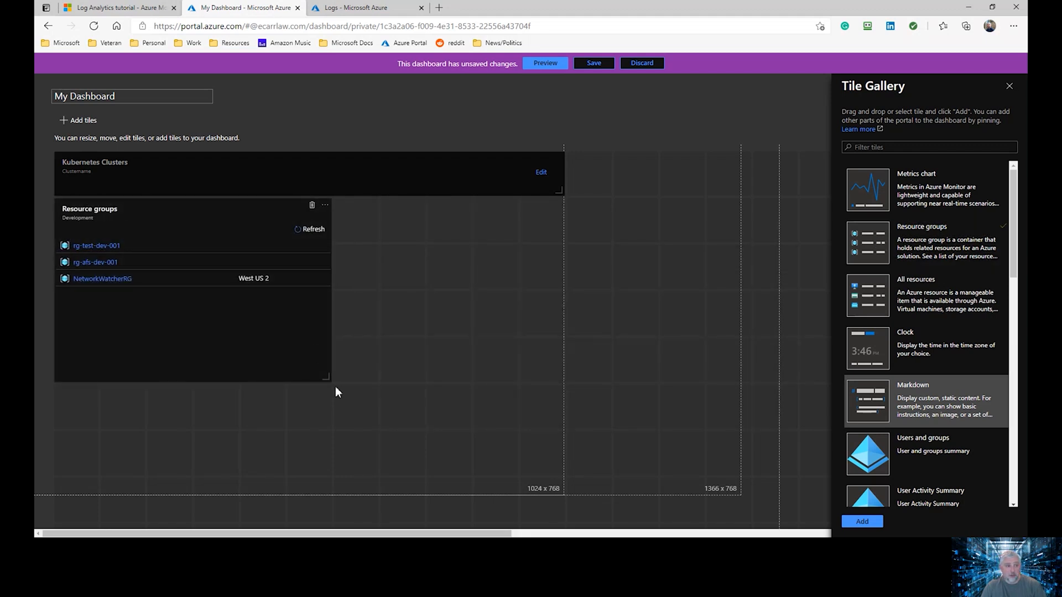
{"action": "left_click_drag", "start_coordinate": [329, 377], "coordinate": [175, 320]}
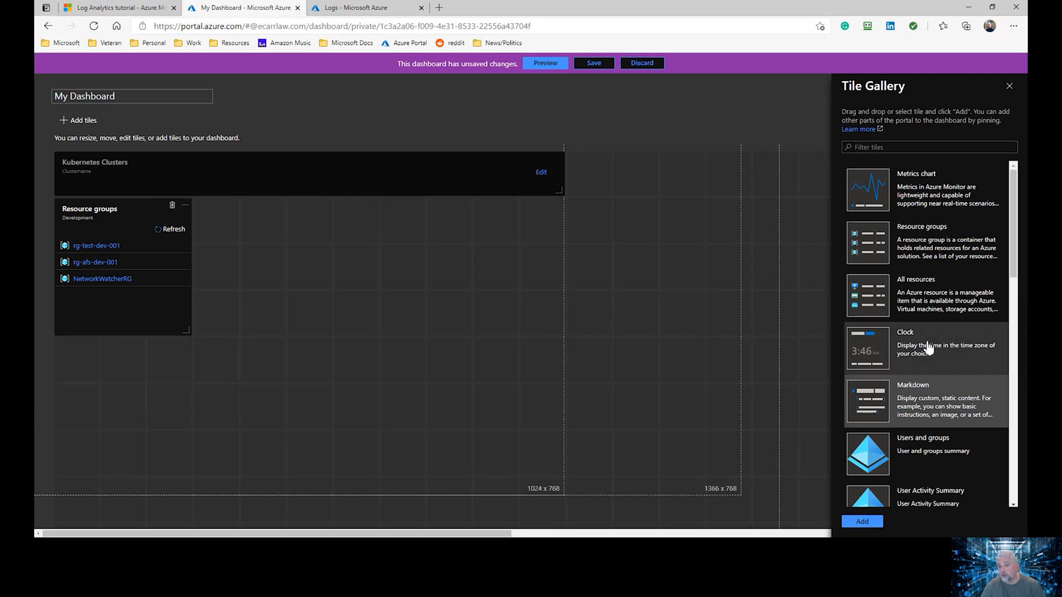
Add a Resource graph single value tile, shrink it to about three by two grid cells and align it under the banner's right end
{"action": "scroll", "coordinate": [929, 347], "scroll_direction": "down", "scroll_amount": 3}
{"action": "scroll", "coordinate": [930, 347], "scroll_direction": "down", "scroll_amount": 1}
{"action": "scroll", "coordinate": [944, 379], "scroll_direction": "down", "scroll_amount": 3}
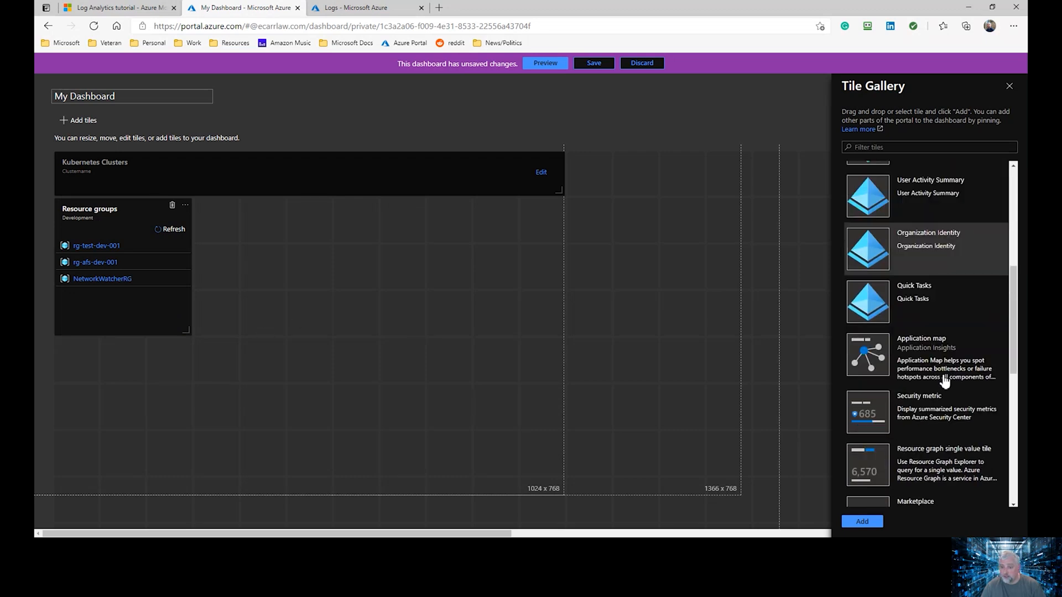
{"action": "scroll", "coordinate": [947, 383], "scroll_direction": "down", "scroll_amount": 2}
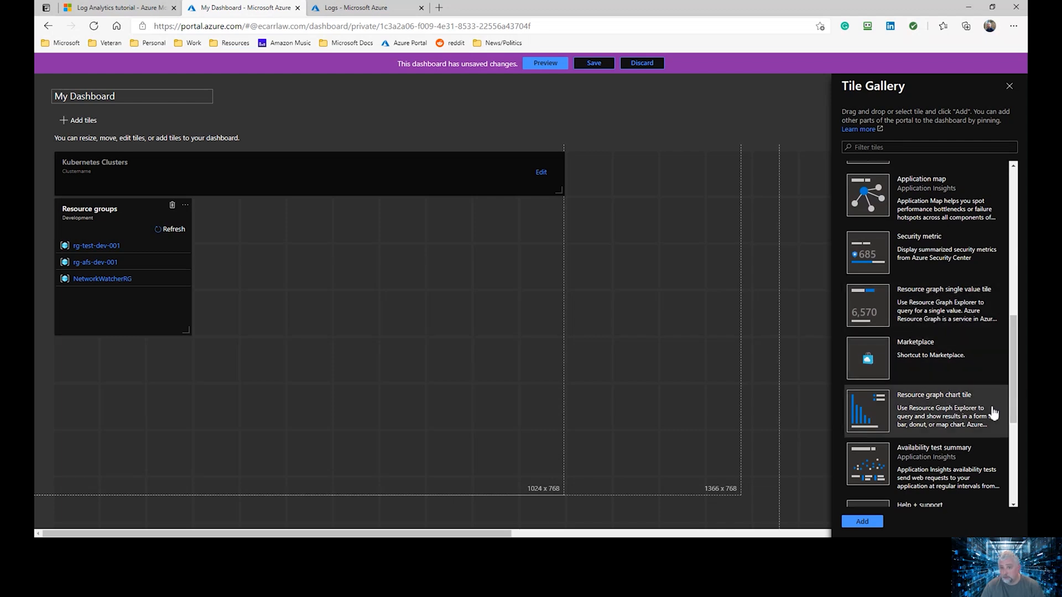
{"action": "left_click_drag", "start_coordinate": [930, 313], "coordinate": [353, 242]}
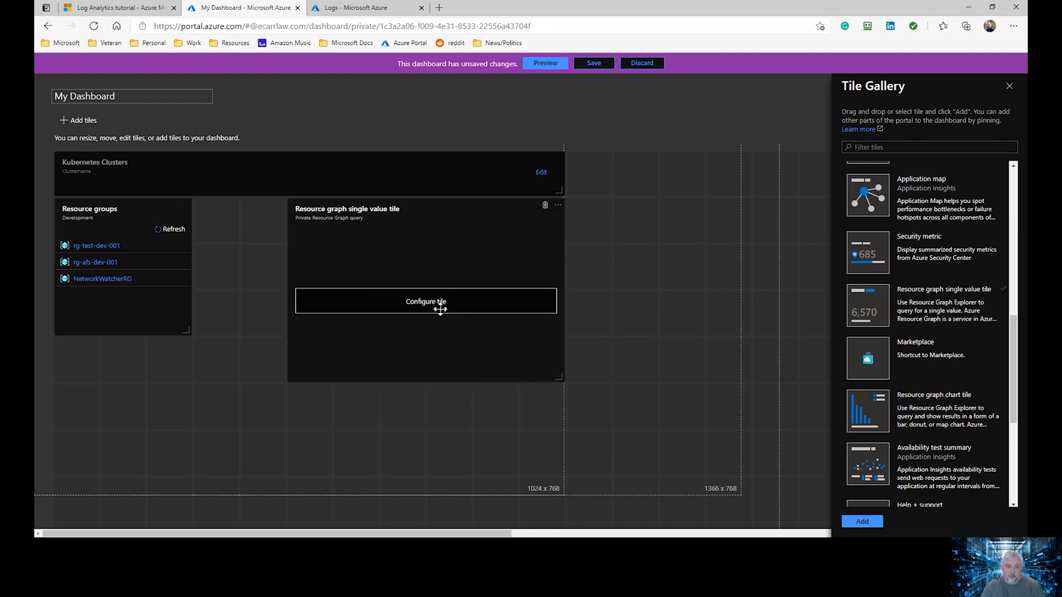
{"action": "left_click_drag", "start_coordinate": [561, 378], "coordinate": [412, 270]}
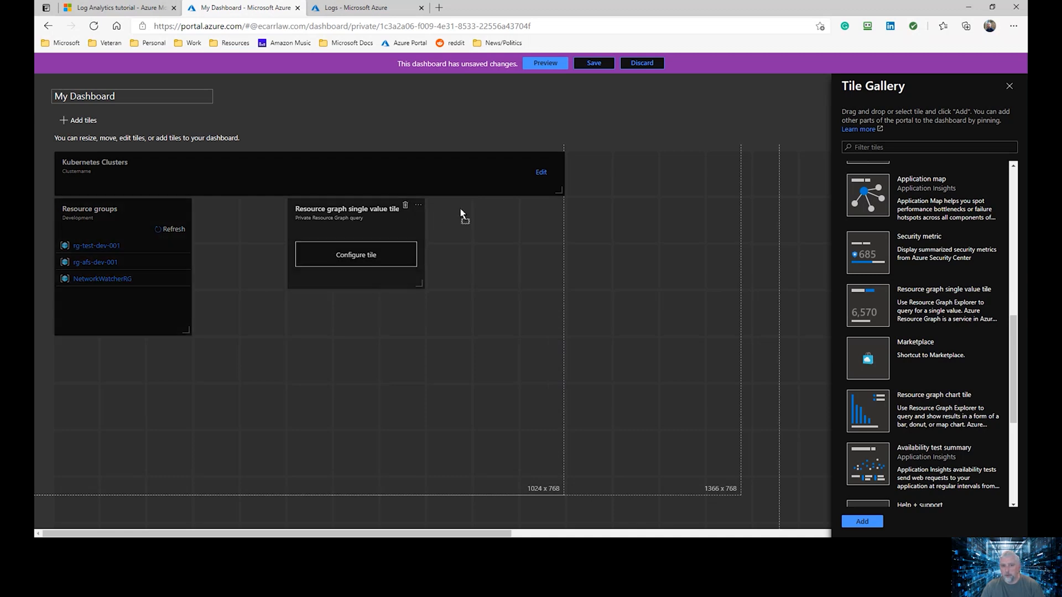
{"action": "left_click_drag", "start_coordinate": [349, 216], "coordinate": [484, 220]}
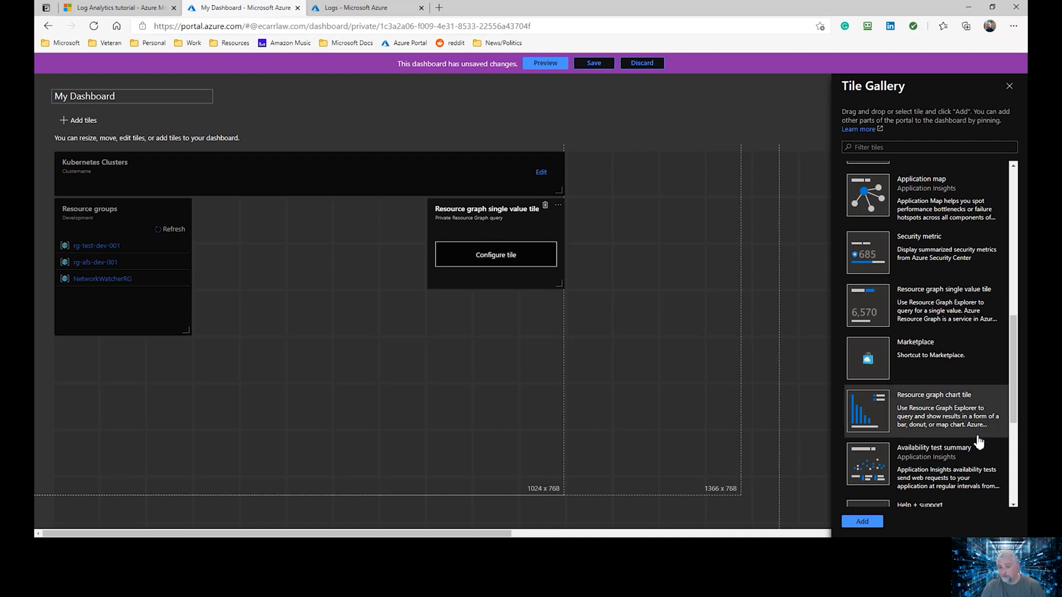
Add a Resource graph chart tile below the Resource groups tile and widen it to about seven grid cells
{"action": "scroll", "coordinate": [938, 327], "scroll_direction": "down", "scroll_amount": 2}
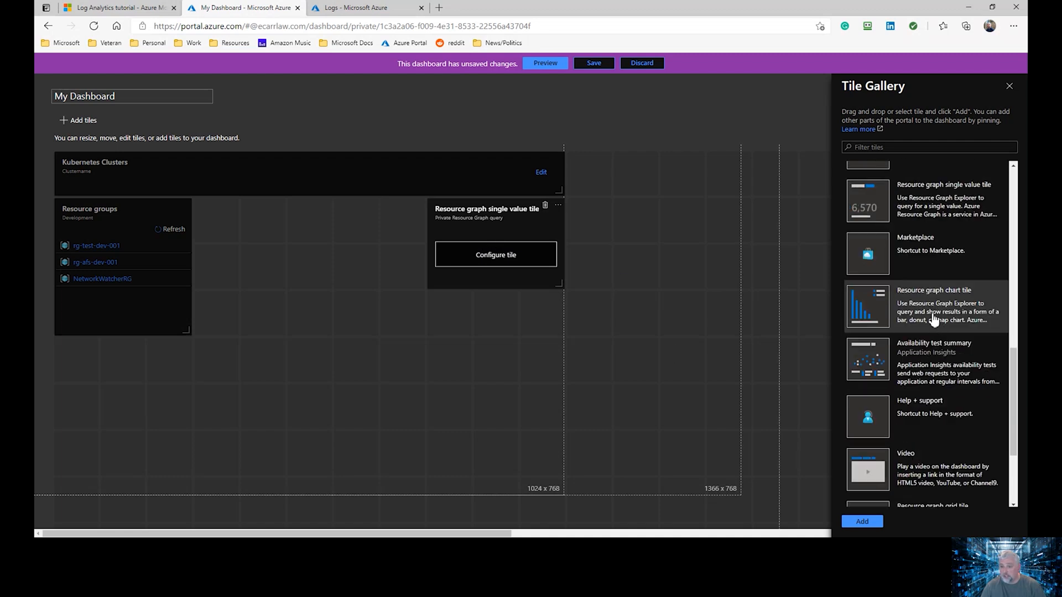
{"action": "left_click_drag", "start_coordinate": [934, 320], "coordinate": [145, 374]}
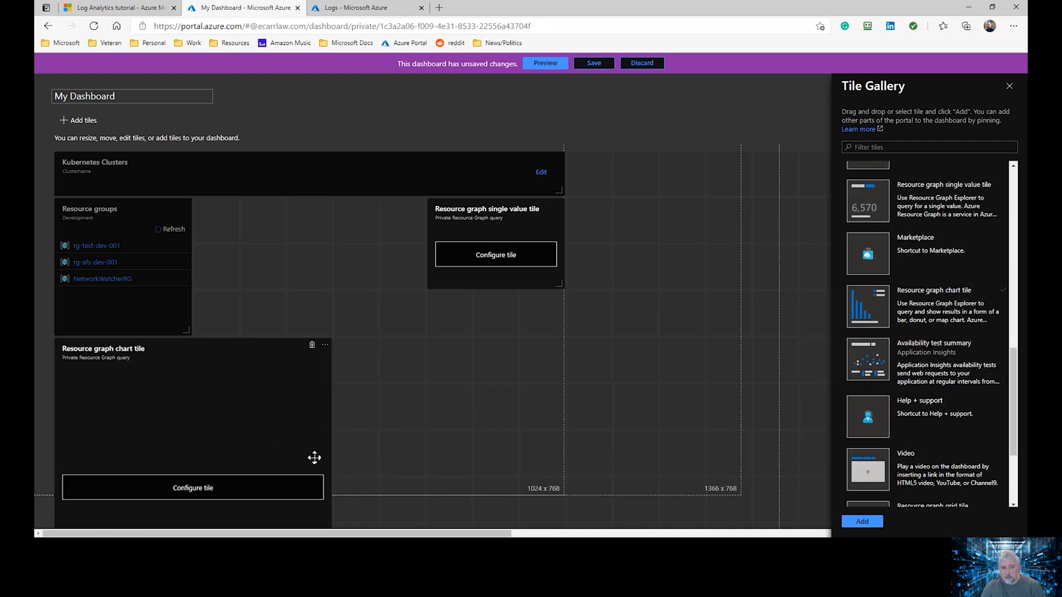
{"action": "scroll", "coordinate": [315, 456], "scroll_direction": "down", "scroll_amount": 2}
{"action": "left_click_drag", "start_coordinate": [322, 494], "coordinate": [372, 368]}
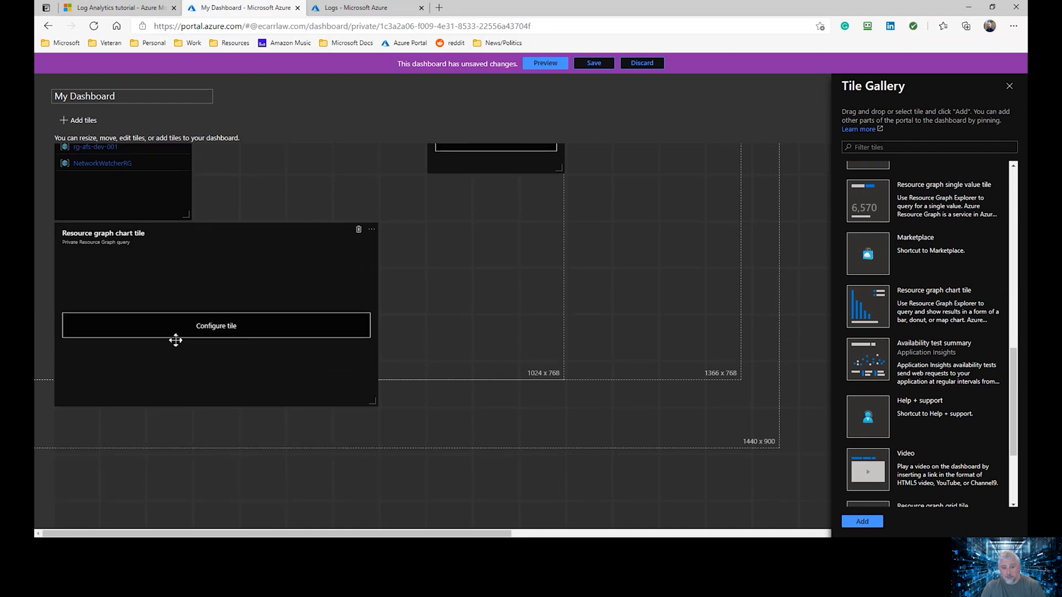
Close the Tile Gallery and save the customized dashboard
{"action": "scroll", "coordinate": [546, 454], "scroll_direction": "up", "scroll_amount": 2}
{"action": "scroll", "coordinate": [919, 432], "scroll_direction": "down", "scroll_amount": 3}
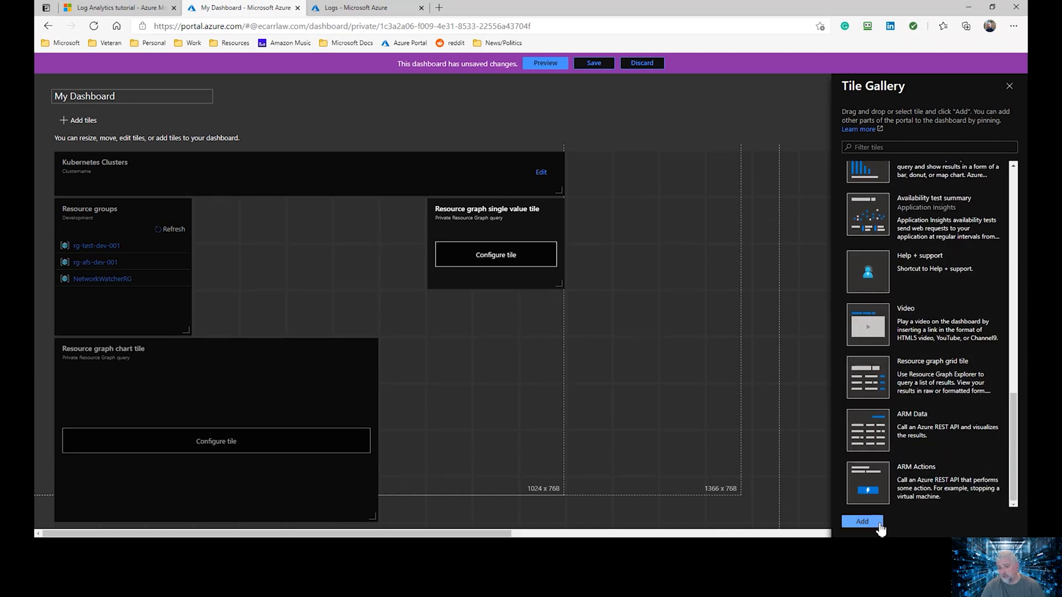
{"action": "left_click", "coordinate": [1008, 87]}
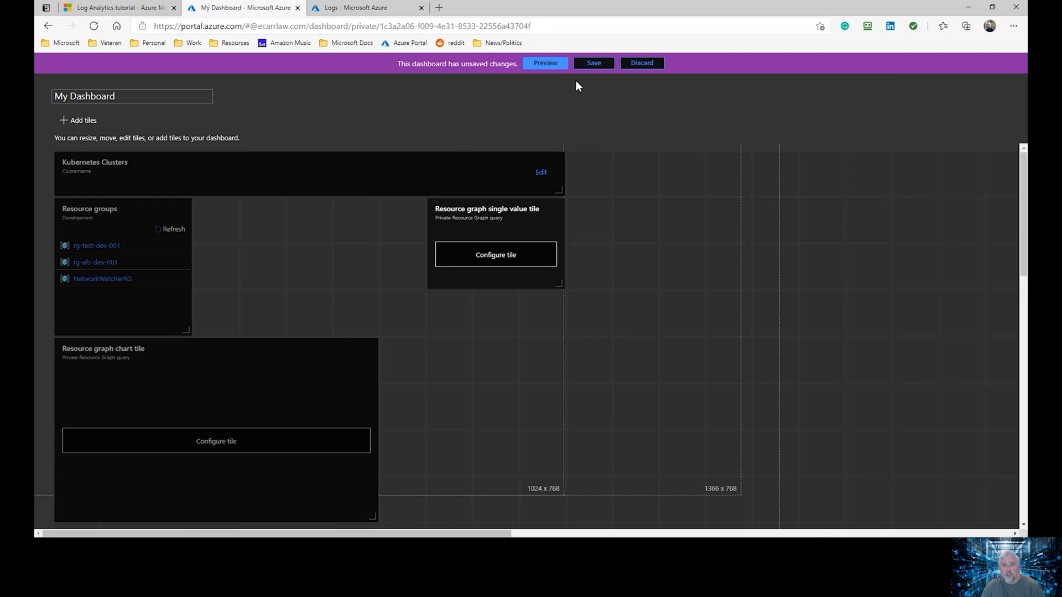
{"action": "left_click", "coordinate": [593, 64]}
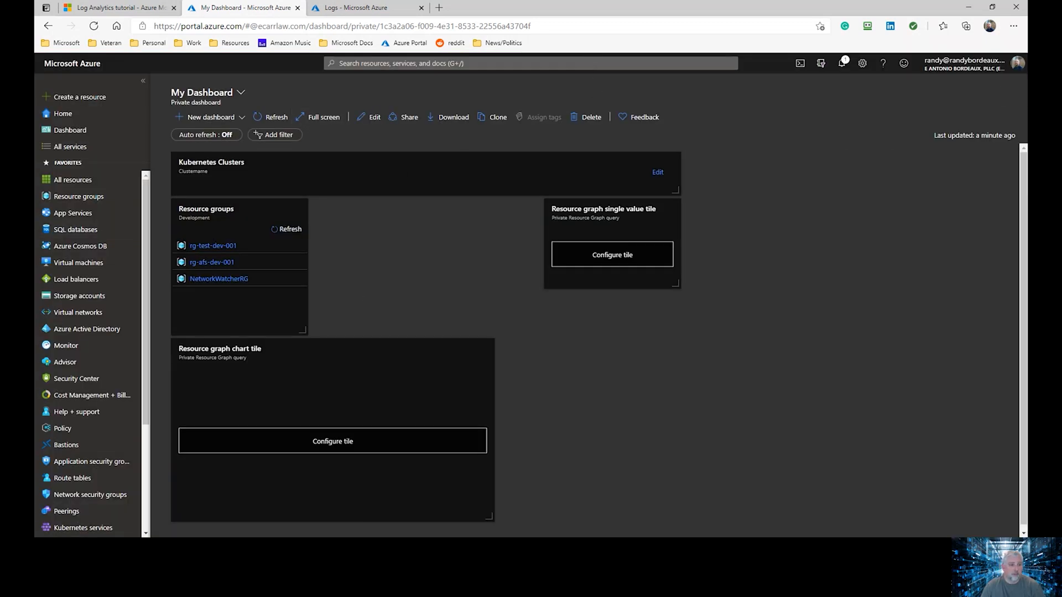
View the full Resource groups list and return to the dashboard
{"action": "mouse_move", "coordinate": [70, 213]}
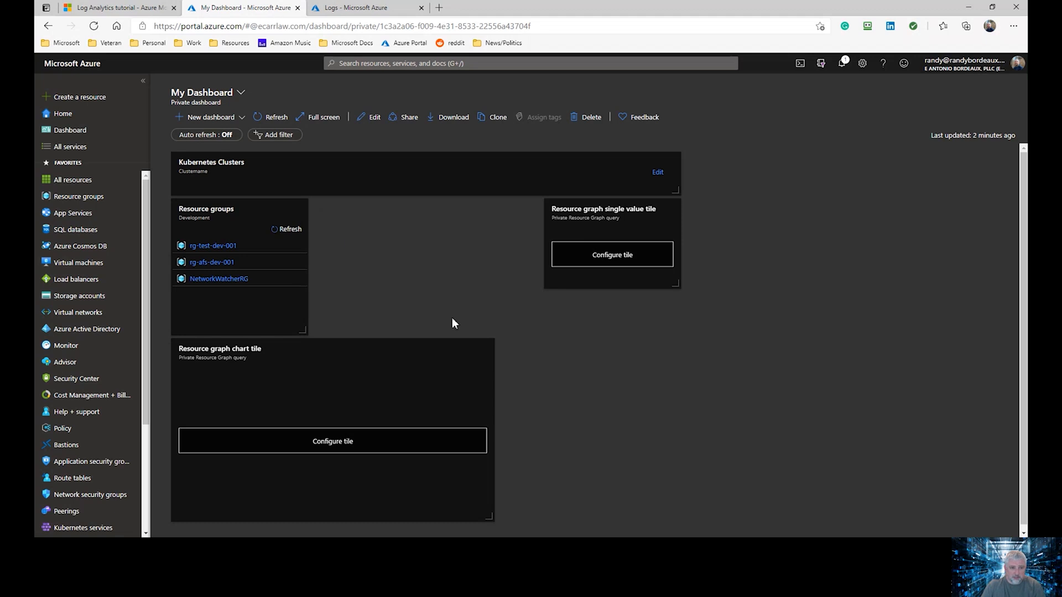
{"action": "left_click", "coordinate": [293, 227]}
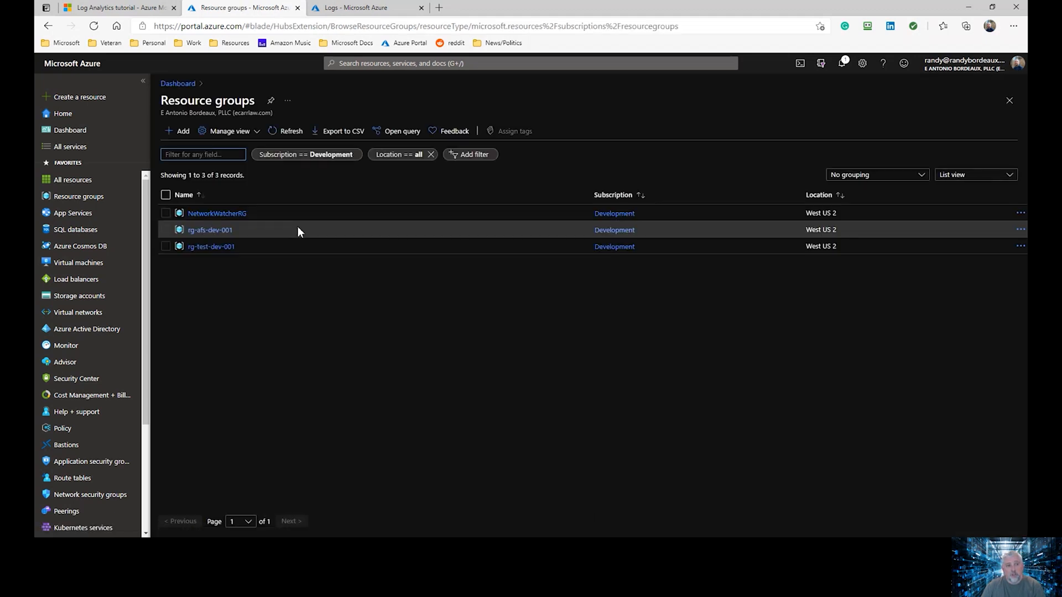
{"action": "left_click", "coordinate": [177, 83]}
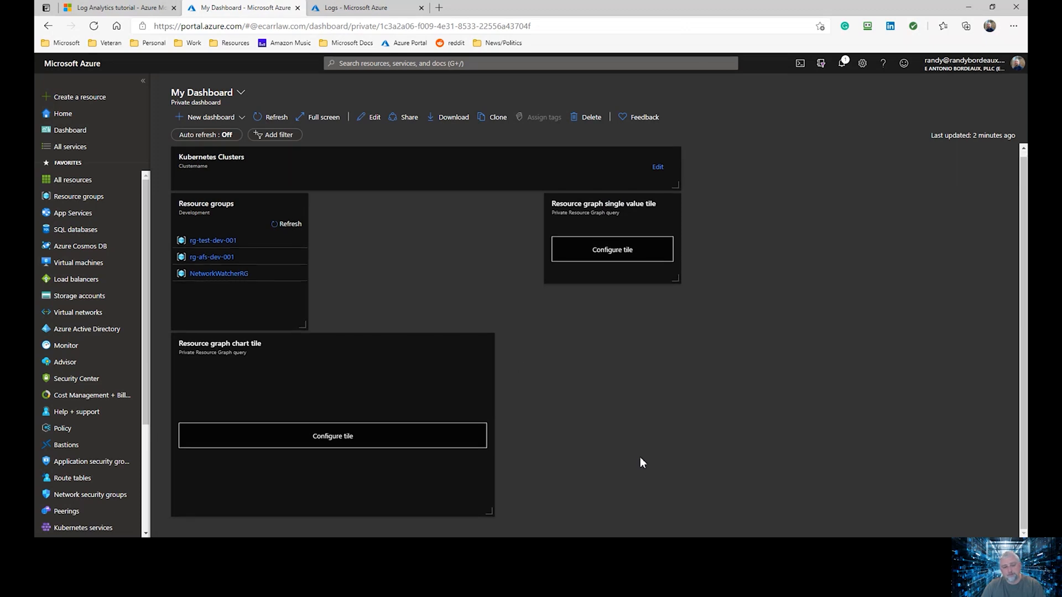
Return to the Logs page, open New Query 2 and run its Perf query
{"action": "left_click", "coordinate": [354, 8]}
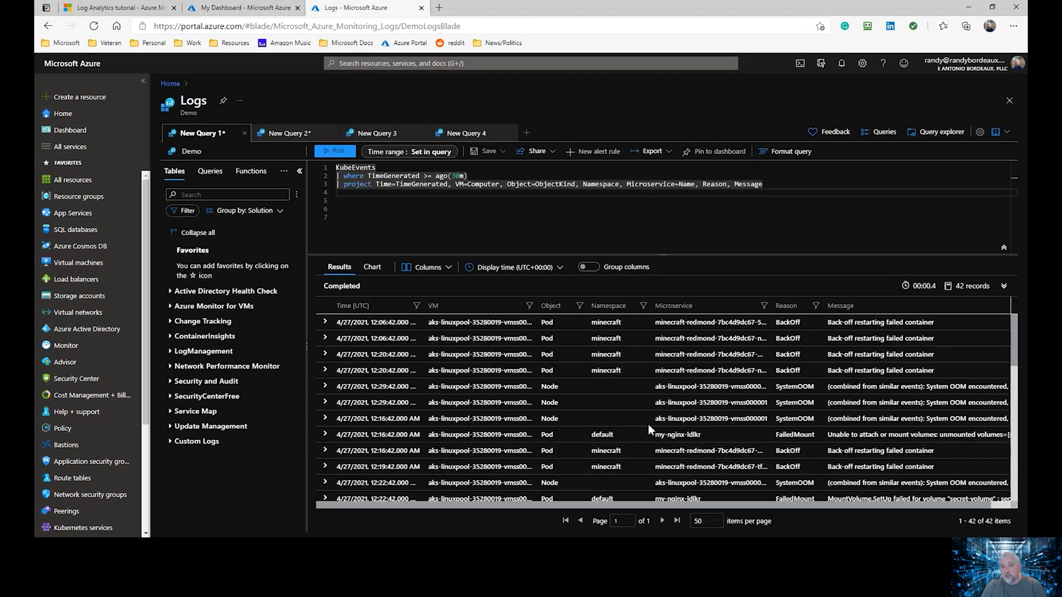
{"action": "left_click", "coordinate": [215, 8]}
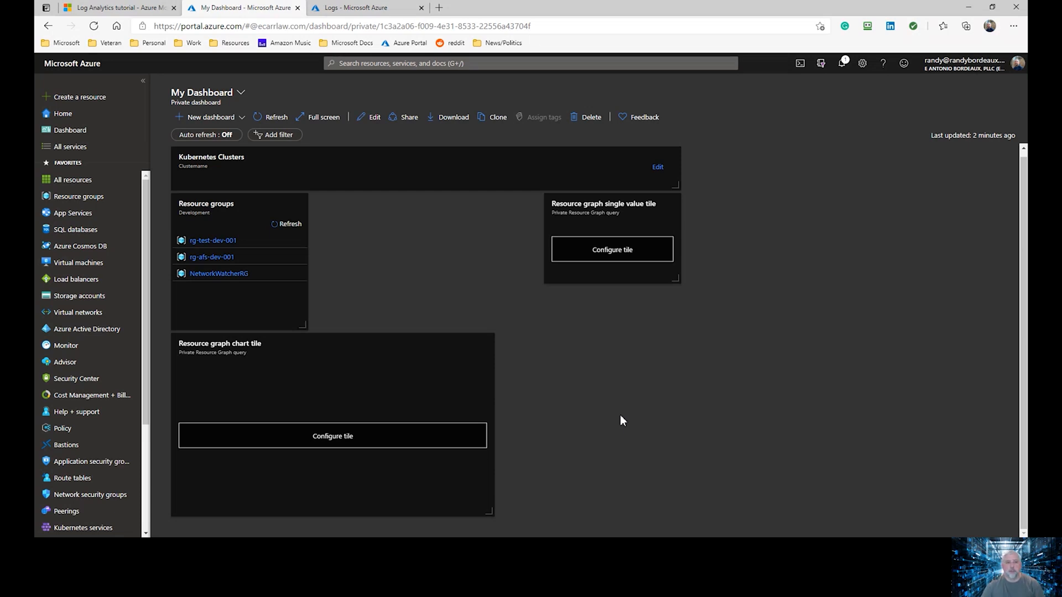
{"action": "left_click", "coordinate": [360, 8]}
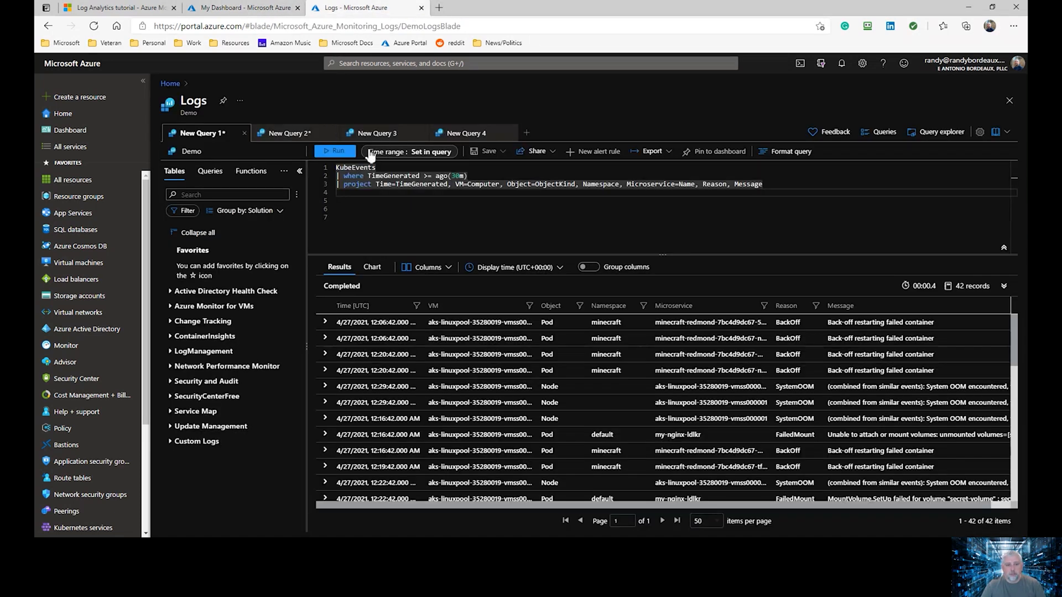
{"action": "left_click", "coordinate": [299, 134]}
{"action": "left_click", "coordinate": [410, 203]}
{"action": "key", "text": "shift+Return"}
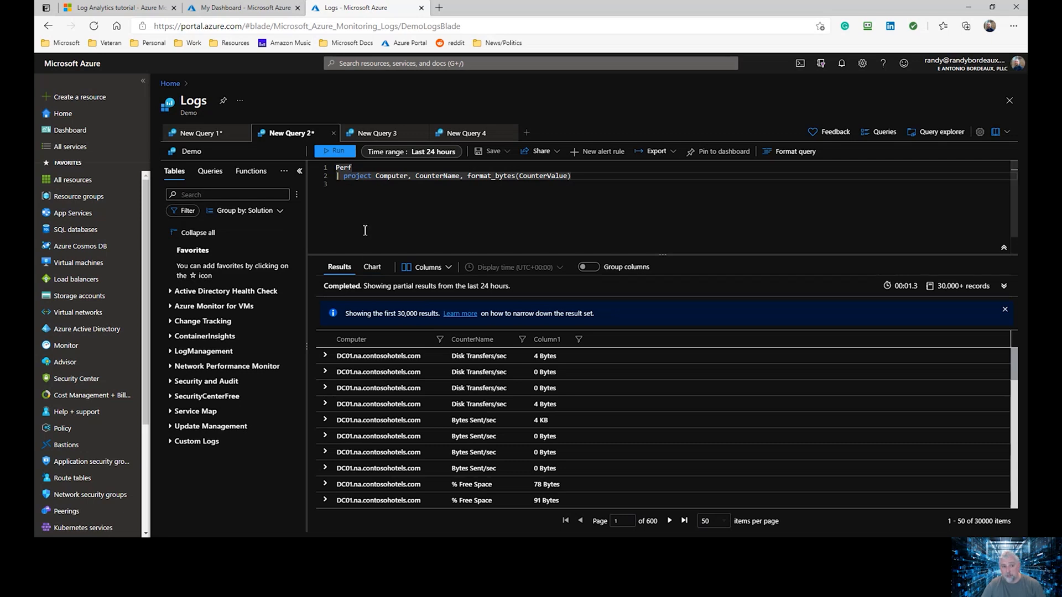
Examine the details of the first Perf result row and look through the counter names and formatted values
{"action": "left_click", "coordinate": [325, 359]}
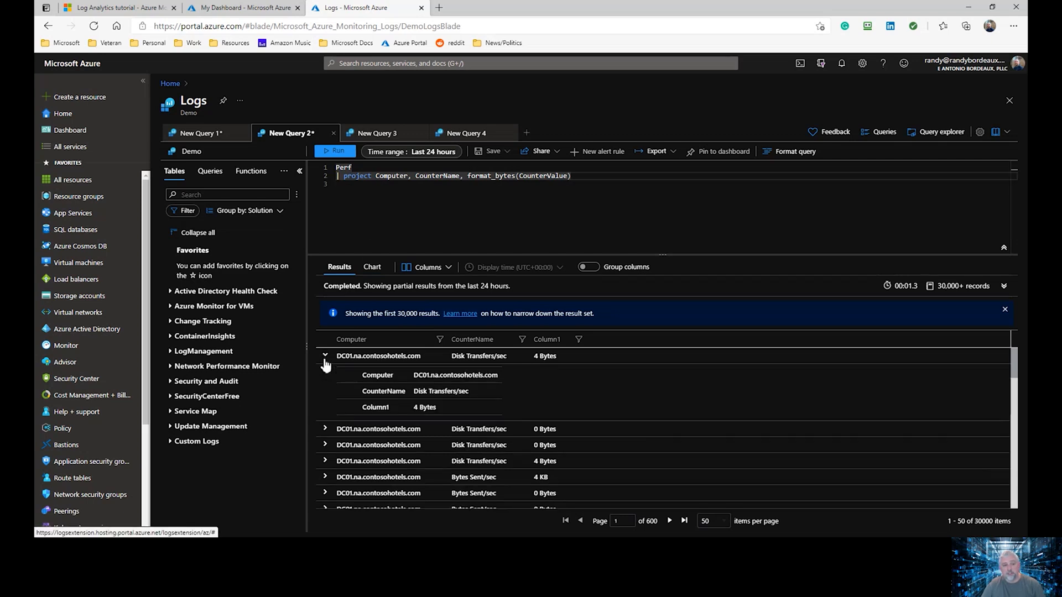
{"action": "left_click", "coordinate": [325, 358]}
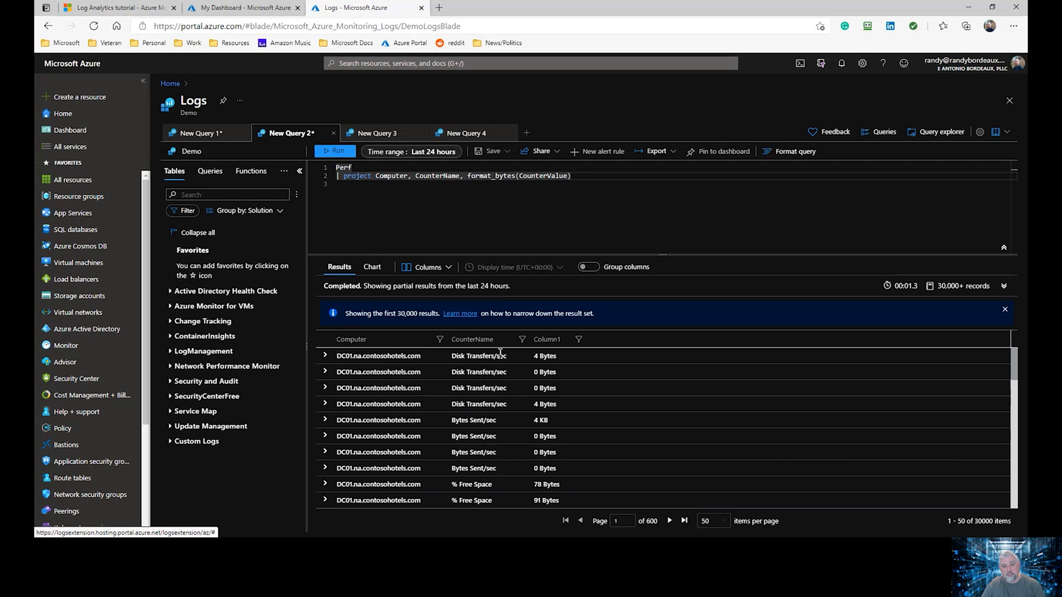
{"action": "scroll", "coordinate": [480, 425], "scroll_direction": "down", "scroll_amount": 3}
{"action": "scroll", "coordinate": [482, 426], "scroll_direction": "up", "scroll_amount": 3}
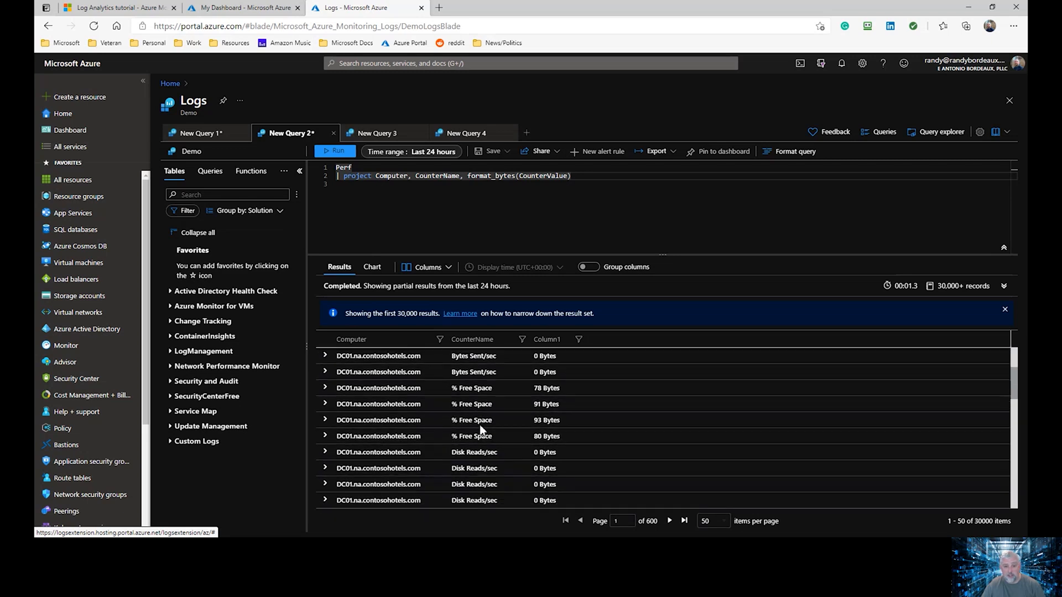
{"action": "left_click", "coordinate": [472, 170]}
{"action": "key", "text": "Down"}
{"action": "key", "text": "End"}
{"action": "key", "text": "Left"}
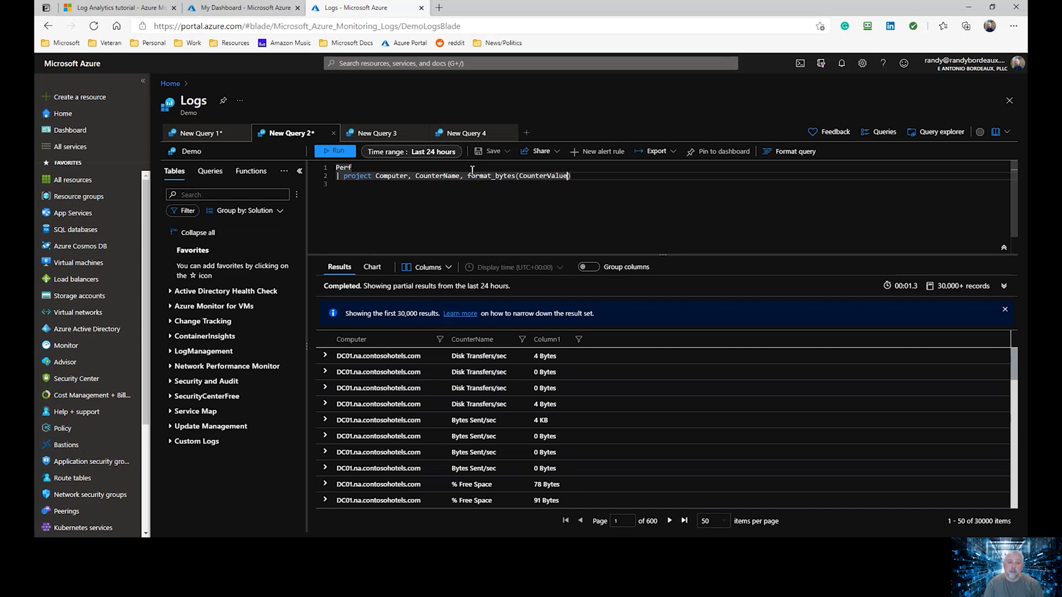
{"action": "key", "text": "Home"}
{"action": "key", "text": "BackSpace"}
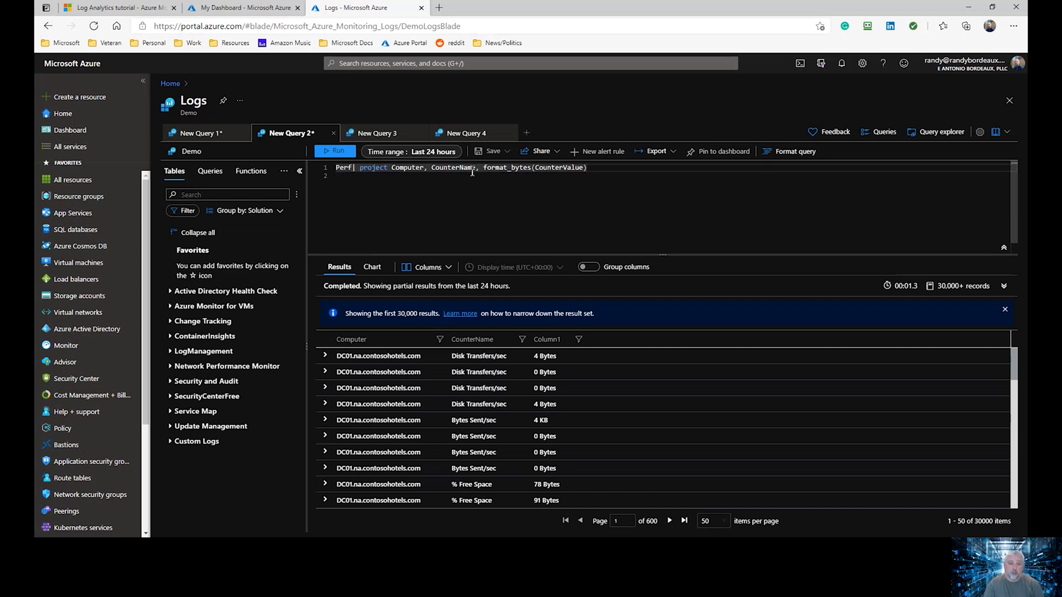
{"action": "key", "text": "Return"}
{"action": "key", "text": "Up"}
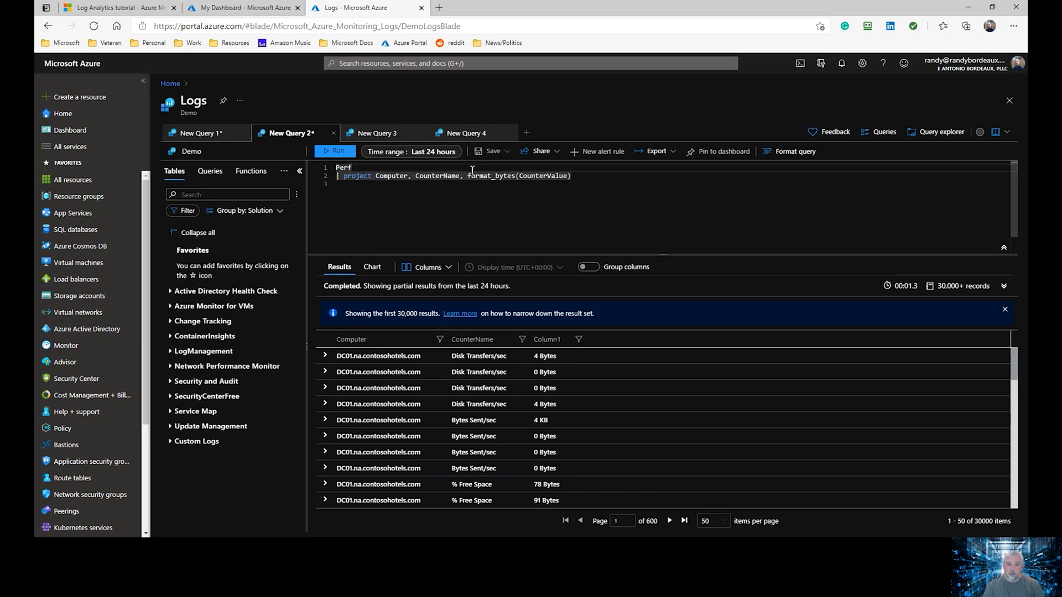
Replace format_bytes(CounterValue) with plain CounterValue in the project line, run the query and review the raw values
{"action": "key", "text": "Down"}
{"action": "key", "text": "End"}
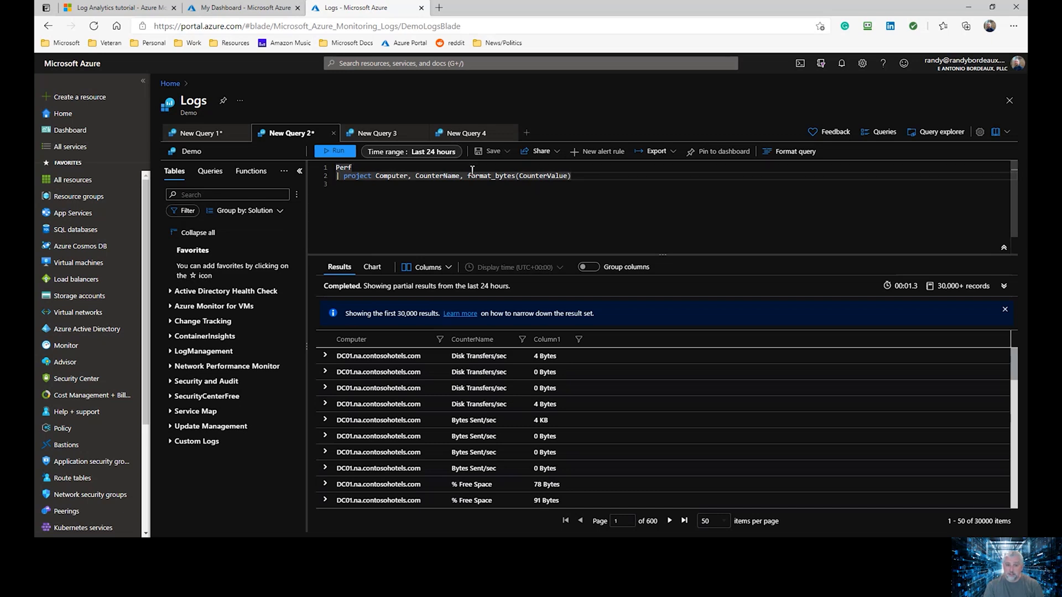
{"action": "key", "text": "BackSpace"}
{"action": "key", "text": "BackSpace"}
{"action": "key", "text": "BackSpace"}
{"action": "key", "text": "BackSpace"}
{"action": "key", "text": "BackSpace"}
{"action": "key", "text": "BackSpace"}
{"action": "key", "text": "BackSpace"}
{"action": "key", "text": "BackSpace"}
{"action": "key", "text": "BackSpace"}
{"action": "key", "text": "BackSpace"}
{"action": "key", "text": "BackSpace"}
{"action": "key", "text": "BackSpace"}
{"action": "key", "text": "BackSpace"}
{"action": "key", "text": "BackSpace"}
{"action": "key", "text": "BackSpace"}
{"action": "key", "text": "BackSpace"}
{"action": "key", "text": "BackSpace"}
{"action": "key", "text": "BackSpace"}
{"action": "key", "text": "BackSpace"}
{"action": "key", "text": "BackSpace"}
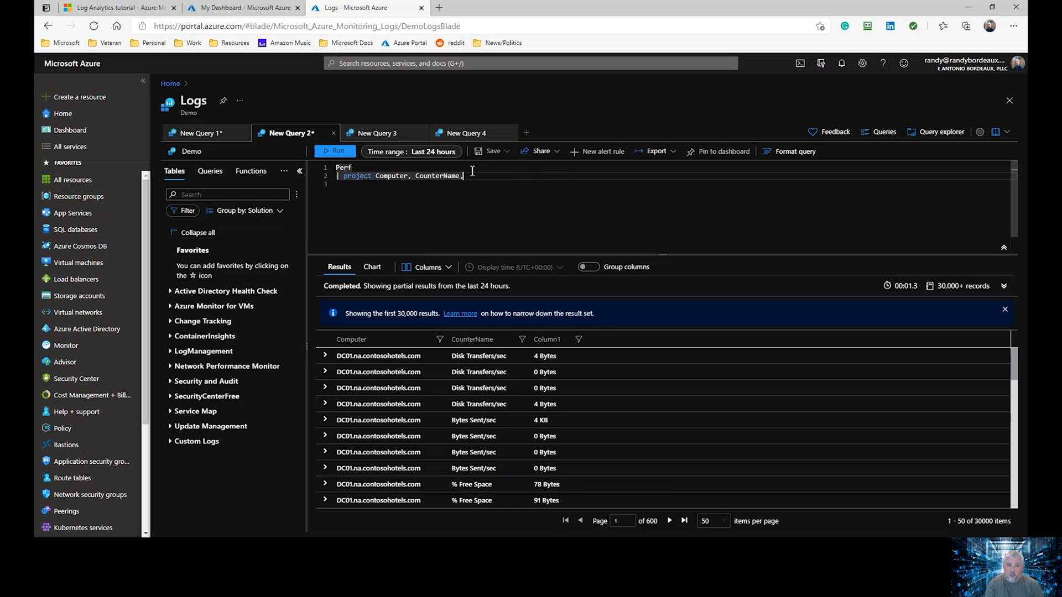
{"action": "type", "text": ", CounterValue"}
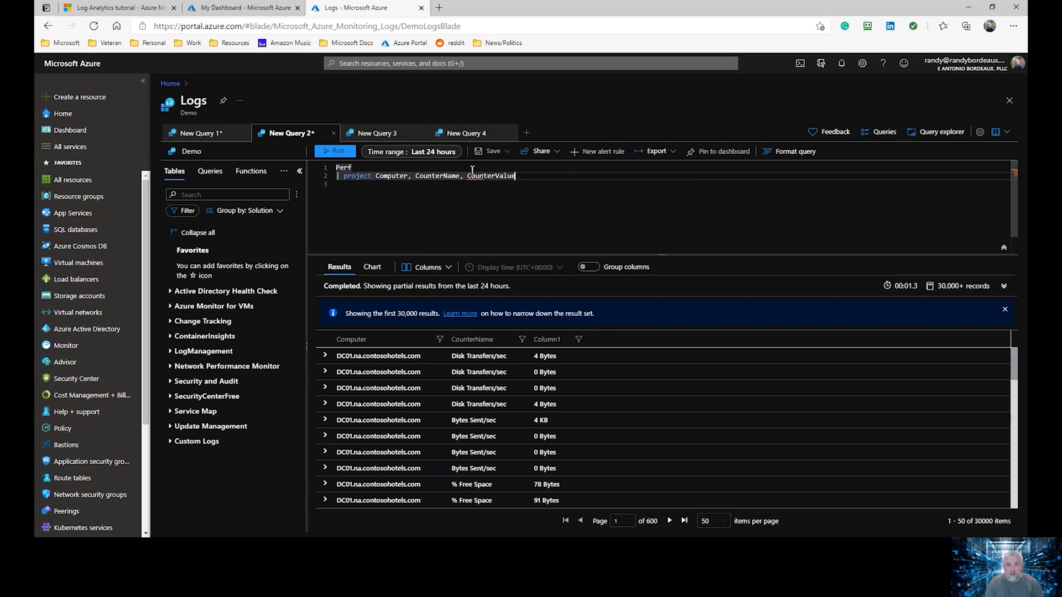
{"action": "key", "text": "shift+Return"}
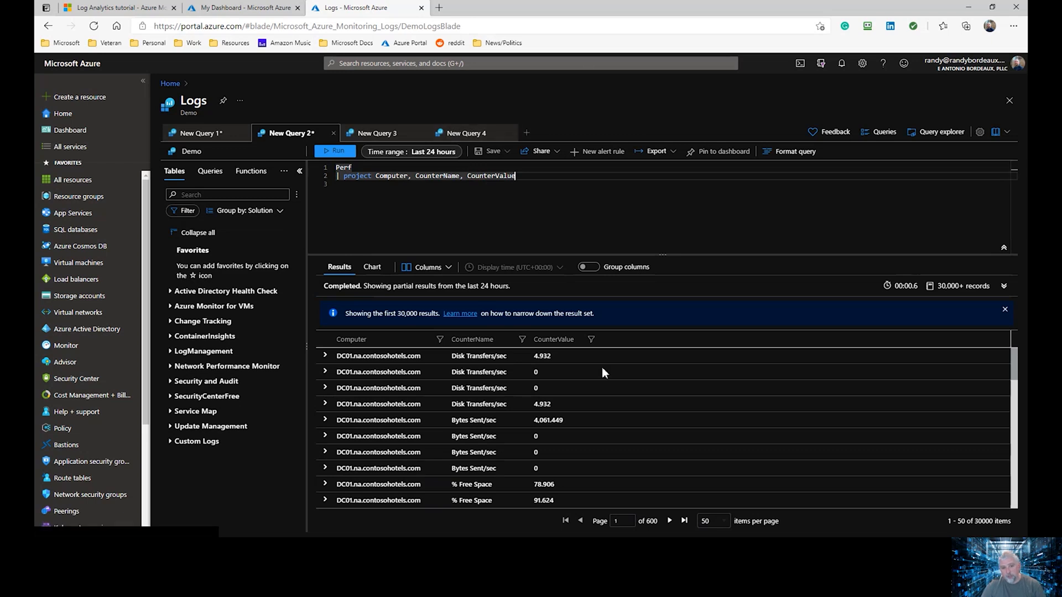
{"action": "scroll", "coordinate": [553, 416], "scroll_direction": "down", "scroll_amount": 2}
{"action": "scroll", "coordinate": [553, 417], "scroll_direction": "down", "scroll_amount": 3}
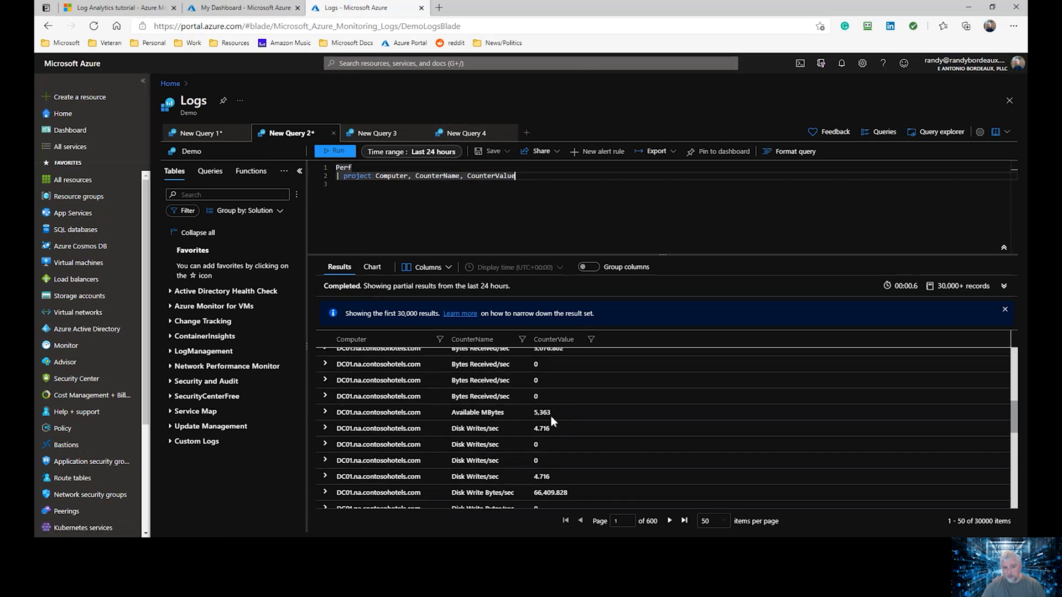
Change CounterValue to format_bytes(CounterValue) in the project line, rerun the query and review the formatted values
{"action": "key", "text": "BackSpace"}
{"action": "key", "text": "BackSpace"}
{"action": "key", "text": "BackSpace"}
{"action": "key", "text": "BackSpace"}
{"action": "key", "text": "BackSpace"}
{"action": "key", "text": "BackSpace"}
{"action": "key", "text": "BackSpace"}
{"action": "key", "text": "BackSpace"}
{"action": "key", "text": "BackSpace"}
{"action": "key", "text": "BackSpace"}
{"action": "key", "text": "BackSpace"}
{"action": "type", "text": "form"}
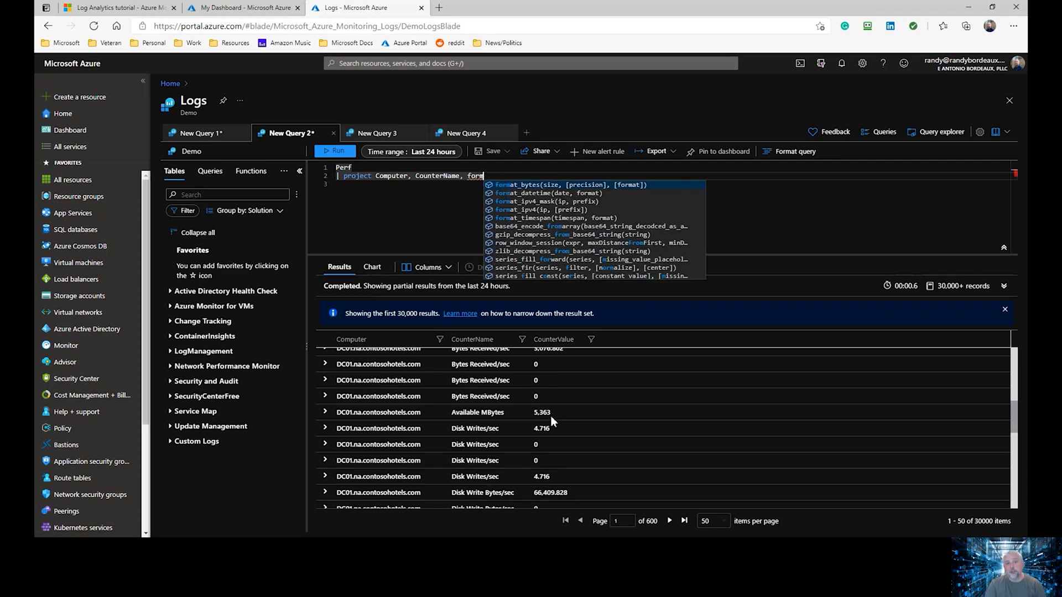
{"action": "key", "text": "Tab"}
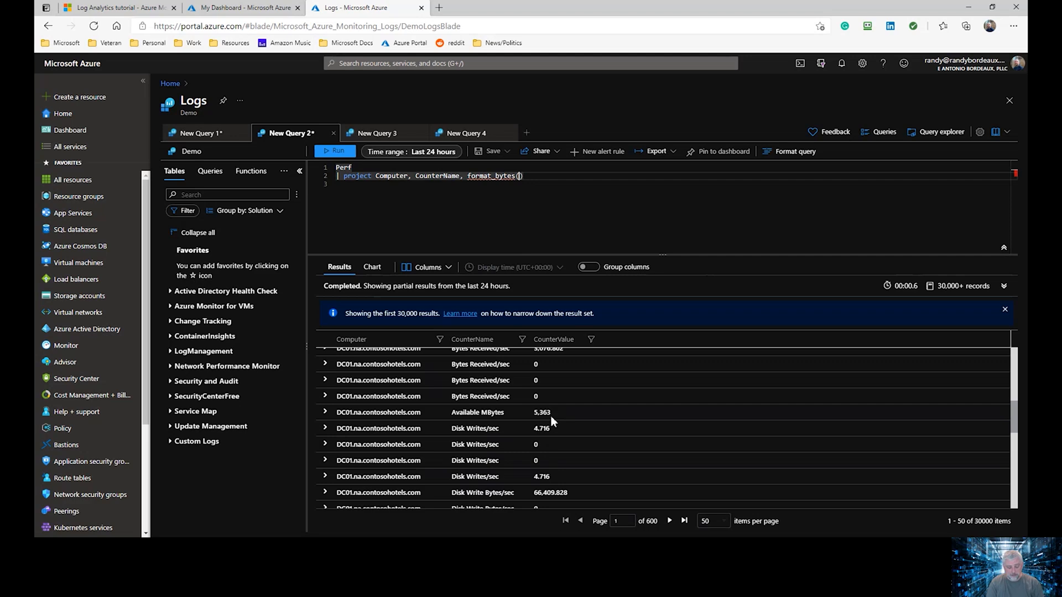
{"action": "type", "text": "CounterValue"}
{"action": "key", "text": "Tab"}
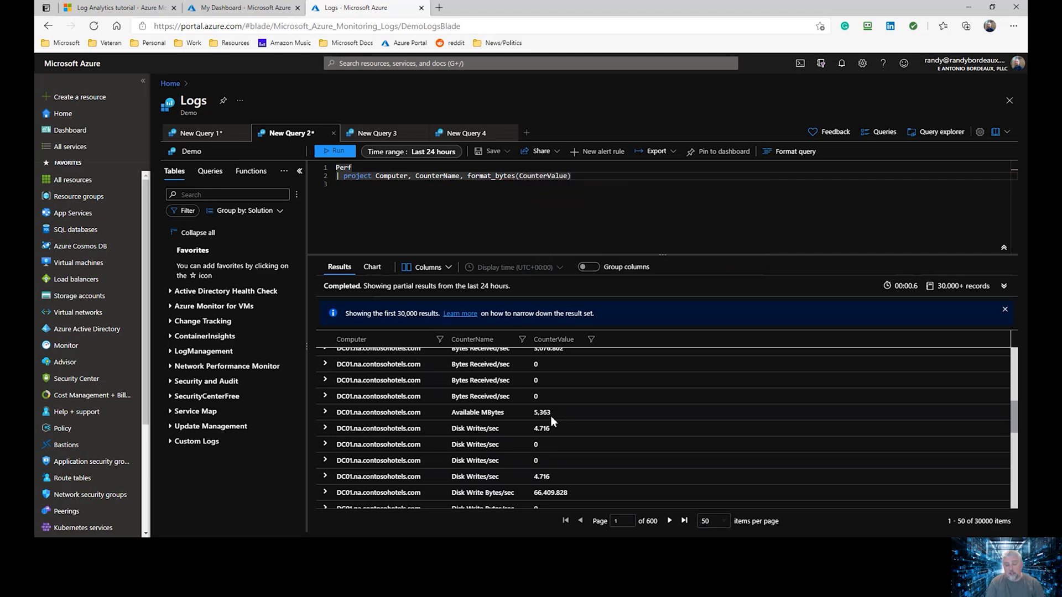
{"action": "key", "text": "shift+Return"}
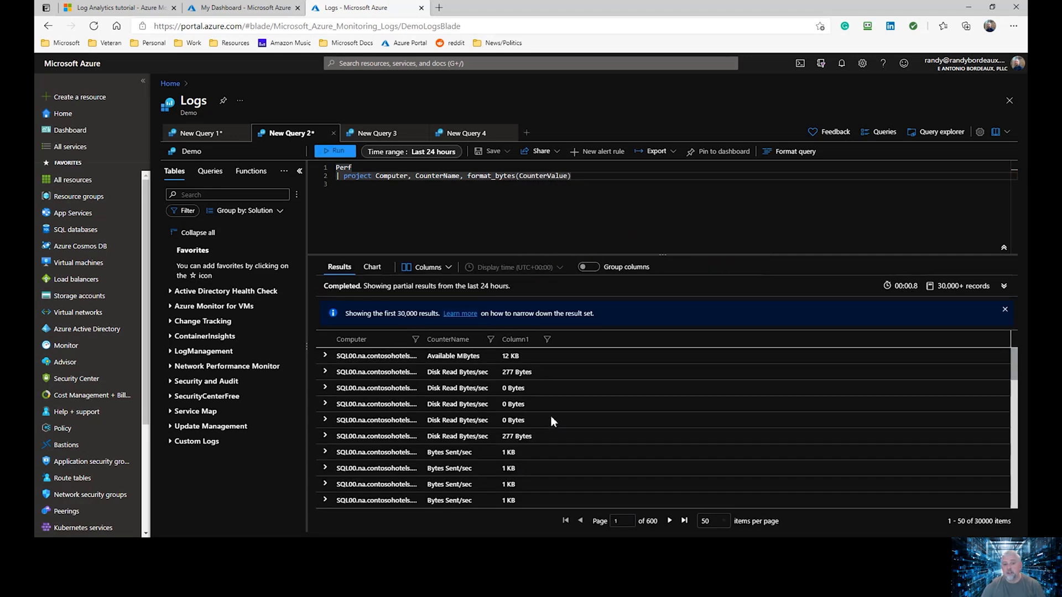
{"action": "scroll", "coordinate": [513, 435], "scroll_direction": "down", "scroll_amount": 1}
{"action": "scroll", "coordinate": [513, 435], "scroll_direction": "down", "scroll_amount": 5}
{"action": "scroll", "coordinate": [514, 427], "scroll_direction": "down", "scroll_amount": 5}
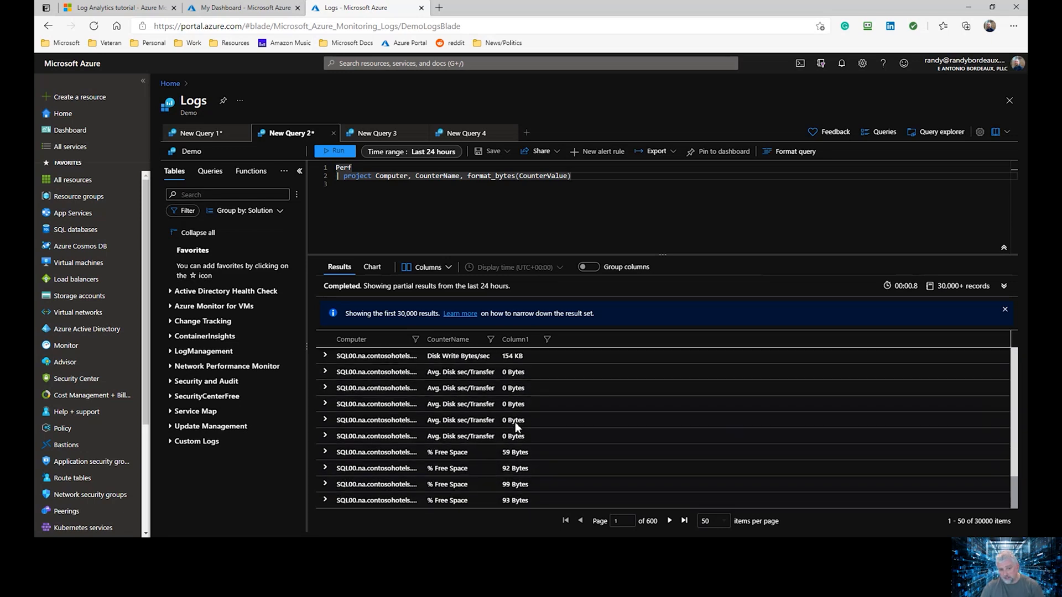
{"action": "scroll", "coordinate": [517, 424], "scroll_direction": "up", "scroll_amount": 10}
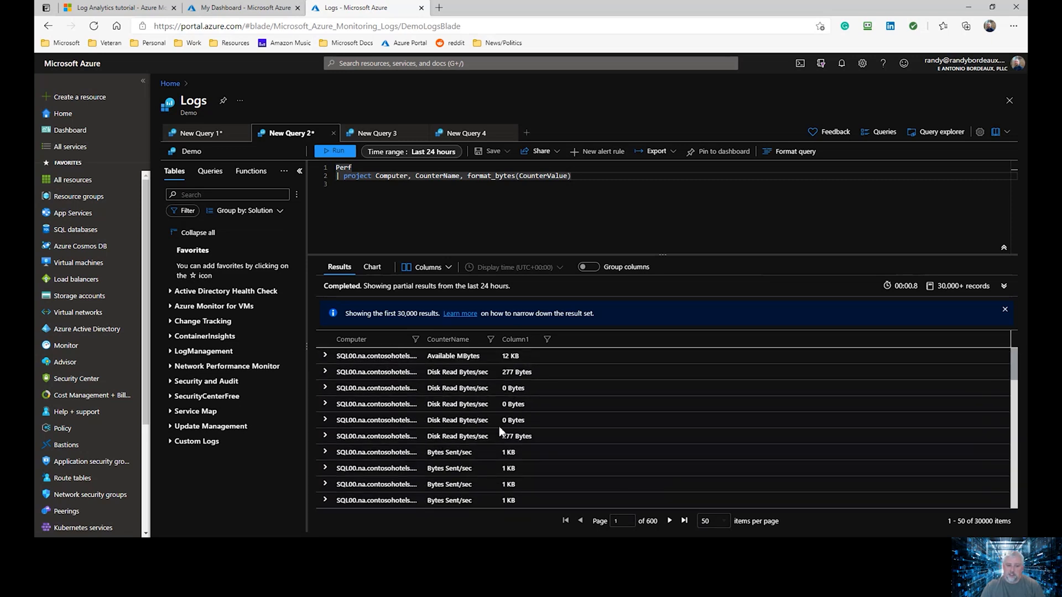
Add the filter "| where TimeGenerated >= ago(30m)" above the project line and run the query
{"action": "key", "text": "Return"}
{"action": "key", "text": "Up"}
{"action": "type", "text": "| whe"}
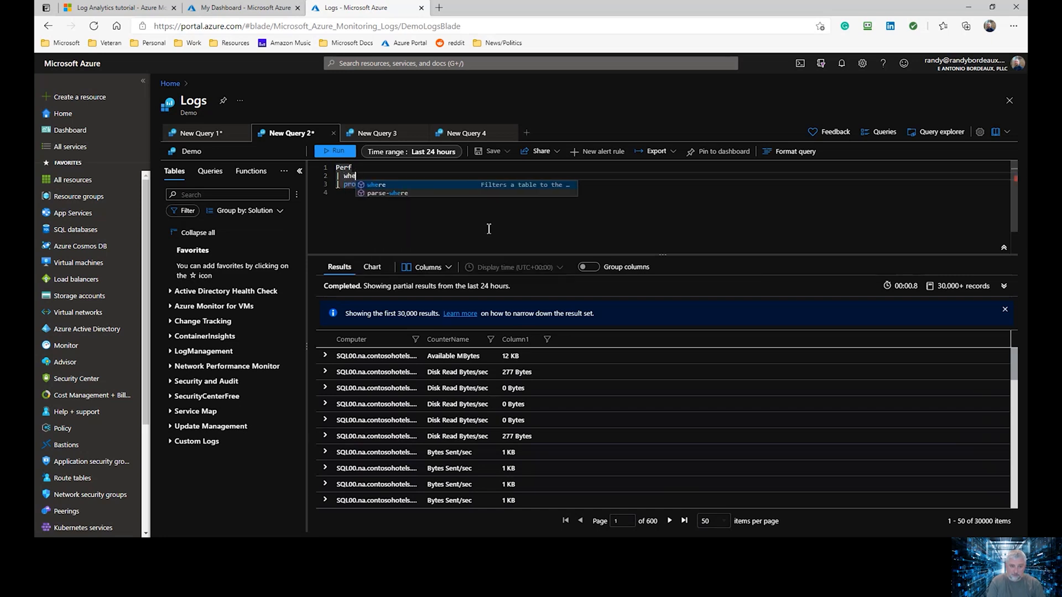
{"action": "type", "text": "re TimeGenerated"}
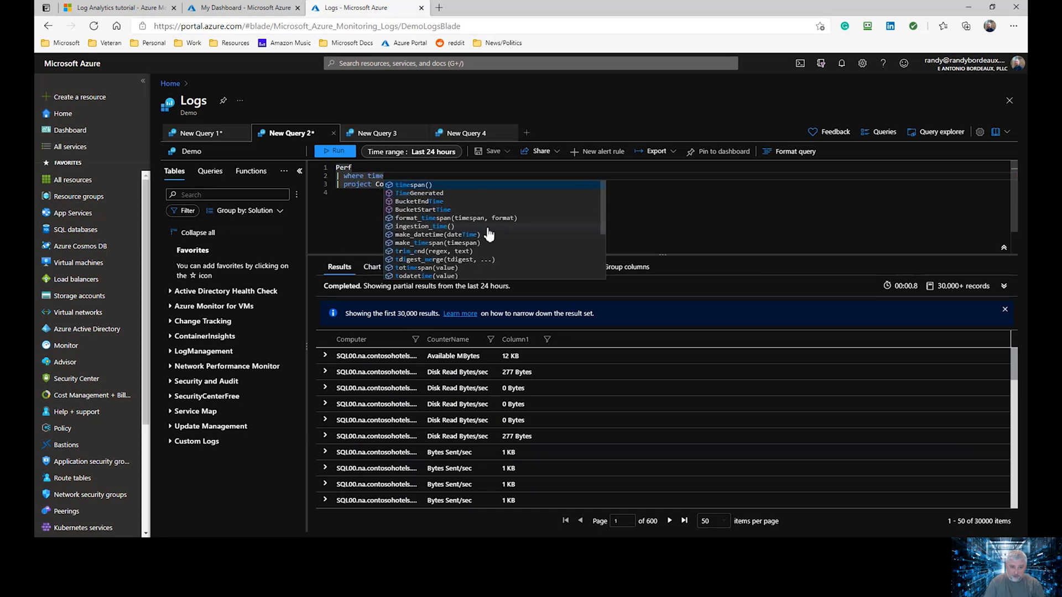
{"action": "key", "text": "Down"}
{"action": "key", "text": "Down"}
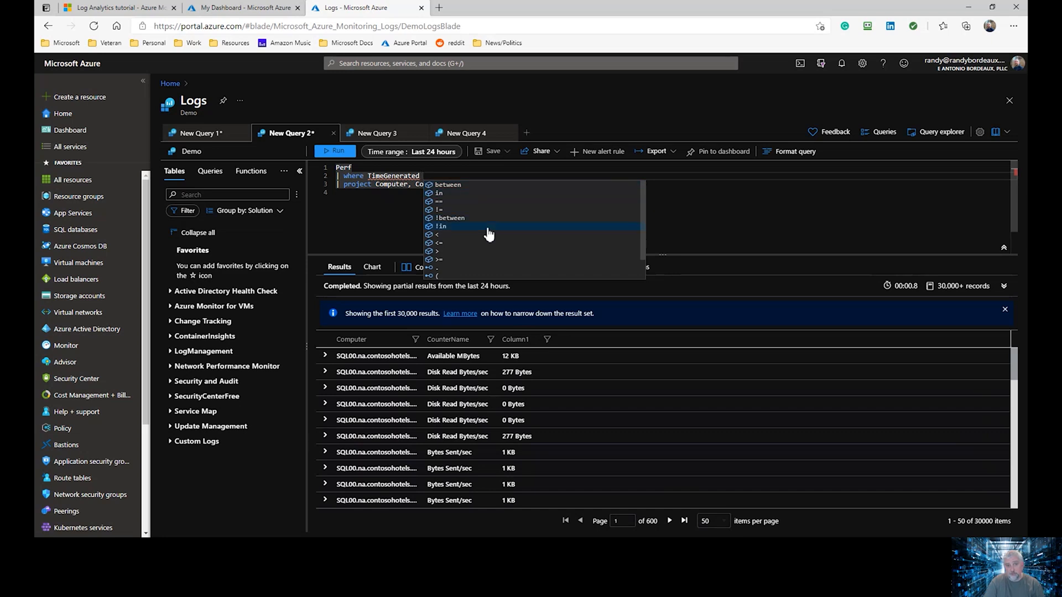
{"action": "type", "text": ">= a"}
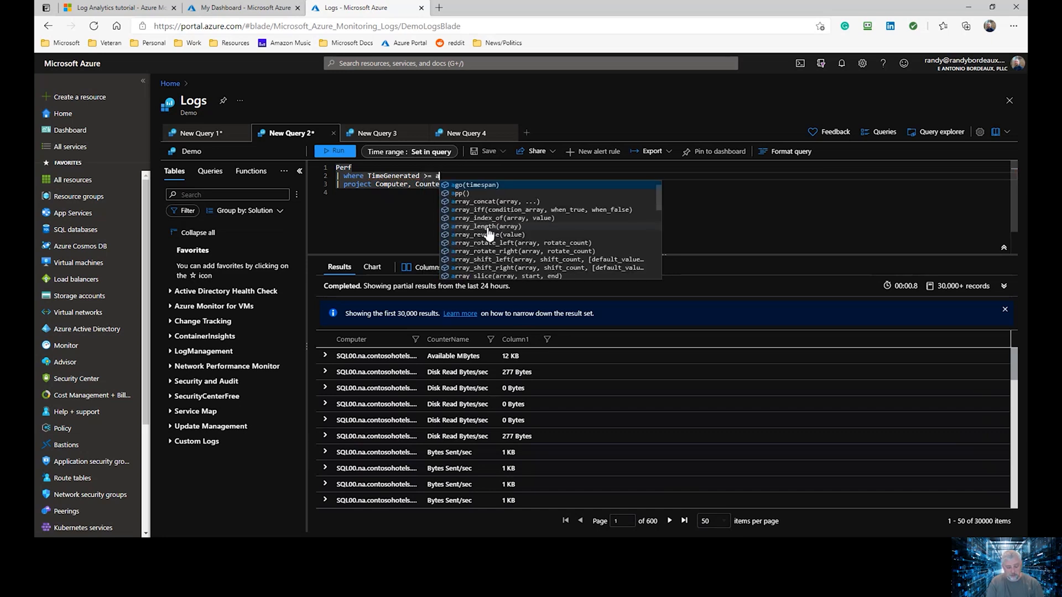
{"action": "type", "text": "go("}
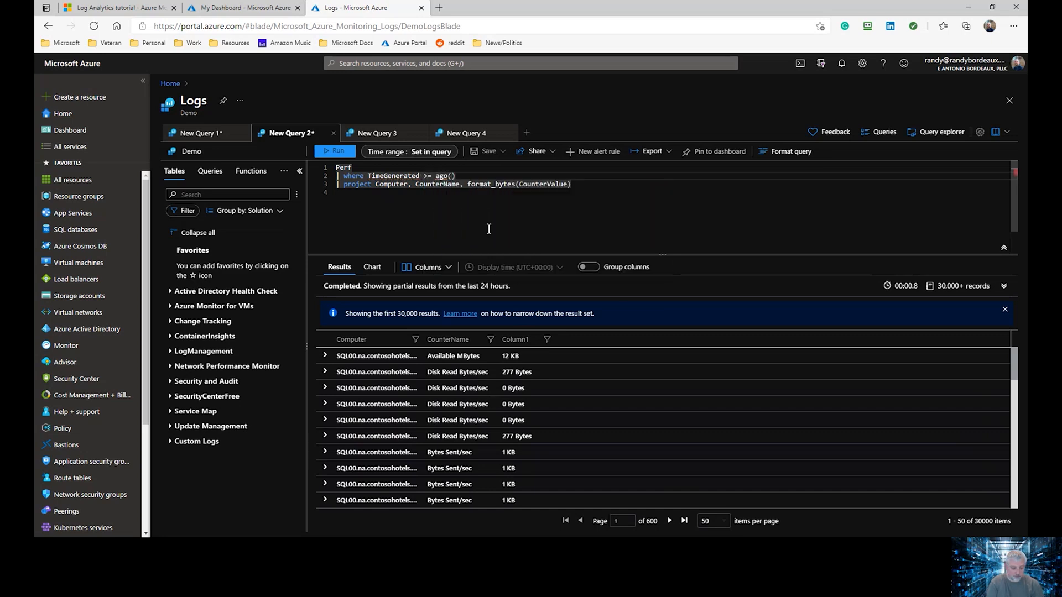
{"action": "type", "text": "30m"}
{"action": "key", "text": "shift+Return"}
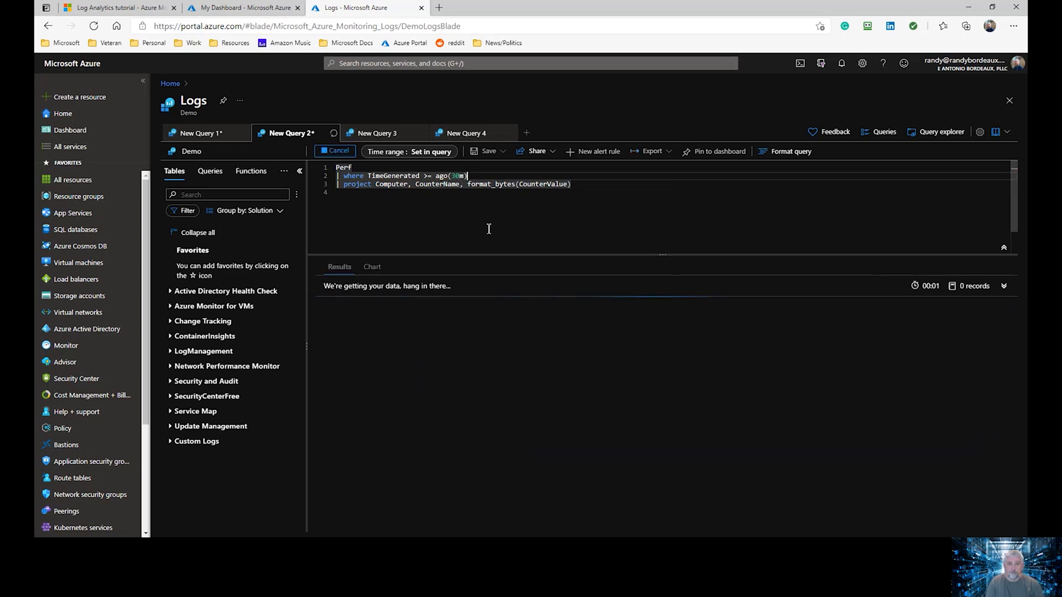
Begin a second filter line "| where CounterName ==" between the time filter and the project line
{"action": "key", "text": "Return"}
{"action": "type", "text": "| where CounterName"}
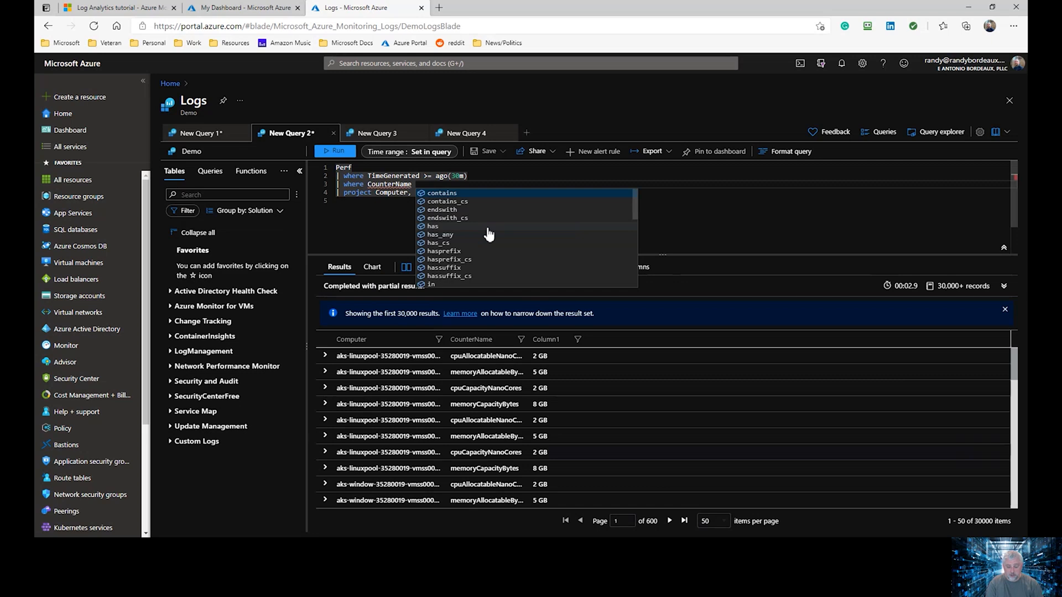
{"action": "left_click", "coordinate": [488, 235]}
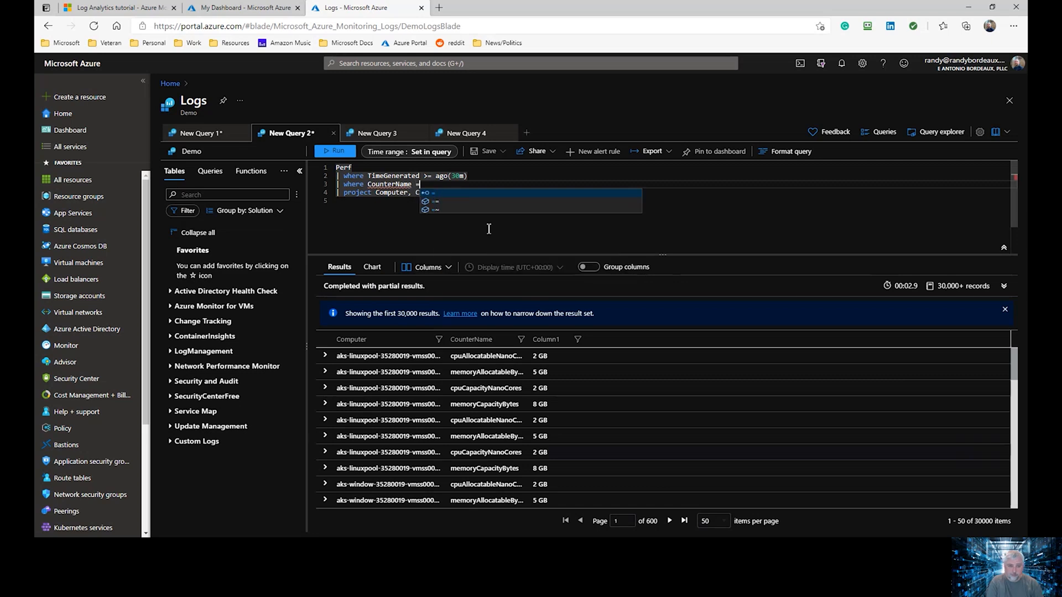
{"action": "type", "text": "=="}
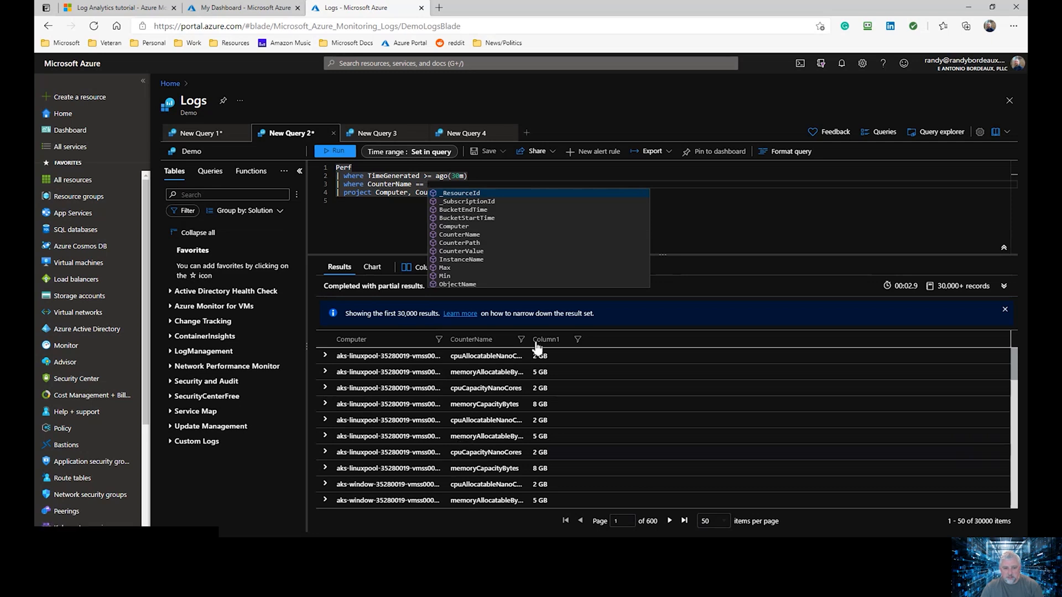
Widen the CounterName column in the results, look through the counter names and copy memoryLimitBytes
{"action": "left_click_drag", "start_coordinate": [532, 340], "coordinate": [596, 341]}
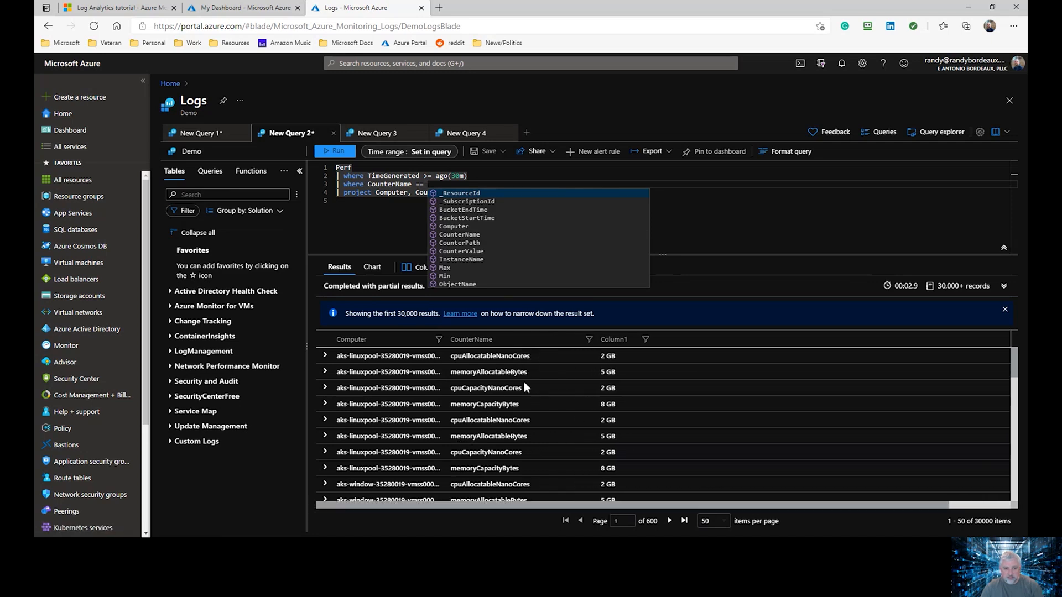
{"action": "scroll", "coordinate": [513, 393], "scroll_direction": "down", "scroll_amount": 2}
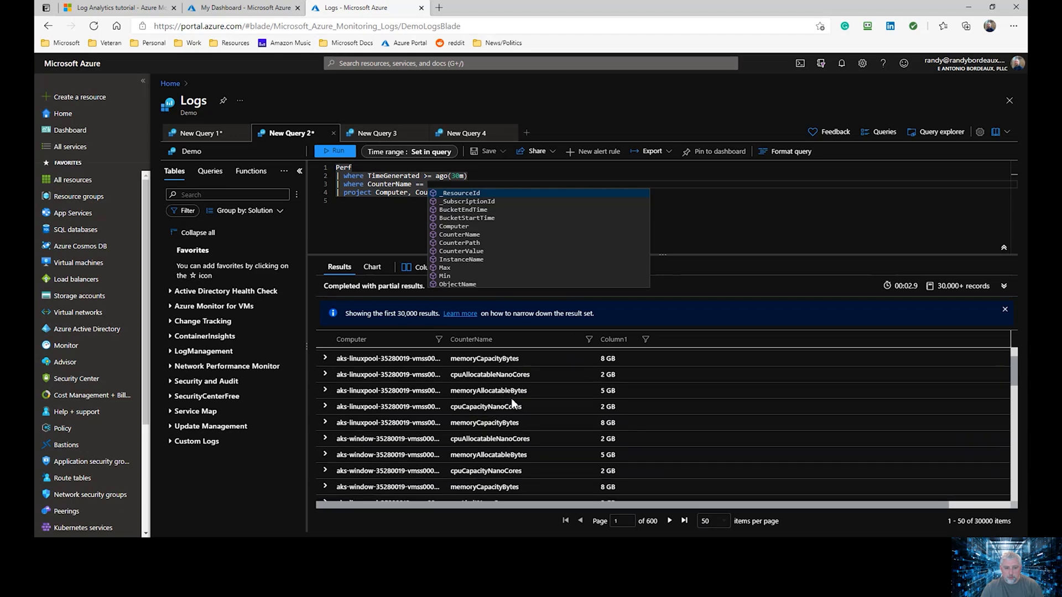
{"action": "scroll", "coordinate": [525, 466], "scroll_direction": "down", "scroll_amount": 1}
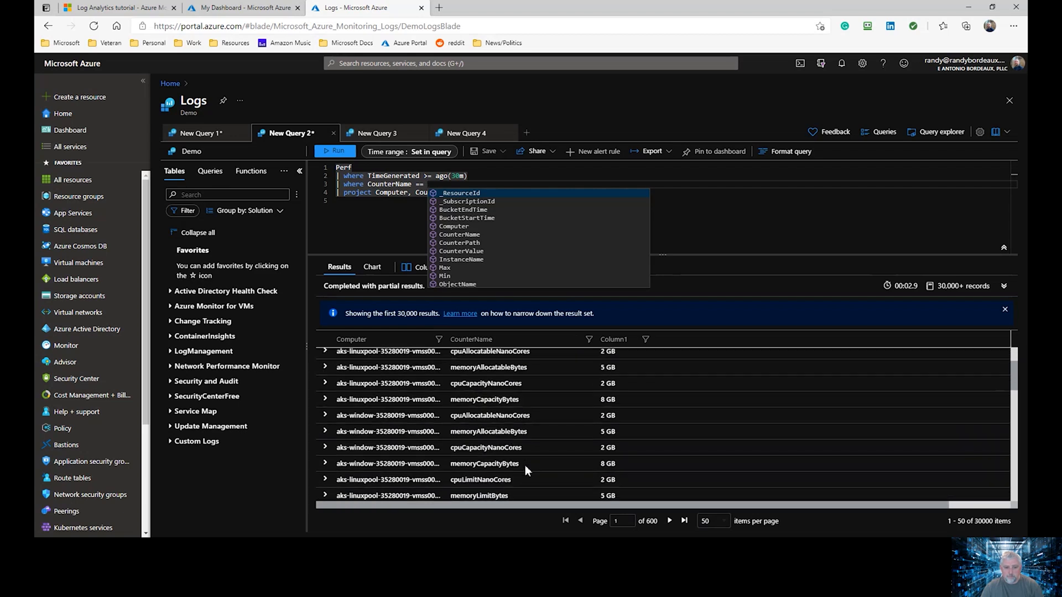
{"action": "scroll", "coordinate": [526, 466], "scroll_direction": "down", "scroll_amount": 4}
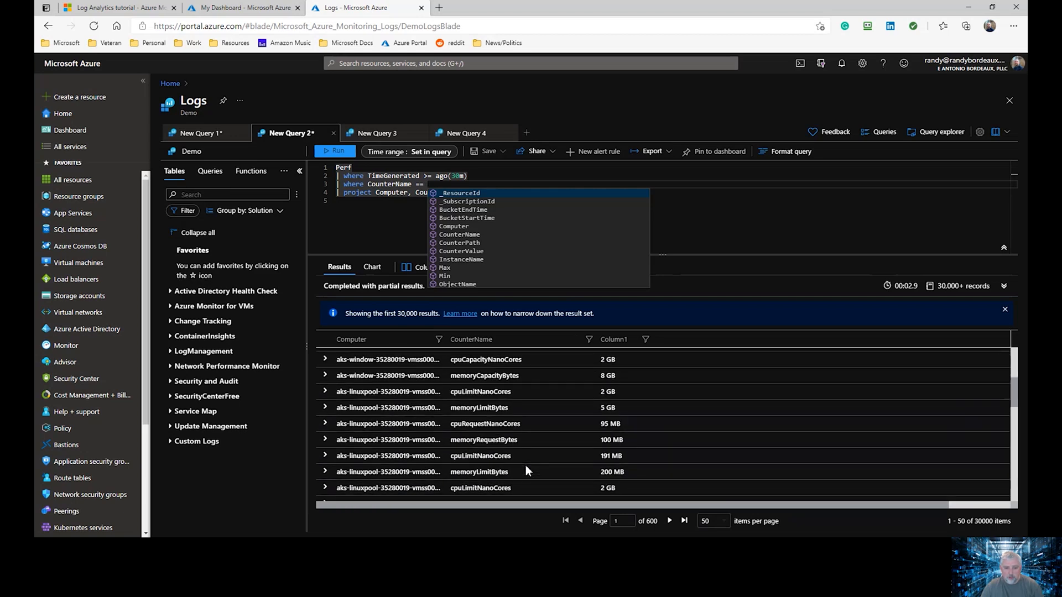
{"action": "scroll", "coordinate": [525, 470], "scroll_direction": "down", "scroll_amount": 2}
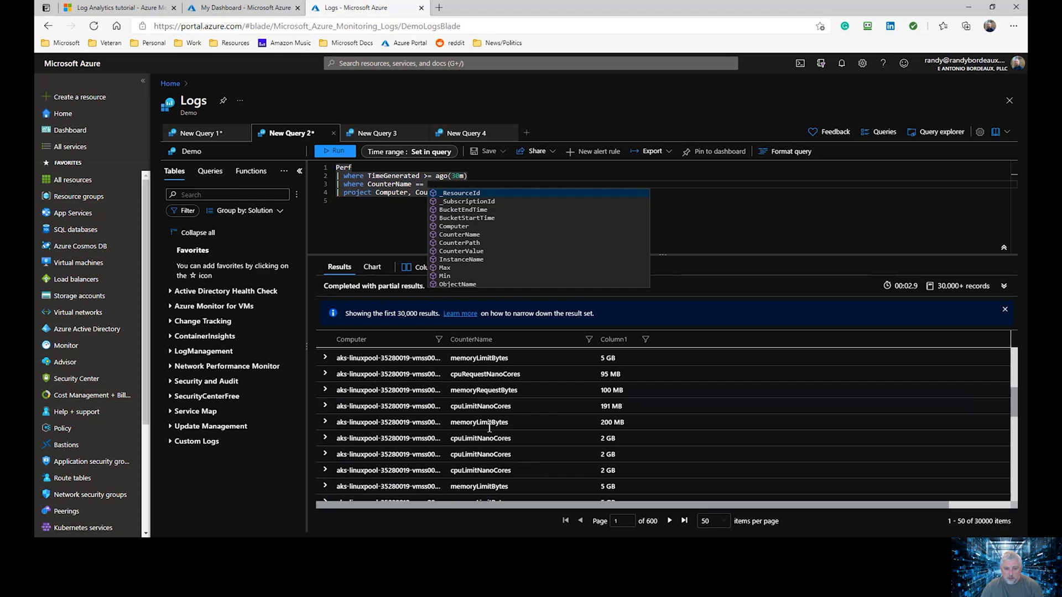
{"action": "scroll", "coordinate": [498, 434], "scroll_direction": "down", "scroll_amount": 3}
{"action": "scroll", "coordinate": [516, 444], "scroll_direction": "down", "scroll_amount": 6}
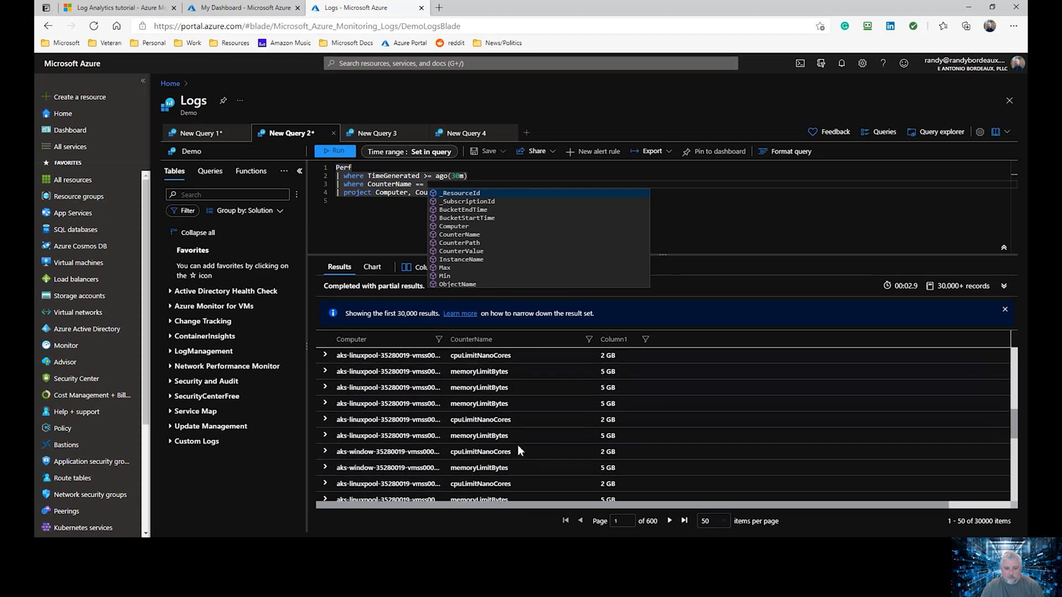
{"action": "scroll", "coordinate": [518, 444], "scroll_direction": "down", "scroll_amount": 4}
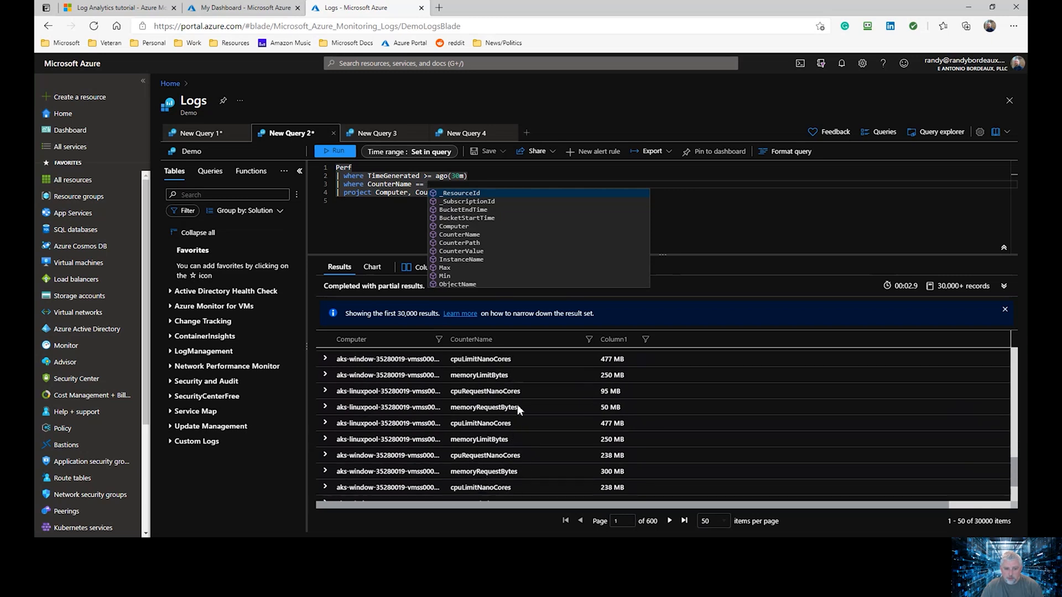
{"action": "left_click_drag", "start_coordinate": [508, 376], "coordinate": [445, 373]}
{"action": "key", "text": "ctrl+c"}
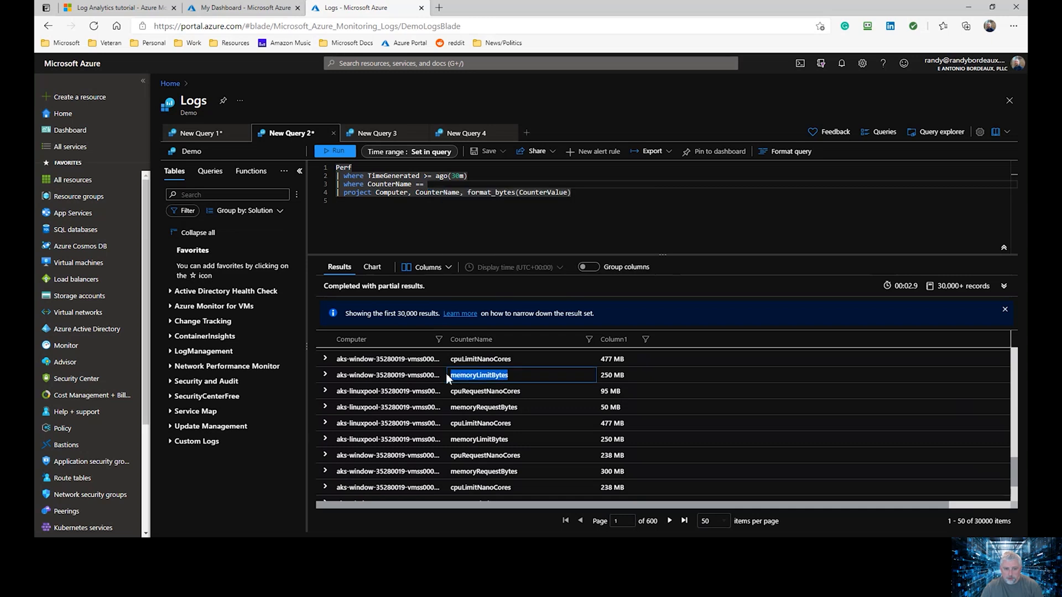
Complete the CounterName filter with the copied memoryLimitBytes value enclosed in single quotes
{"action": "left_click", "coordinate": [451, 183]}
{"action": "type", "text": "'"}
{"action": "key", "text": "ctrl+v"}
{"action": "type", "text": "'"}
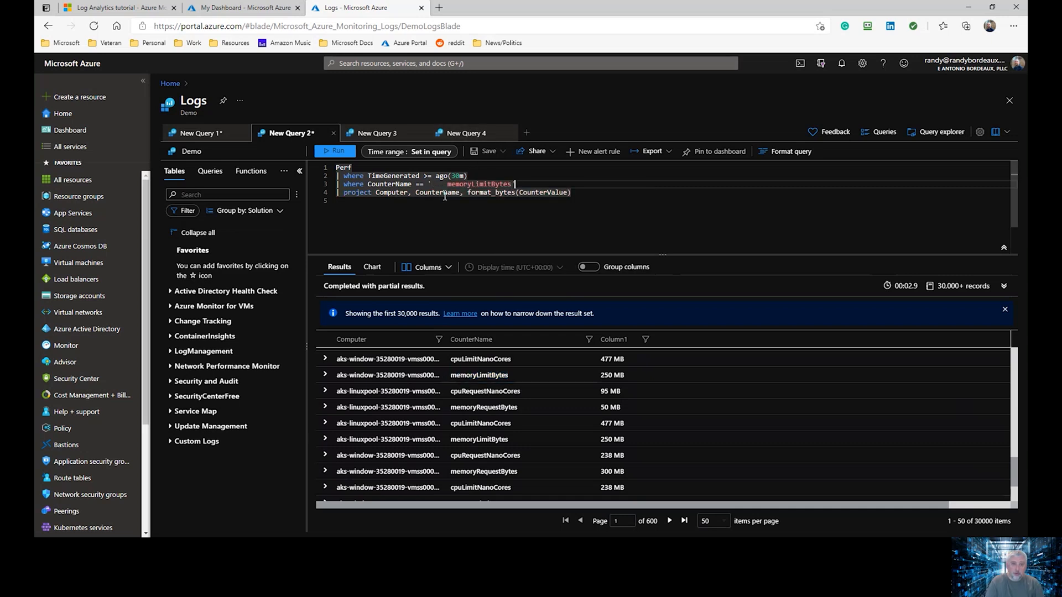
Remove the extra spaces before memoryLimitBytes inside the CounterName filter's quotes and run the query
{"action": "key", "text": "Left"}
{"action": "key", "text": "Left"}
{"action": "key", "text": "Left"}
{"action": "key", "text": "Left"}
{"action": "key", "text": "Left"}
{"action": "key", "text": "Left"}
{"action": "key", "text": "Left"}
{"action": "key", "text": "Left"}
{"action": "key", "text": "Left"}
{"action": "key", "text": "Left"}
{"action": "key", "text": "Left"}
{"action": "key", "text": "Left"}
{"action": "key", "text": "Left"}
{"action": "key", "text": "Left"}
{"action": "key", "text": "Left"}
{"action": "key", "text": "Left"}
{"action": "key", "text": "Left"}
{"action": "key", "text": "Left"}
{"action": "key", "text": "Left"}
{"action": "key", "text": "Left"}
{"action": "key", "text": "Right"}
{"action": "key", "text": "Delete"}
{"action": "key", "text": "Delete"}
{"action": "key", "text": "Delete"}
{"action": "key", "text": "shift+Return"}
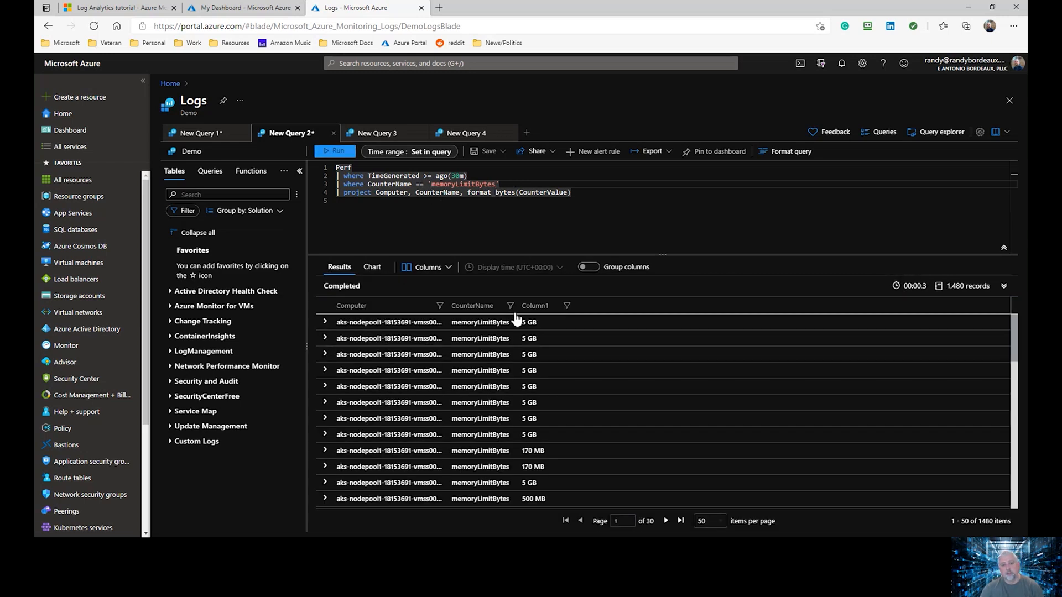
Widen the CounterName and Computer columns and look through the memory limit values listed for each computer
{"action": "left_click_drag", "start_coordinate": [516, 305], "coordinate": [543, 305]}
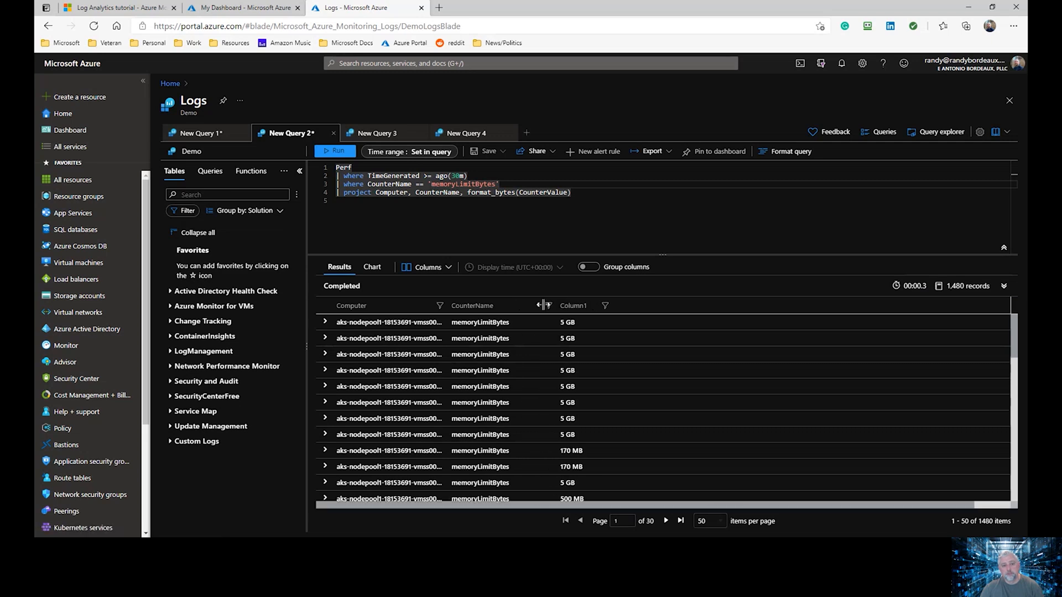
{"action": "left_click", "coordinate": [440, 306]}
{"action": "left_click_drag", "start_coordinate": [449, 304], "coordinate": [477, 305]}
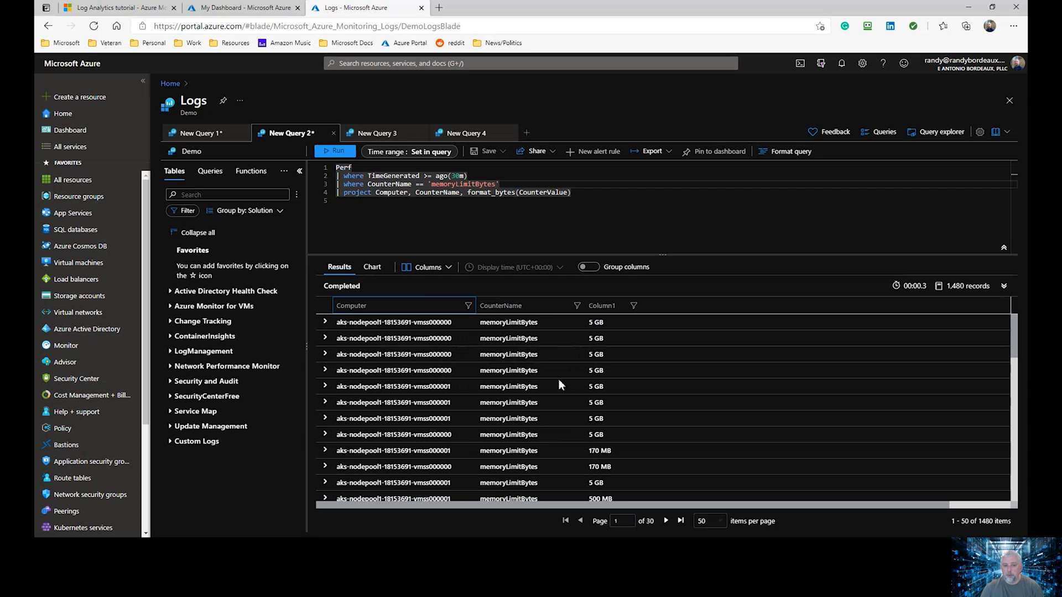
{"action": "scroll", "coordinate": [559, 379], "scroll_direction": "down", "scroll_amount": 3}
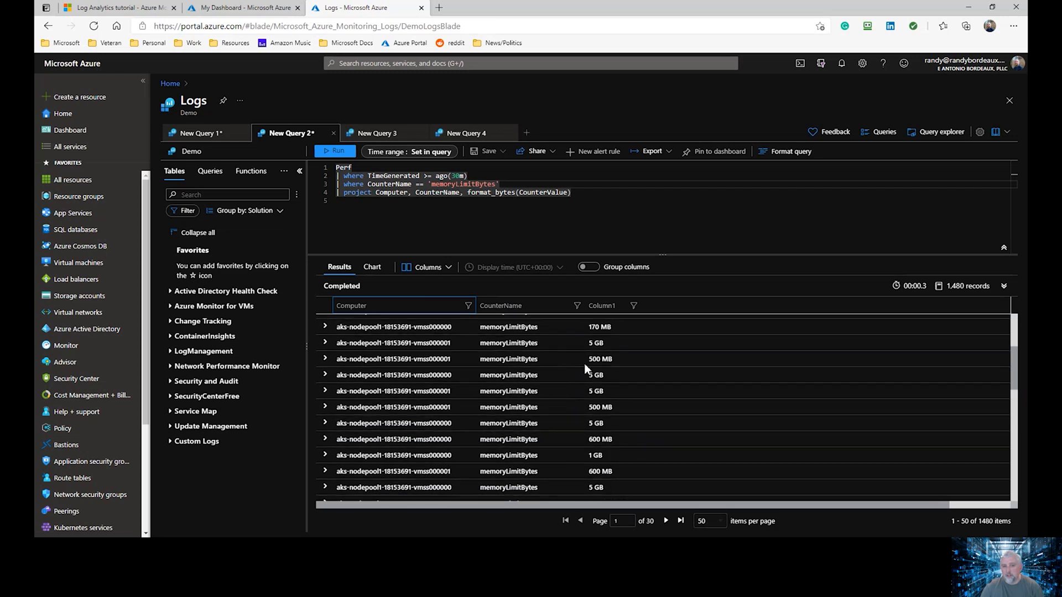
{"action": "scroll", "coordinate": [605, 416], "scroll_direction": "up", "scroll_amount": 3}
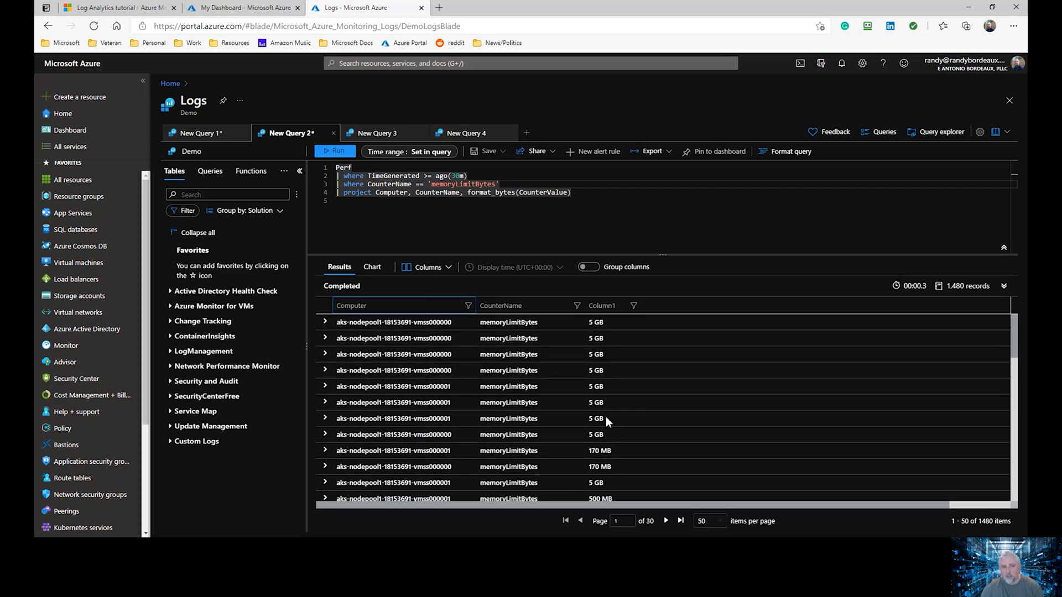
{"action": "scroll", "coordinate": [606, 419], "scroll_direction": "down", "scroll_amount": 2}
{"action": "scroll", "coordinate": [607, 417], "scroll_direction": "down", "scroll_amount": 3}
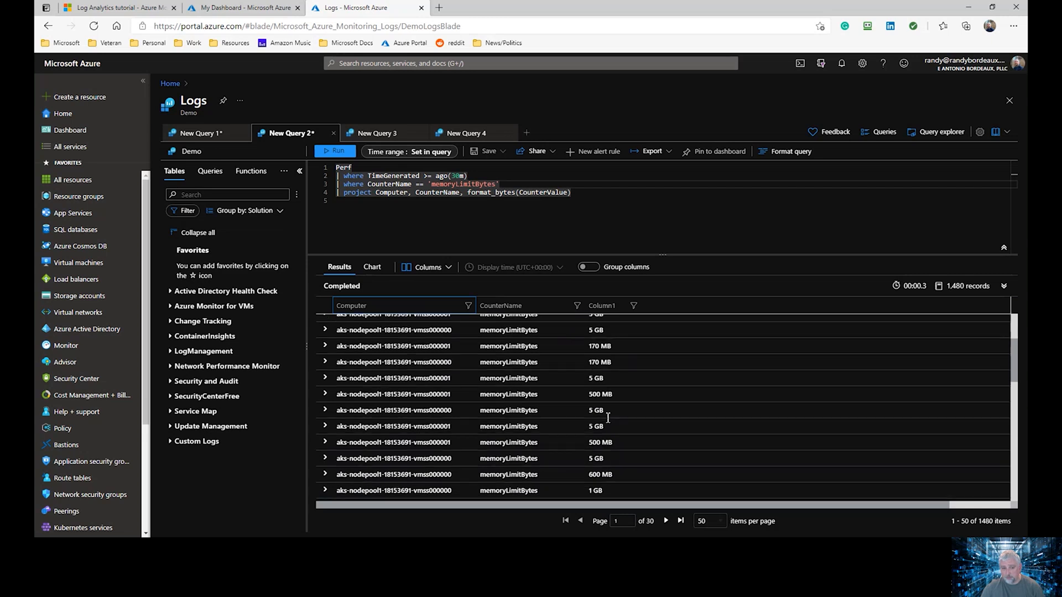
{"action": "scroll", "coordinate": [585, 441], "scroll_direction": "down", "scroll_amount": 3}
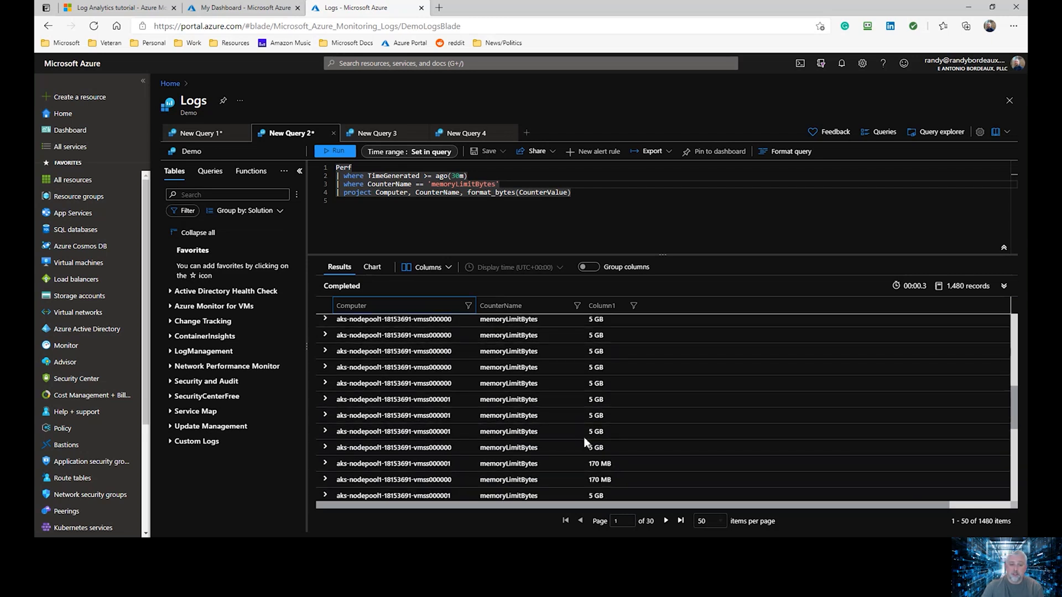
{"action": "scroll", "coordinate": [585, 440], "scroll_direction": "down", "scroll_amount": 2}
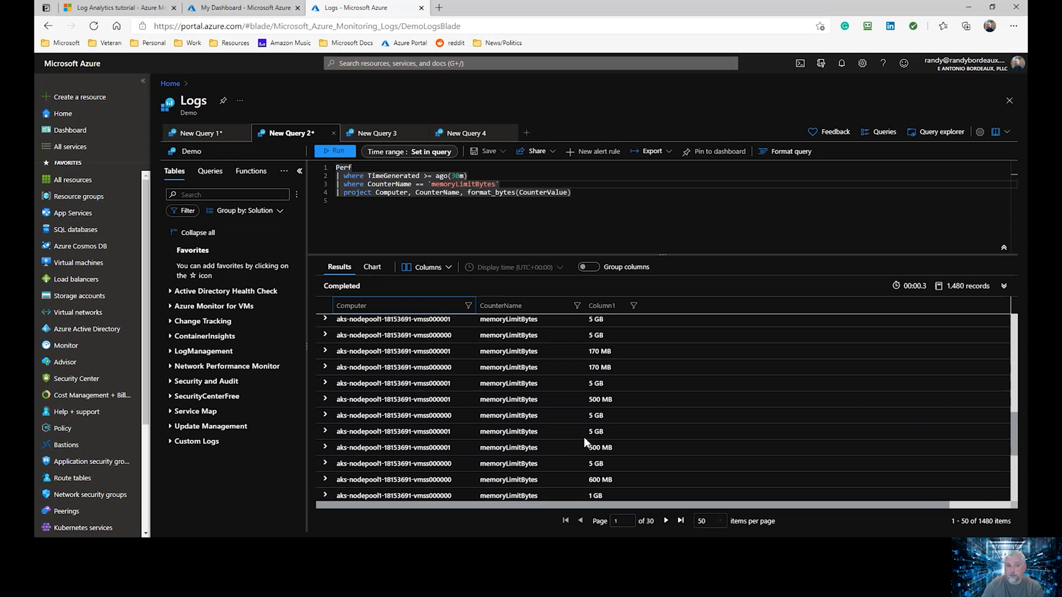
Replace the project operator with distinct for Computer, CounterName and format_bytes(CounterValue), and run the query
{"action": "left_click", "coordinate": [597, 193]}
{"action": "key", "text": "Return"}
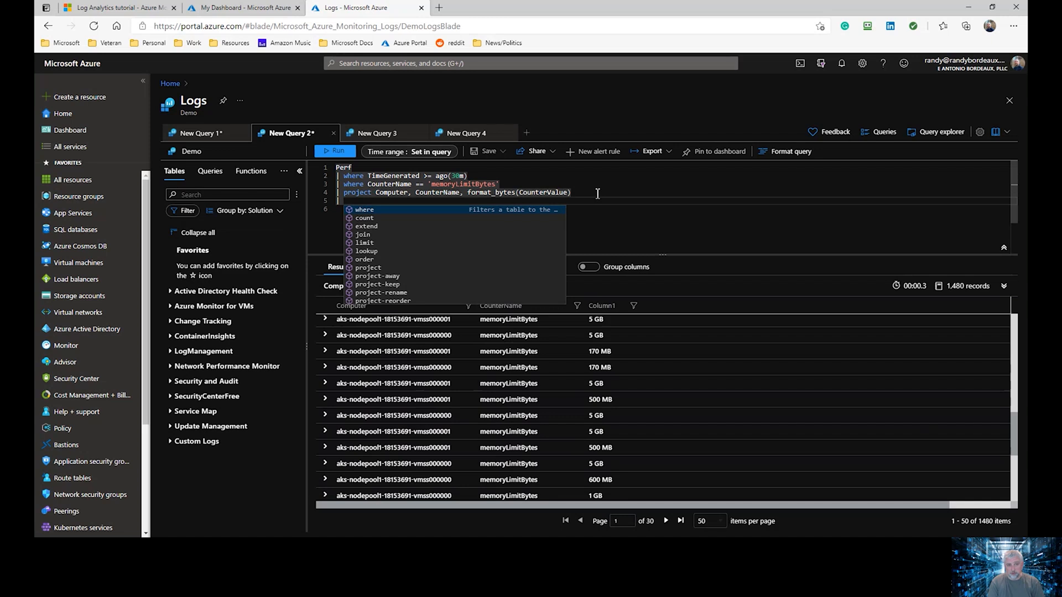
{"action": "key", "text": "Escape"}
{"action": "key", "text": "Up"}
{"action": "key", "text": "Right"}
{"action": "key", "text": "Right"}
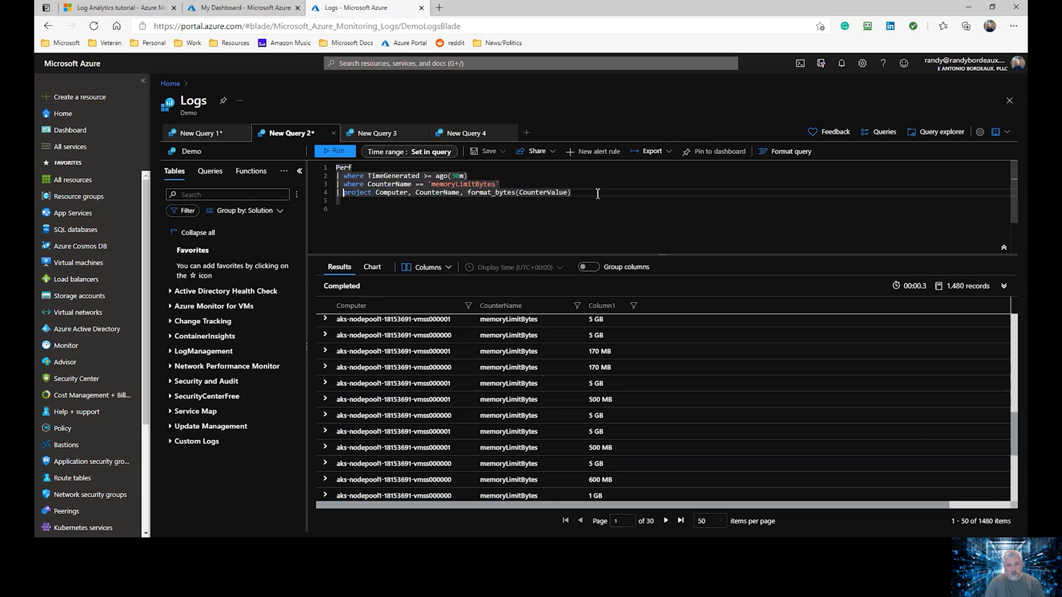
{"action": "key", "text": "shift+Right"}
{"action": "key", "text": "shift+Right"}
{"action": "key", "text": "shift+Right"}
{"action": "key", "text": "shift+Right"}
{"action": "key", "text": "shift+Right"}
{"action": "key", "text": "shift+Right"}
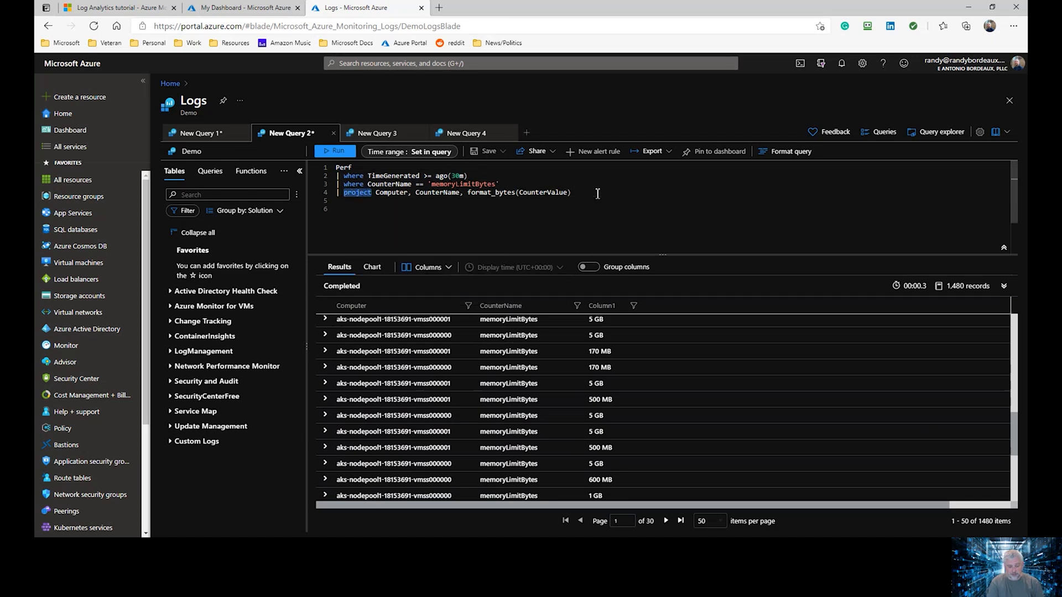
{"action": "type", "text": "Dis"}
{"action": "key", "text": "Tab"}
{"action": "key", "text": "shift+Return"}
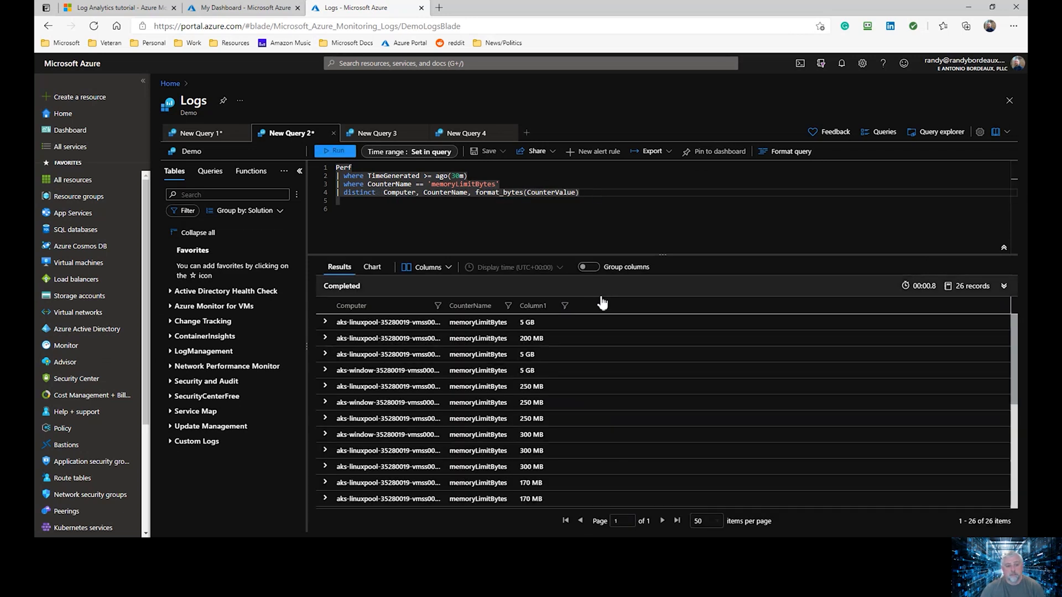
Widen the Computer column to show full names and look through the distinct records
{"action": "double_click", "coordinate": [443, 306]}
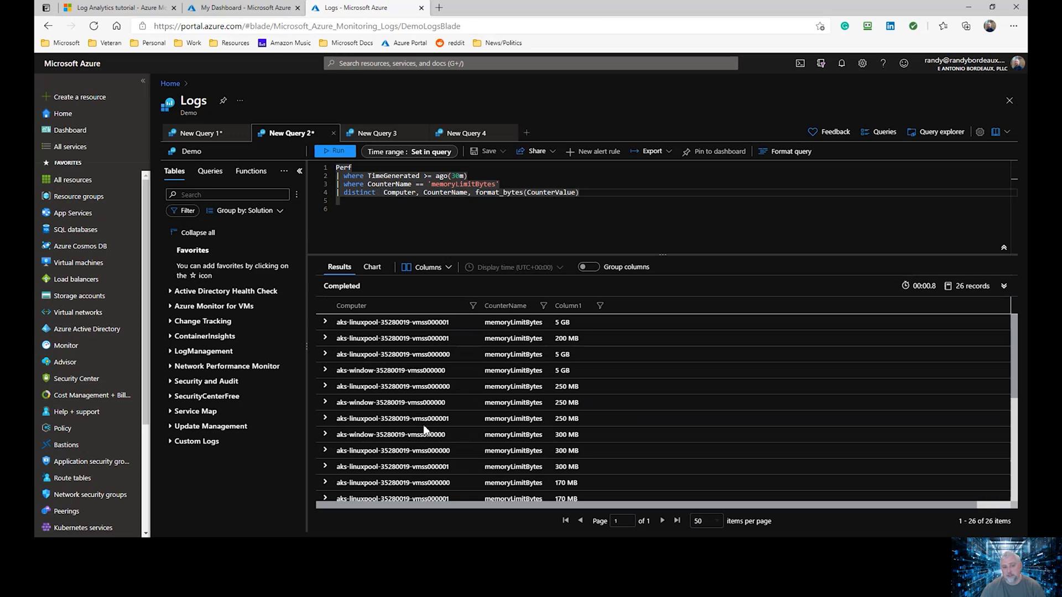
{"action": "scroll", "coordinate": [419, 454], "scroll_direction": "down", "scroll_amount": 5}
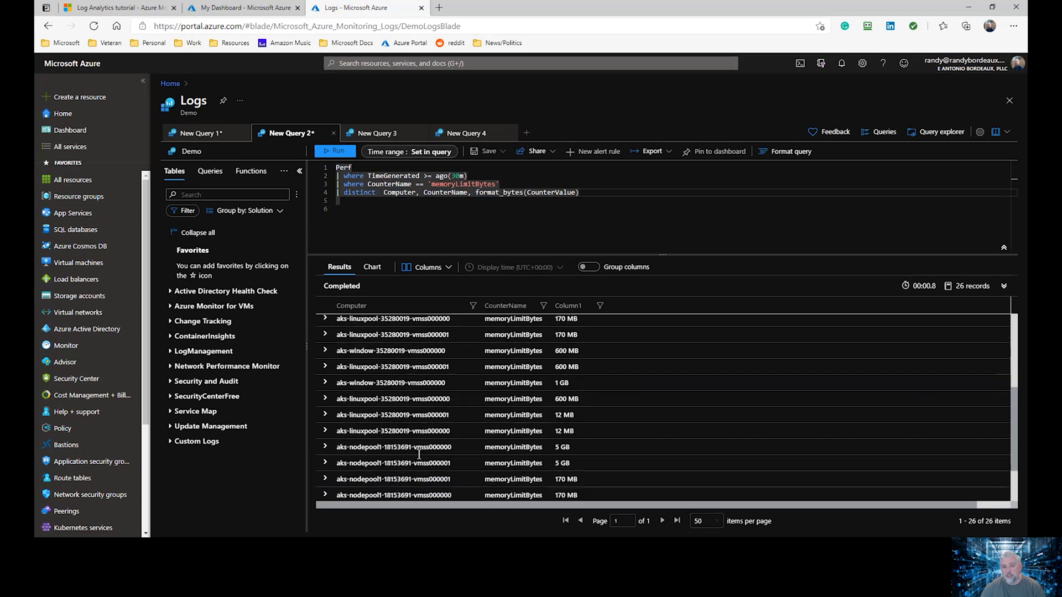
{"action": "scroll", "coordinate": [417, 452], "scroll_direction": "up", "scroll_amount": 5}
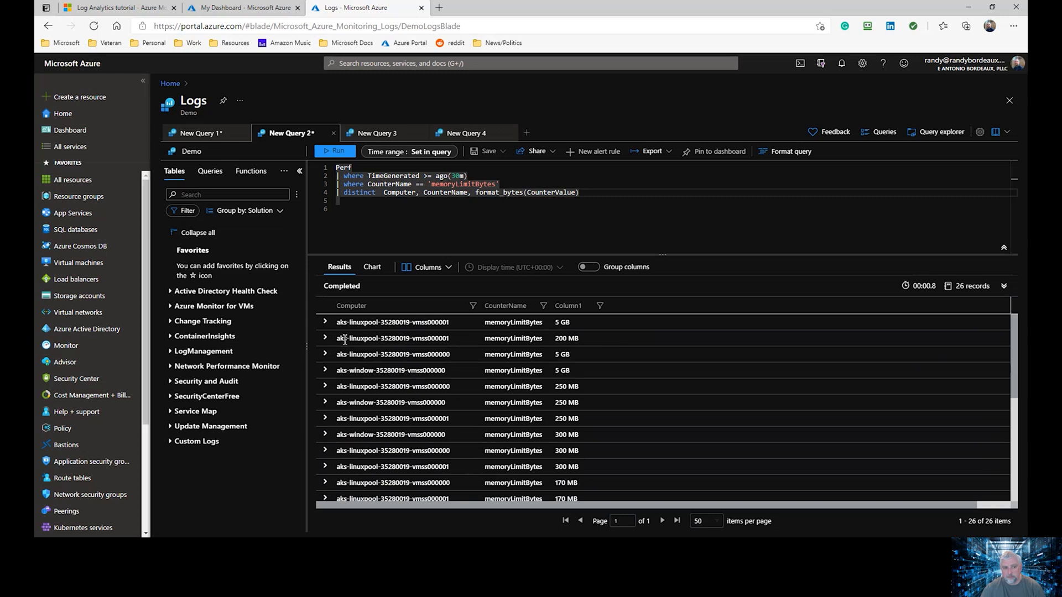
{"action": "left_click", "coordinate": [325, 323]}
{"action": "left_click", "coordinate": [324, 326]}
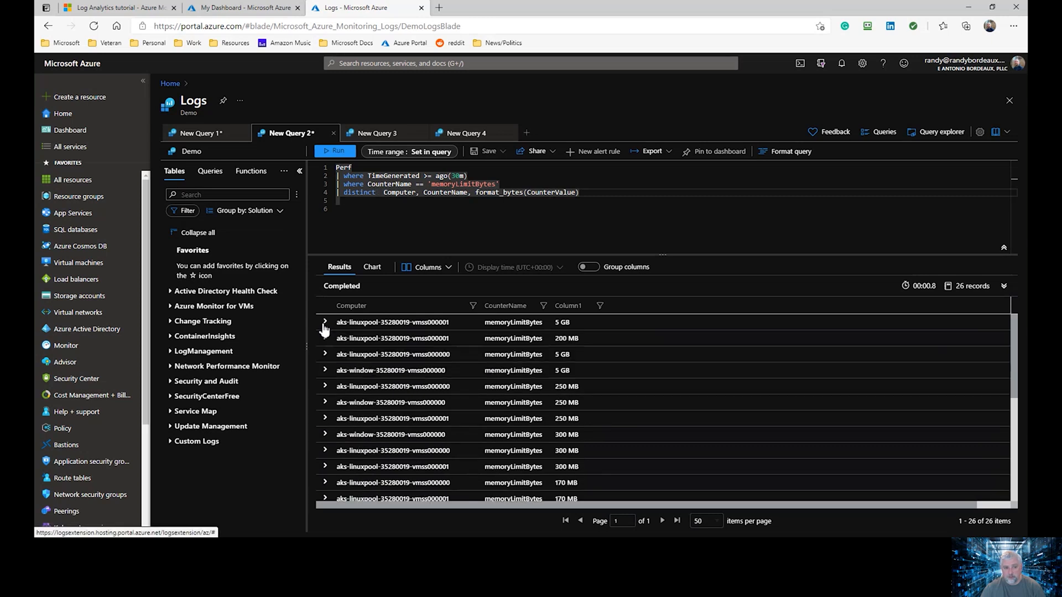
{"action": "left_click", "coordinate": [446, 219]}
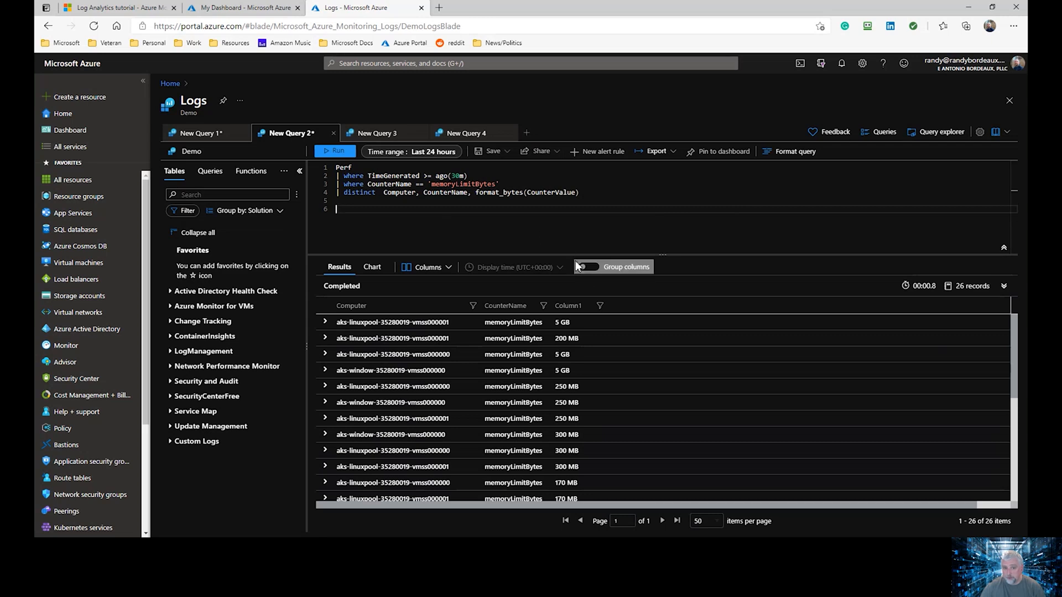
Turn on column grouping, group the results by Computer and leave only the aks-linuxpool-35280019-vmss000000 group expanded
{"action": "left_click", "coordinate": [588, 266]}
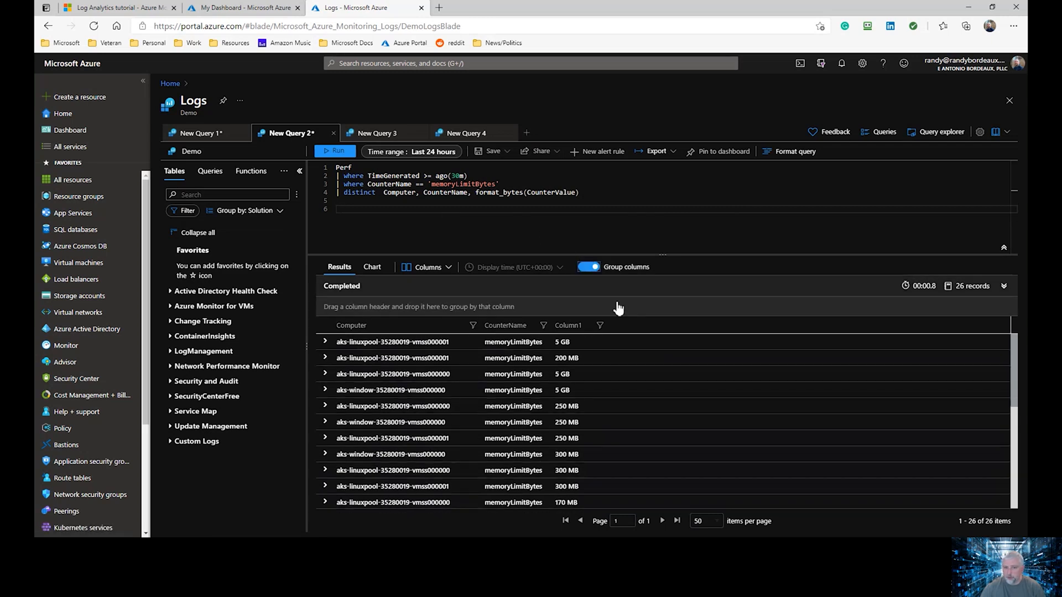
{"action": "left_click_drag", "start_coordinate": [361, 321], "coordinate": [360, 306]}
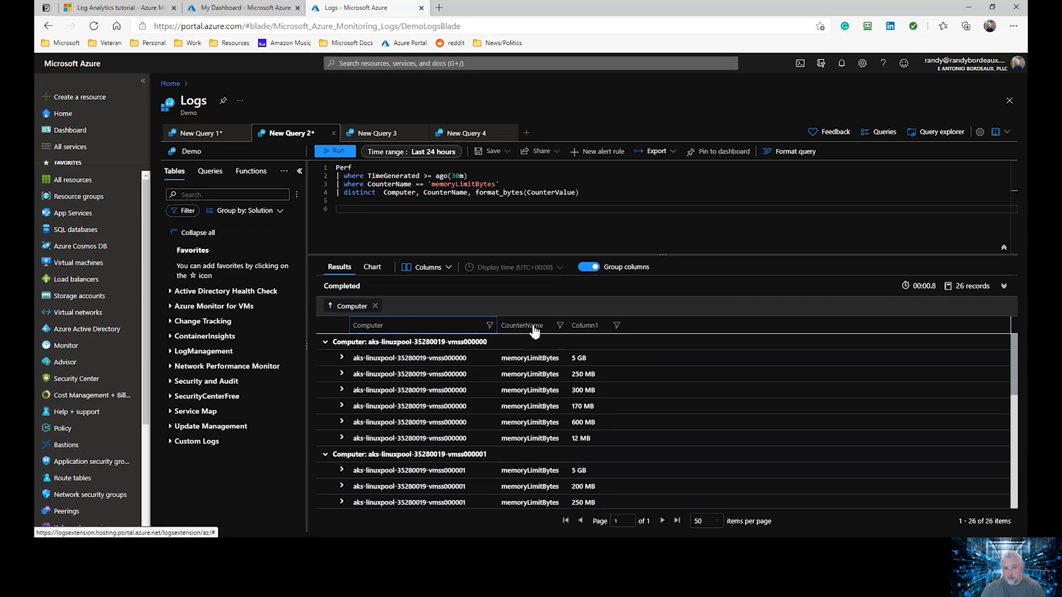
{"action": "left_click", "coordinate": [325, 342]}
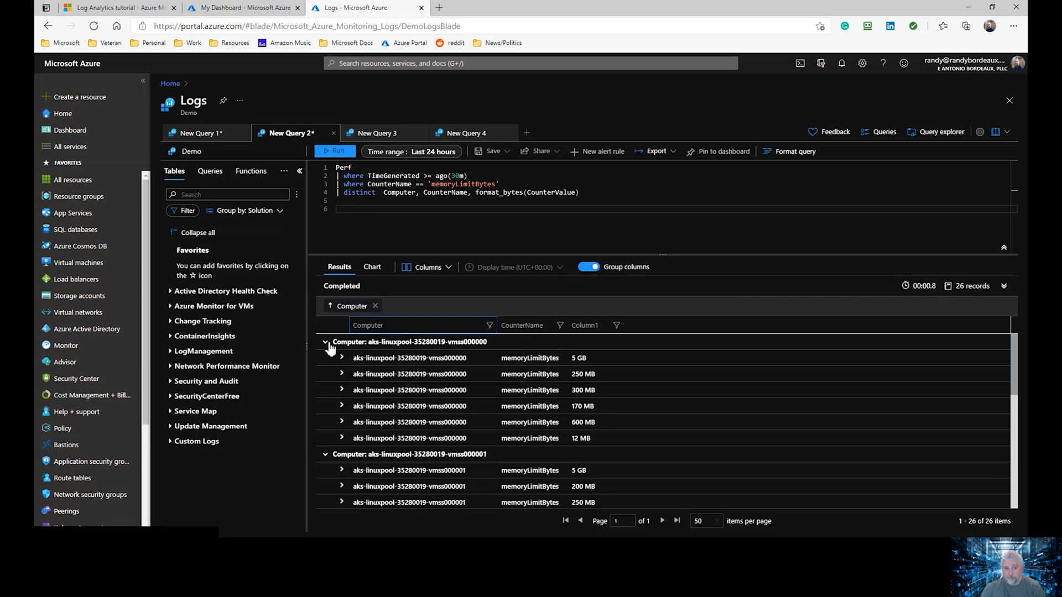
{"action": "left_click", "coordinate": [325, 359]}
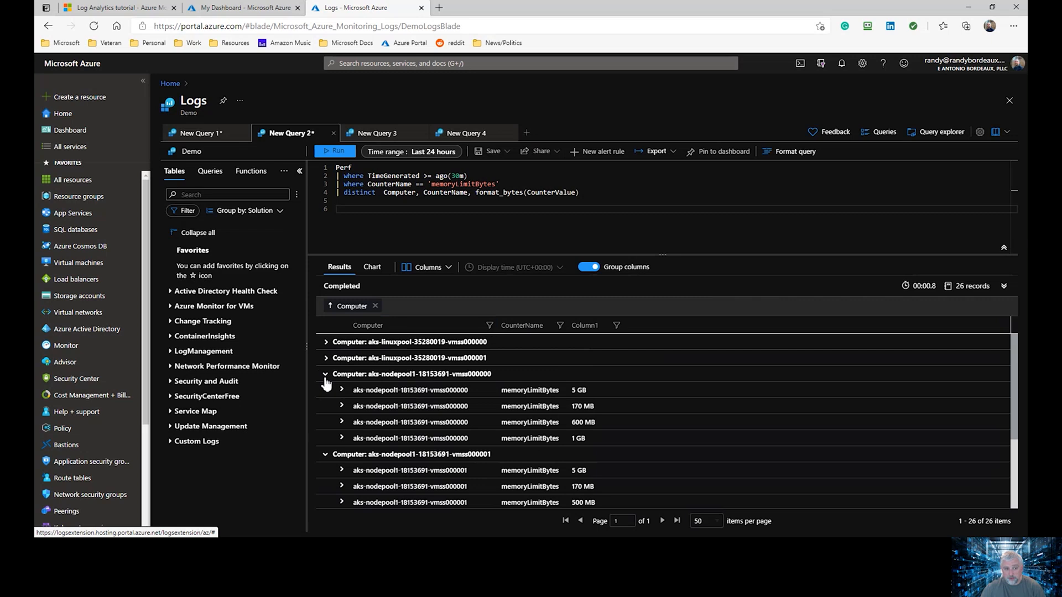
{"action": "left_click", "coordinate": [326, 375]}
{"action": "left_click", "coordinate": [325, 390]}
{"action": "left_click", "coordinate": [326, 406]}
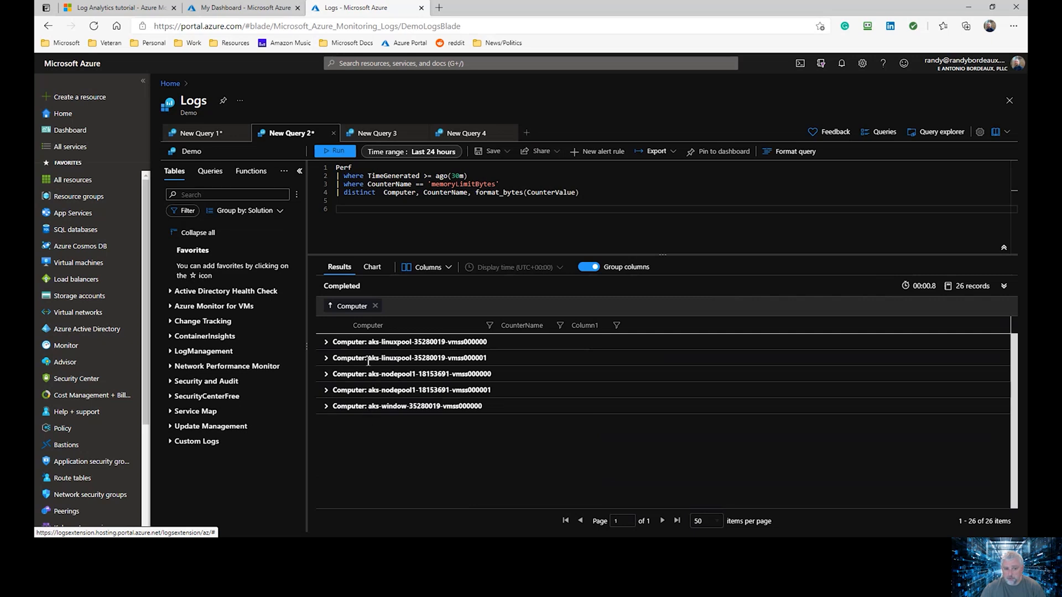
{"action": "left_click", "coordinate": [330, 343]}
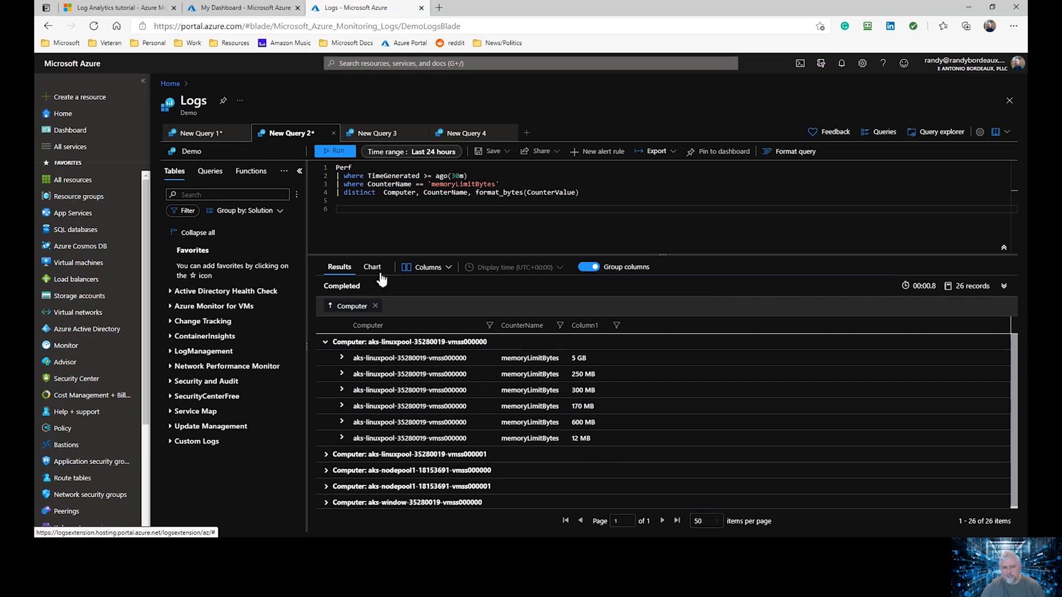
Remove the Computer grouping and try viewing the results as a chart before returning to the table
{"action": "left_click", "coordinate": [376, 307]}
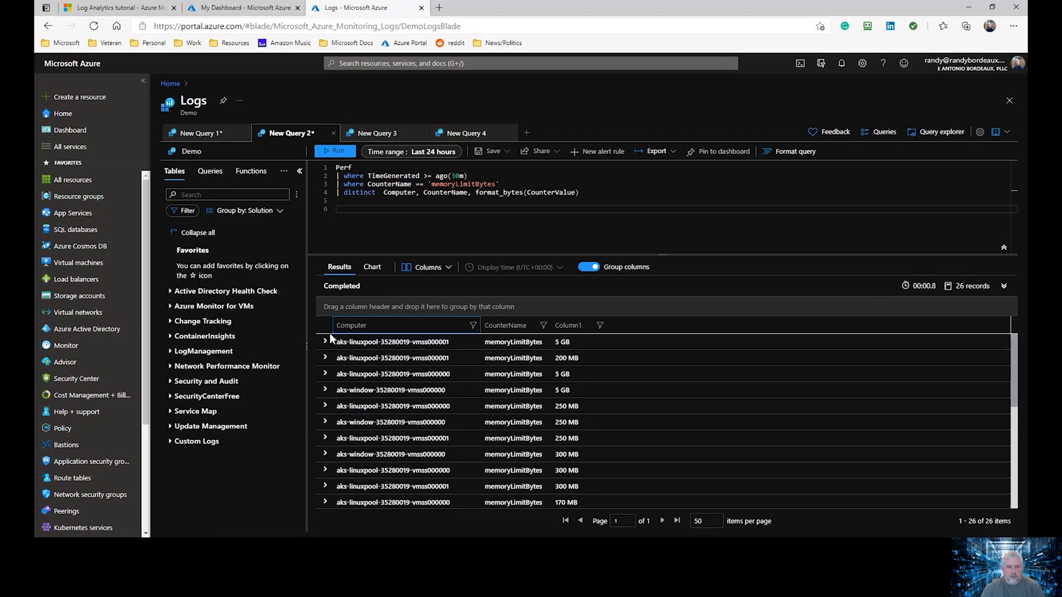
{"action": "left_click", "coordinate": [372, 268]}
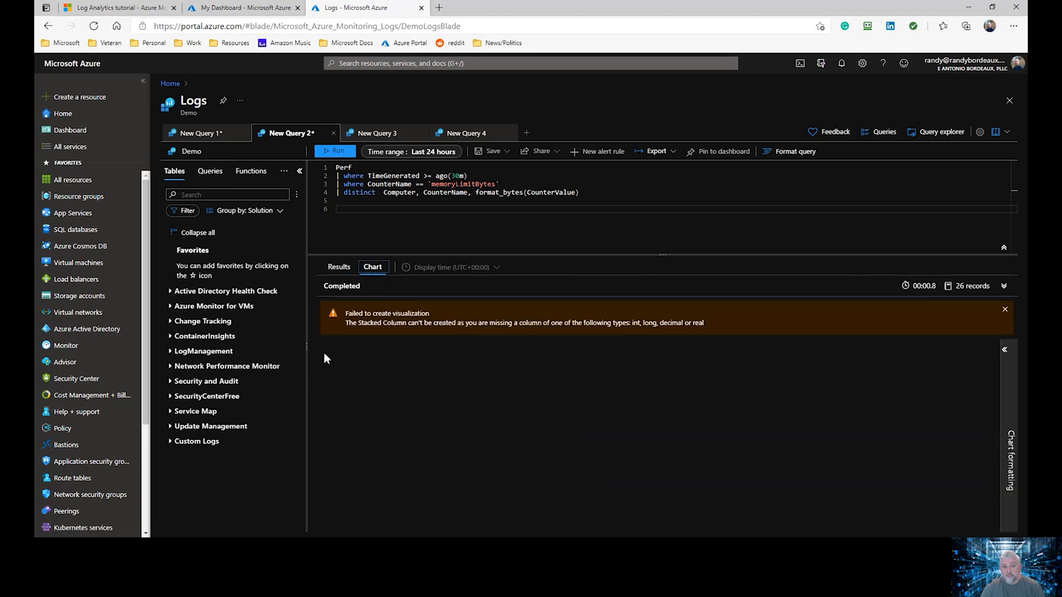
{"action": "left_click", "coordinate": [339, 267]}
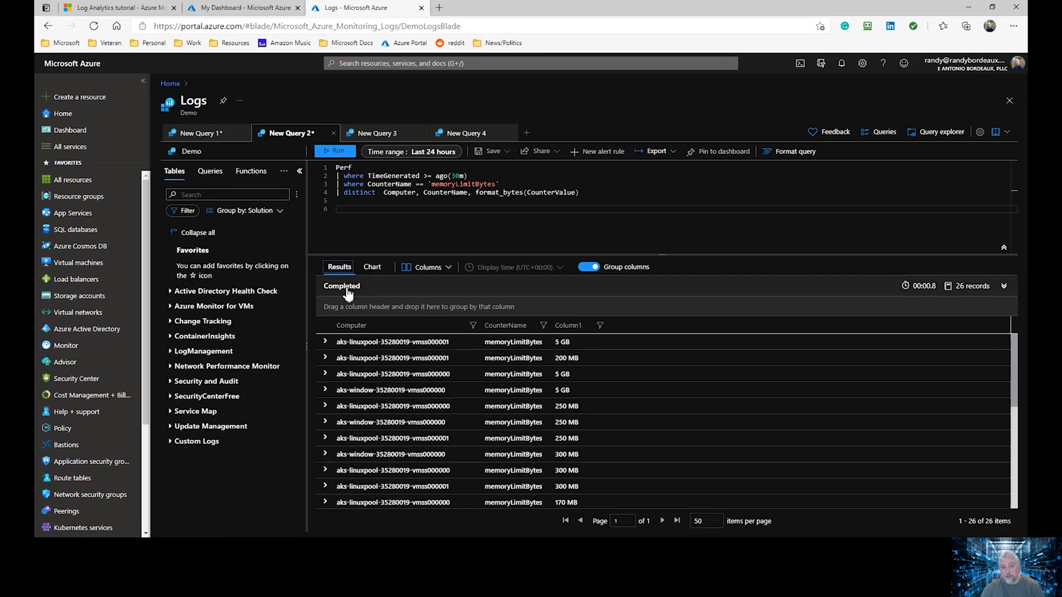
Check the export options available for the Perf query and close them without exporting
{"action": "left_click", "coordinate": [365, 201]}
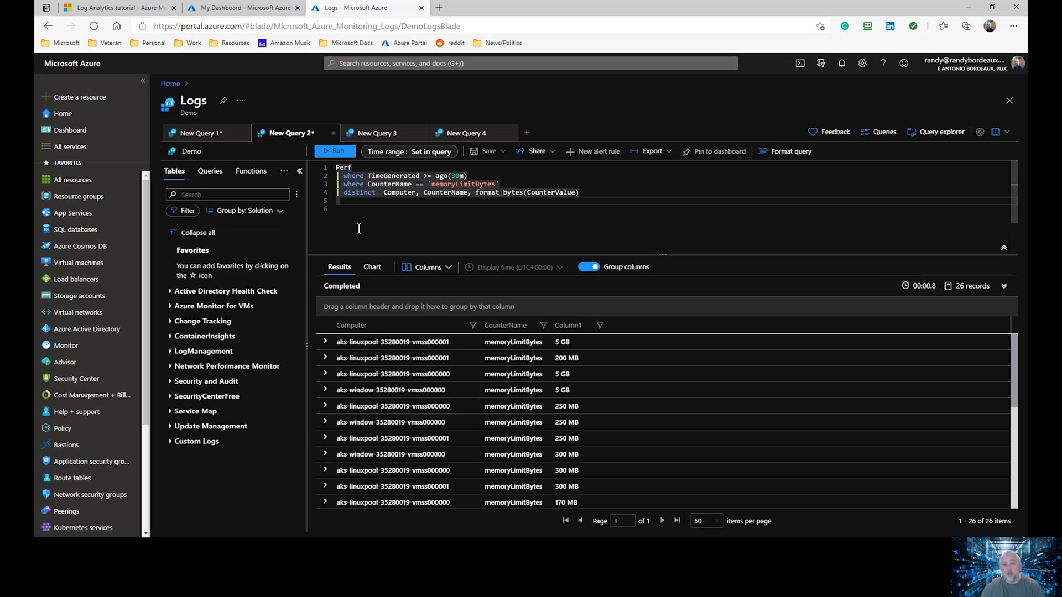
{"action": "left_click", "coordinate": [652, 151]}
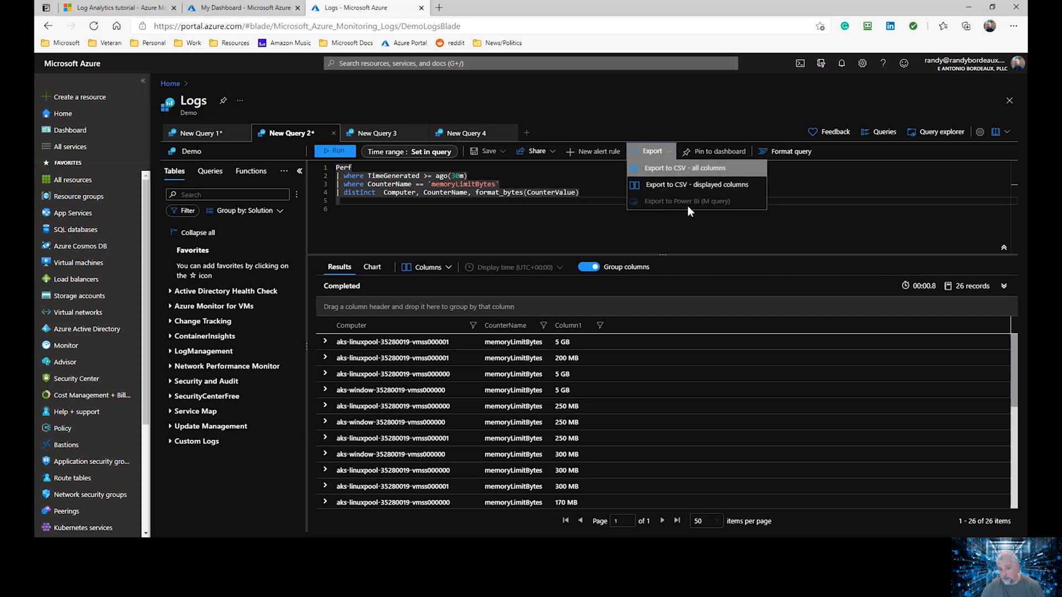
{"action": "left_click", "coordinate": [615, 217]}
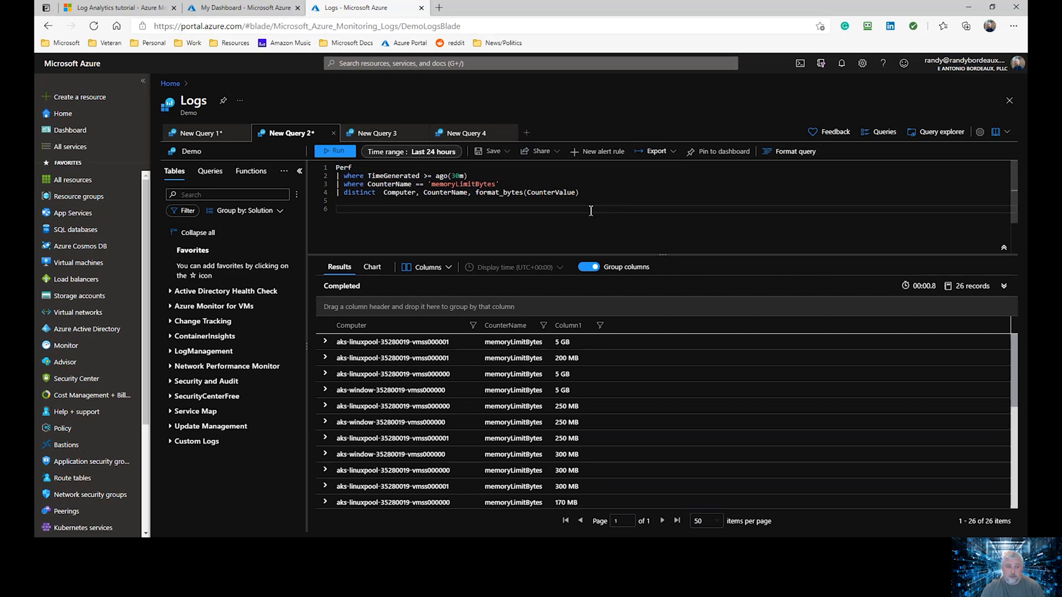
In New Query 4, group the tables by Resource Type and expand Network Security Groups
{"action": "left_click", "coordinate": [376, 136]}
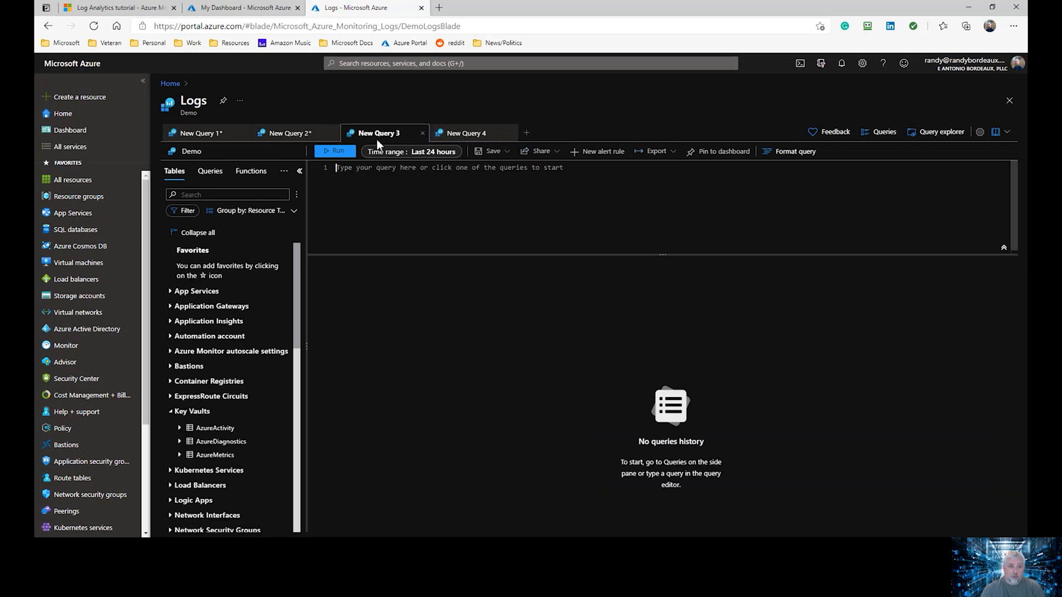
{"action": "left_click", "coordinate": [489, 138]}
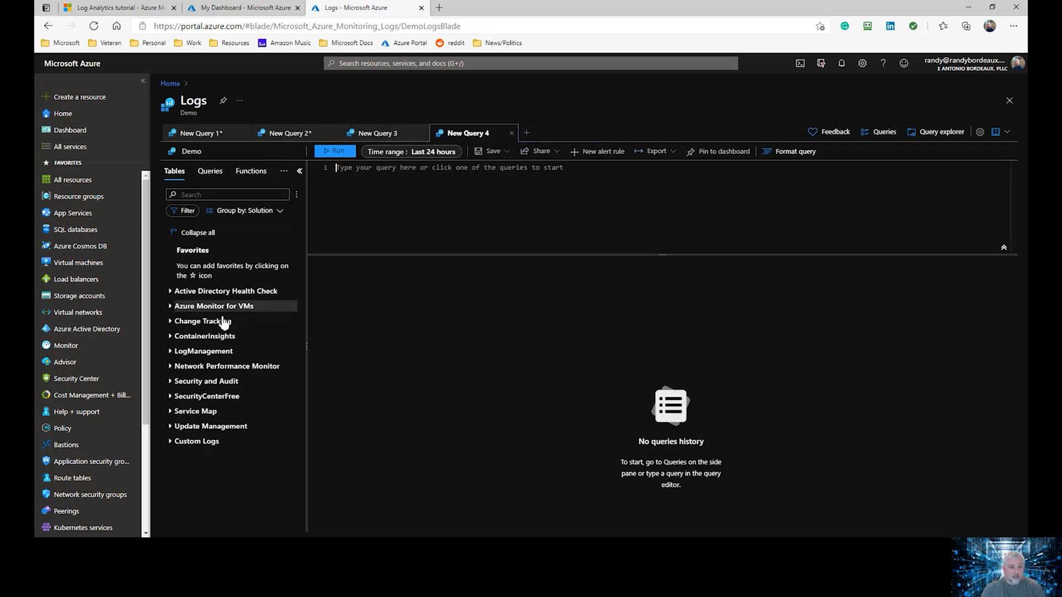
{"action": "left_click", "coordinate": [277, 212]}
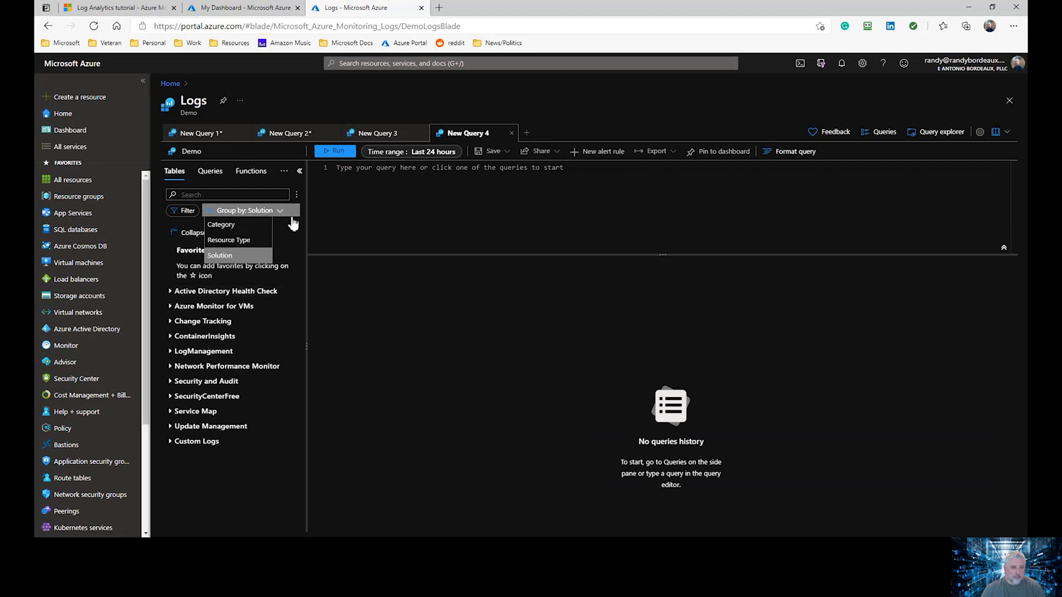
{"action": "left_click", "coordinate": [267, 241]}
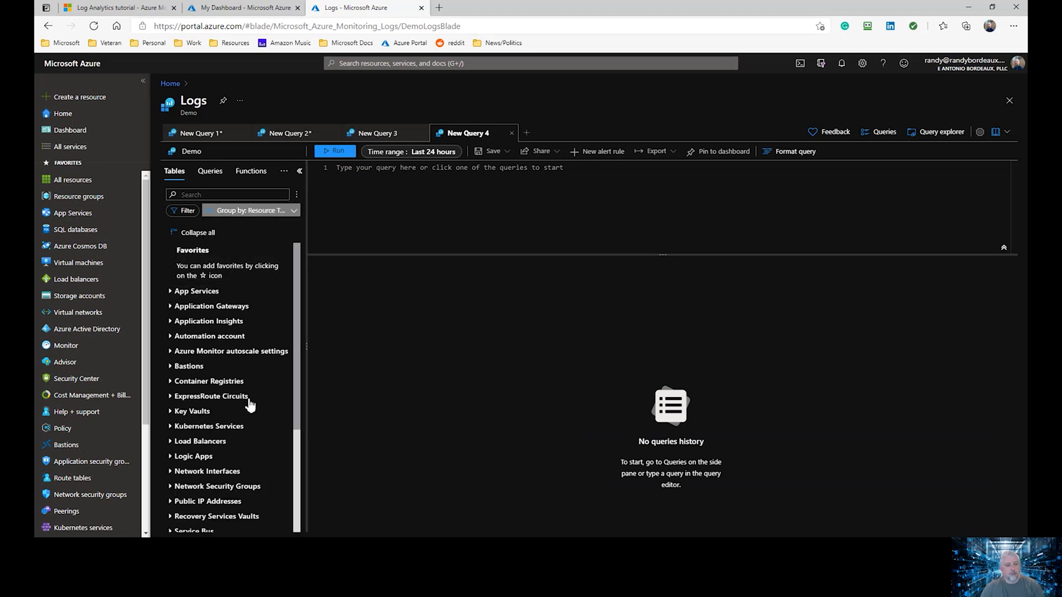
{"action": "scroll", "coordinate": [249, 443], "scroll_direction": "down", "scroll_amount": 3}
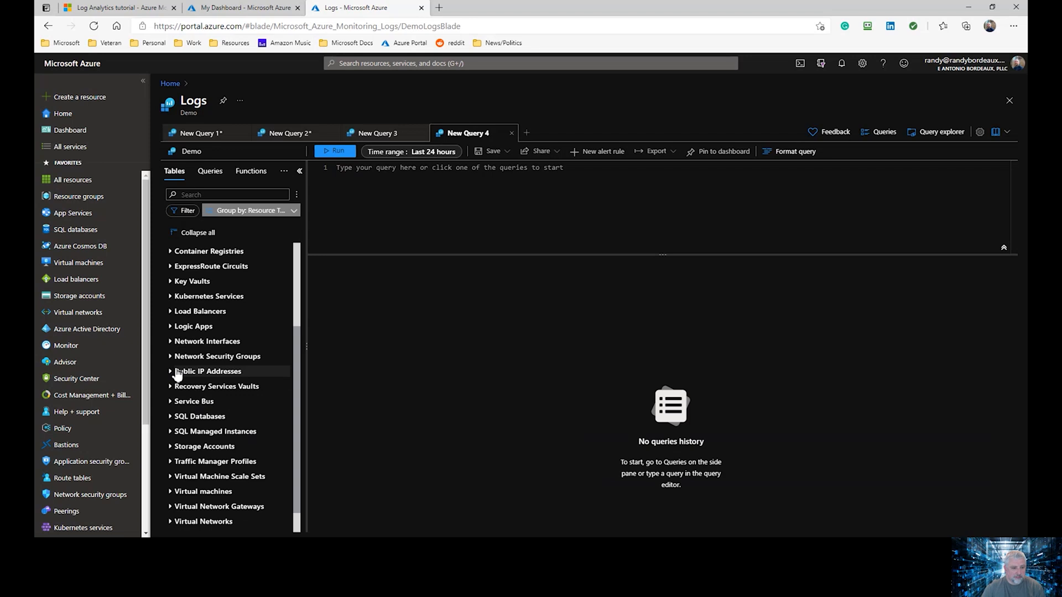
{"action": "left_click", "coordinate": [171, 358]}
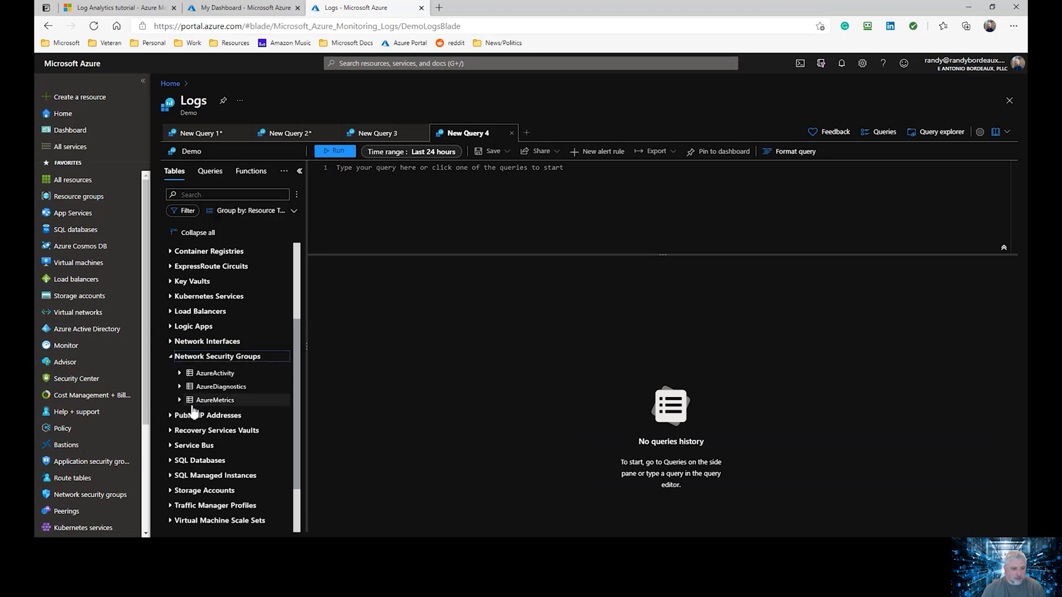
Expand the Public IP Addresses and Virtual machines groups in the table list and look through the virtual machine tables
{"action": "left_click", "coordinate": [170, 416]}
{"action": "scroll", "coordinate": [177, 409], "scroll_direction": "down", "scroll_amount": 2}
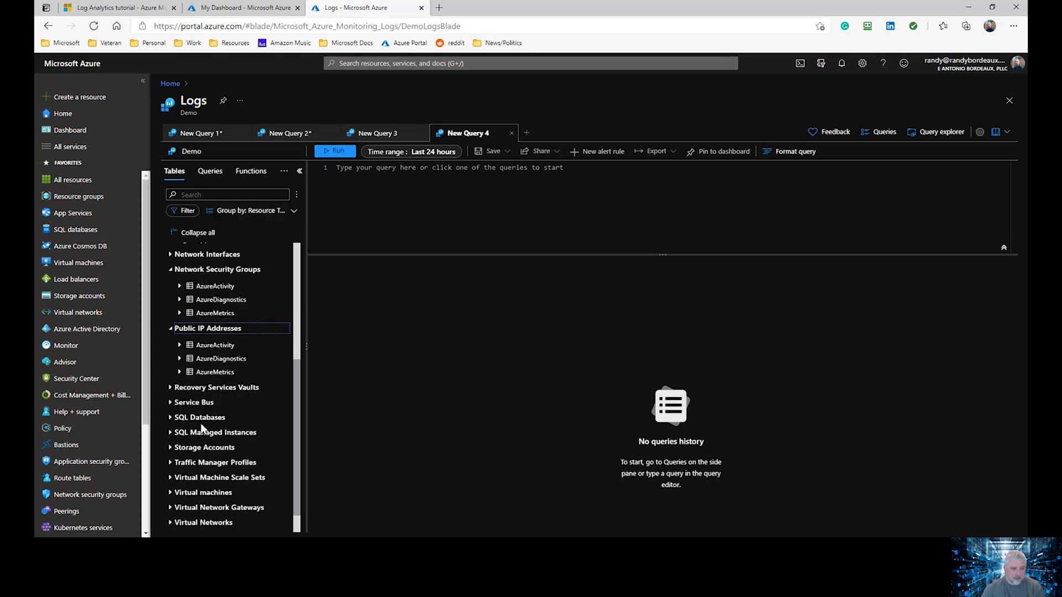
{"action": "scroll", "coordinate": [171, 456], "scroll_direction": "down", "scroll_amount": 1}
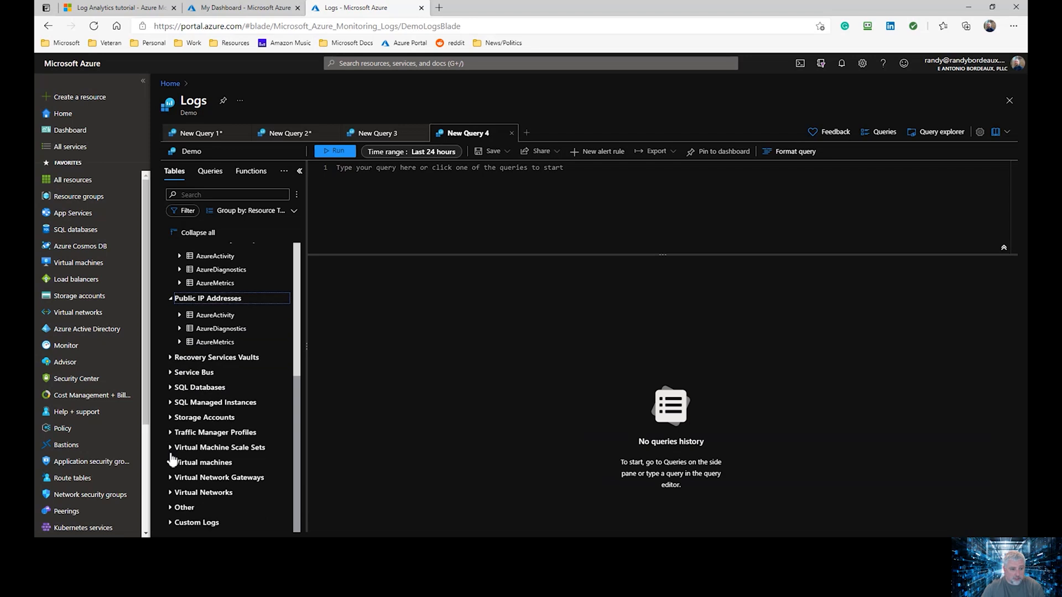
{"action": "left_click", "coordinate": [171, 463]}
{"action": "scroll", "coordinate": [182, 448], "scroll_direction": "down", "scroll_amount": 1}
{"action": "scroll", "coordinate": [194, 440], "scroll_direction": "down", "scroll_amount": 2}
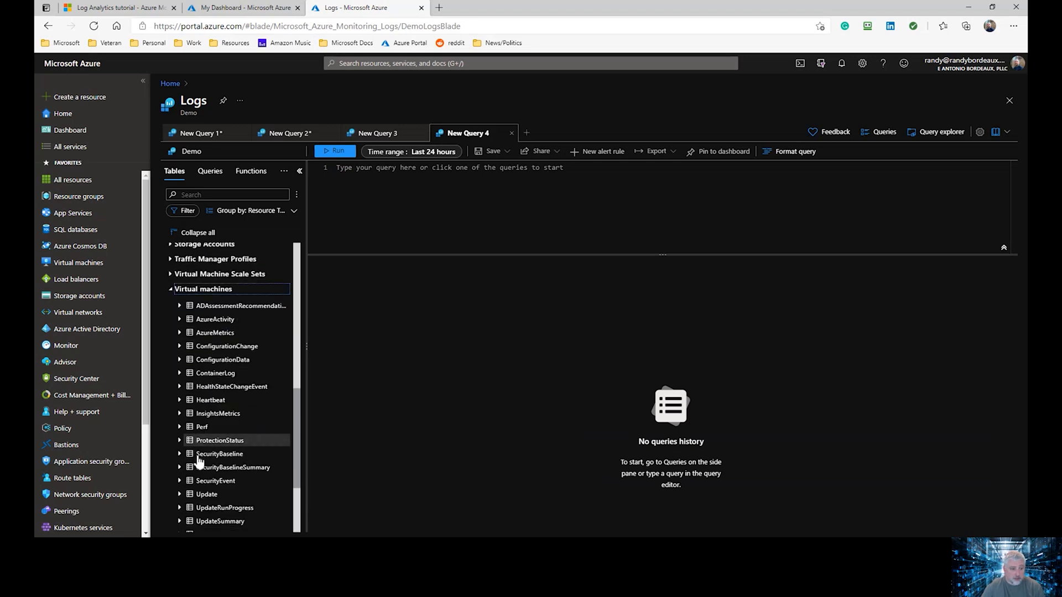
{"action": "scroll", "coordinate": [221, 489], "scroll_direction": "down", "scroll_amount": 2}
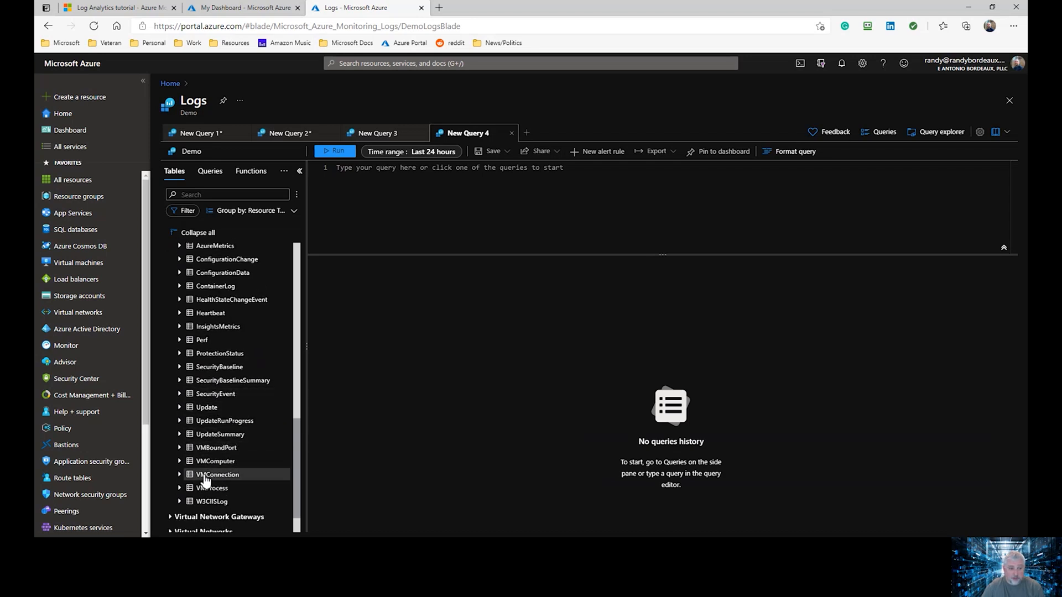
Write a query that returns the VMConnection table in New Query 4 and run it
{"action": "left_click", "coordinate": [376, 202]}
{"action": "type", "text": "vmcon"}
{"action": "key", "text": "Return"}
{"action": "key", "text": "Return"}
{"action": "key", "text": "Escape"}
{"action": "key", "text": "shift+Return"}
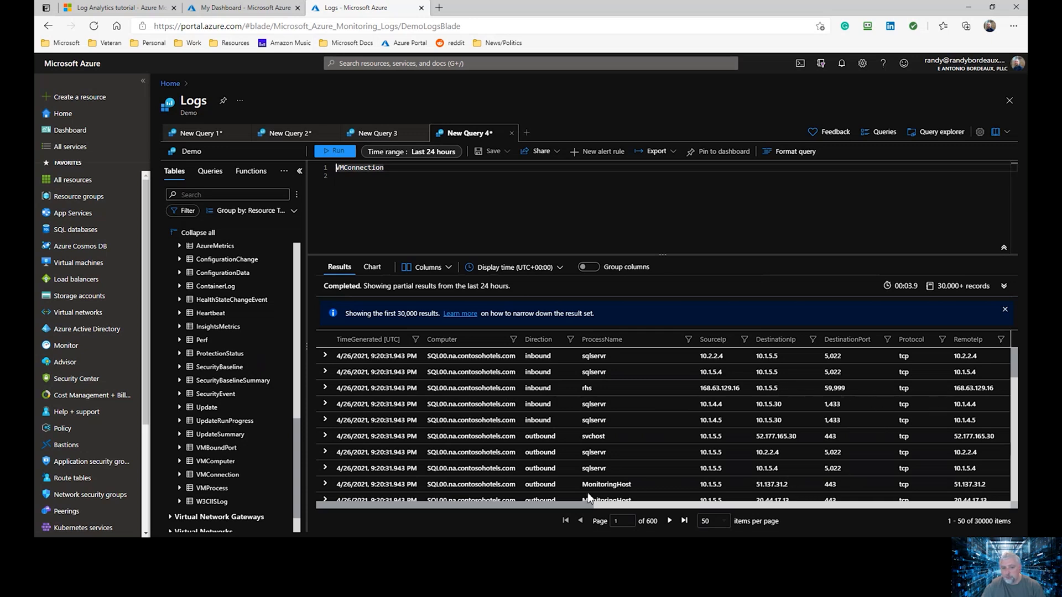
Expand the first VMConnection record and examine its fields, such as the source, destination, DNS names and link details
{"action": "left_click", "coordinate": [327, 357]}
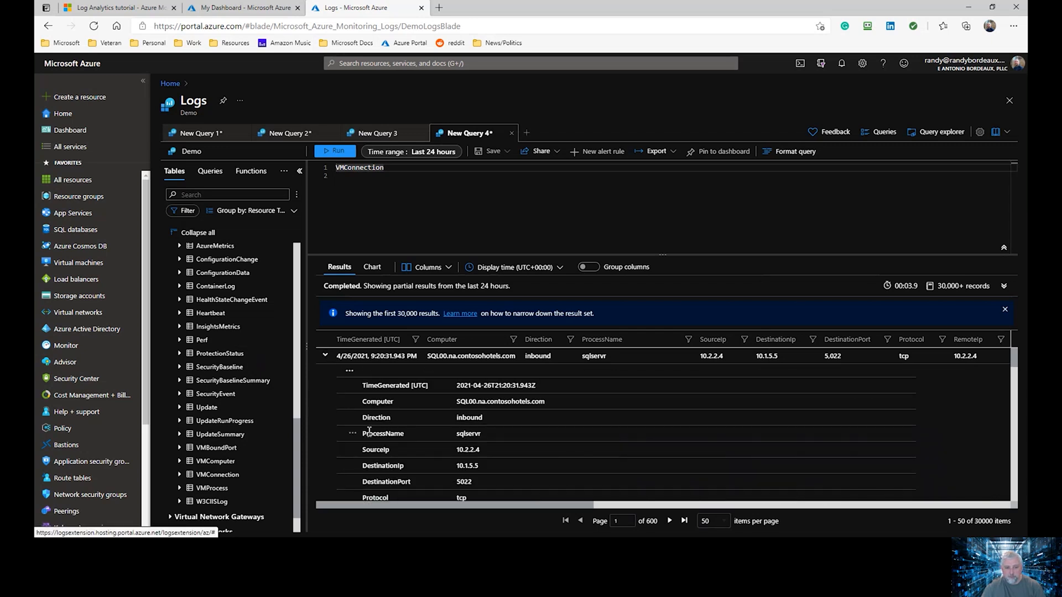
{"action": "scroll", "coordinate": [347, 433], "scroll_direction": "down", "scroll_amount": 2}
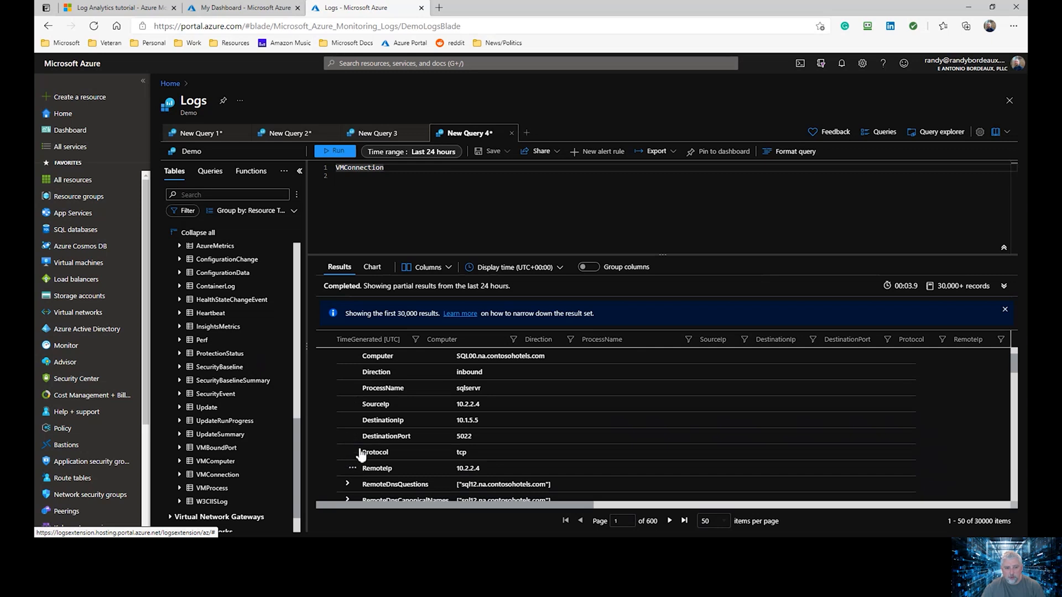
{"action": "scroll", "coordinate": [410, 425], "scroll_direction": "down", "scroll_amount": 1}
{"action": "scroll", "coordinate": [410, 423], "scroll_direction": "down", "scroll_amount": 6}
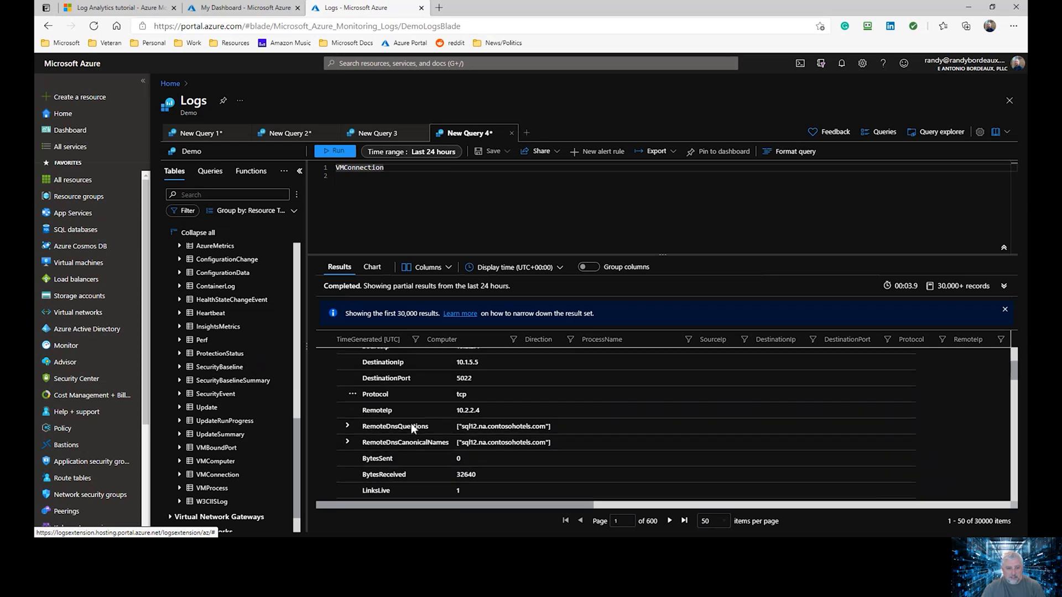
{"action": "scroll", "coordinate": [418, 421], "scroll_direction": "down", "scroll_amount": 2}
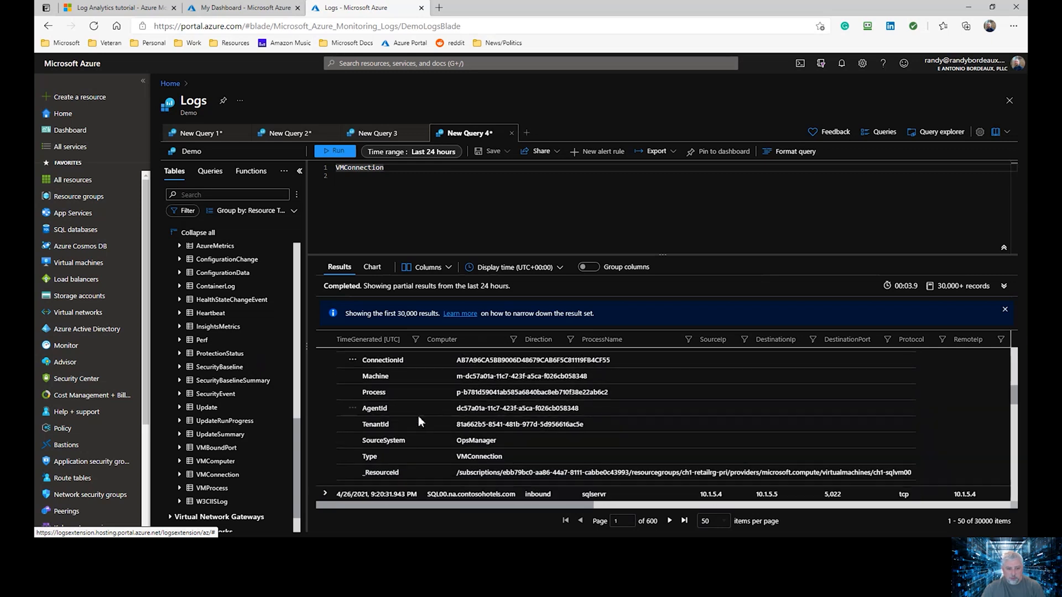
{"action": "scroll", "coordinate": [421, 420], "scroll_direction": "up", "scroll_amount": 3}
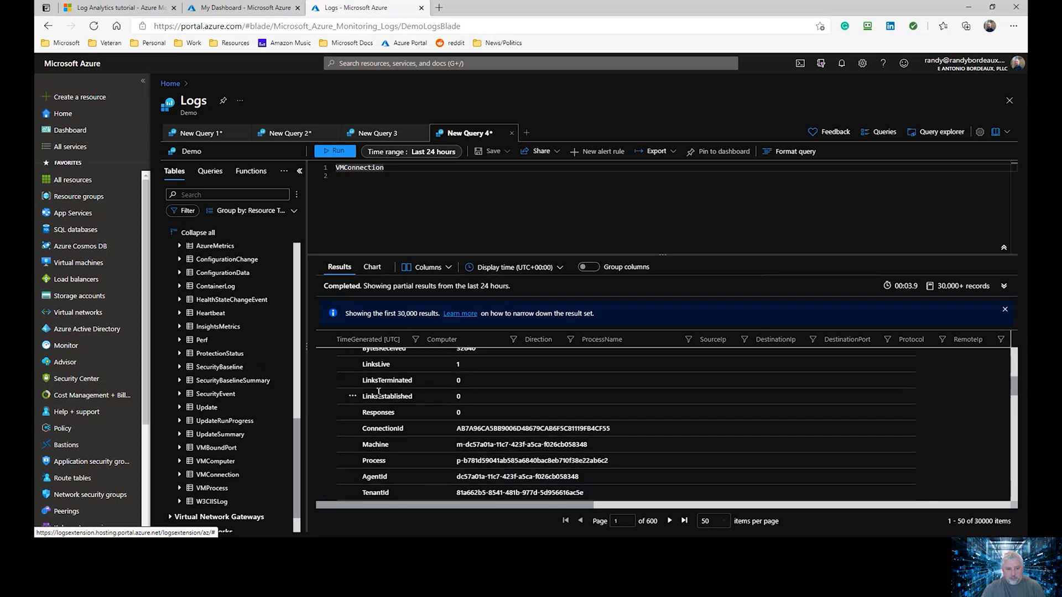
{"action": "scroll", "coordinate": [352, 410], "scroll_direction": "up", "scroll_amount": 2}
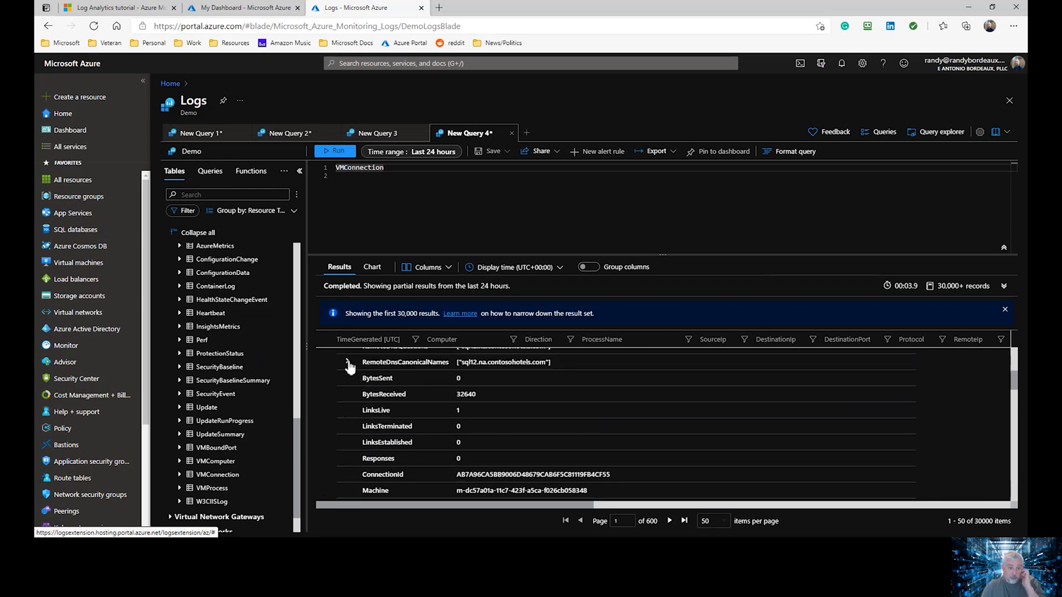
{"action": "scroll", "coordinate": [361, 395], "scroll_direction": "up", "scroll_amount": 3}
{"action": "scroll", "coordinate": [359, 431], "scroll_direction": "up", "scroll_amount": 4}
{"action": "scroll", "coordinate": [360, 431], "scroll_direction": "up", "scroll_amount": 2}
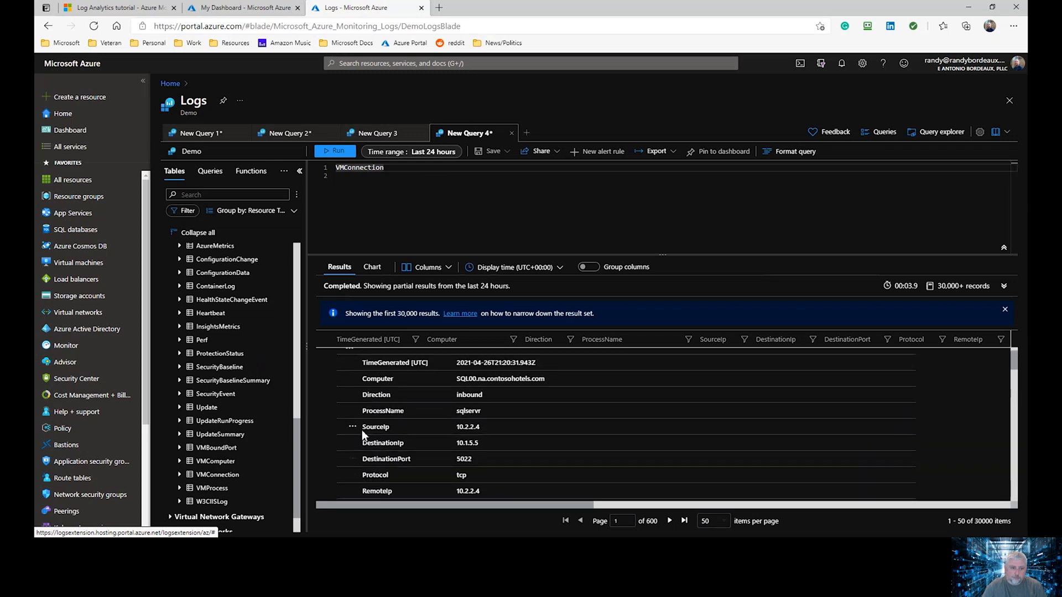
Filter the VMConnection query with where TimeGenerated >= ago(30m) and run it
{"action": "left_click", "coordinate": [390, 192]}
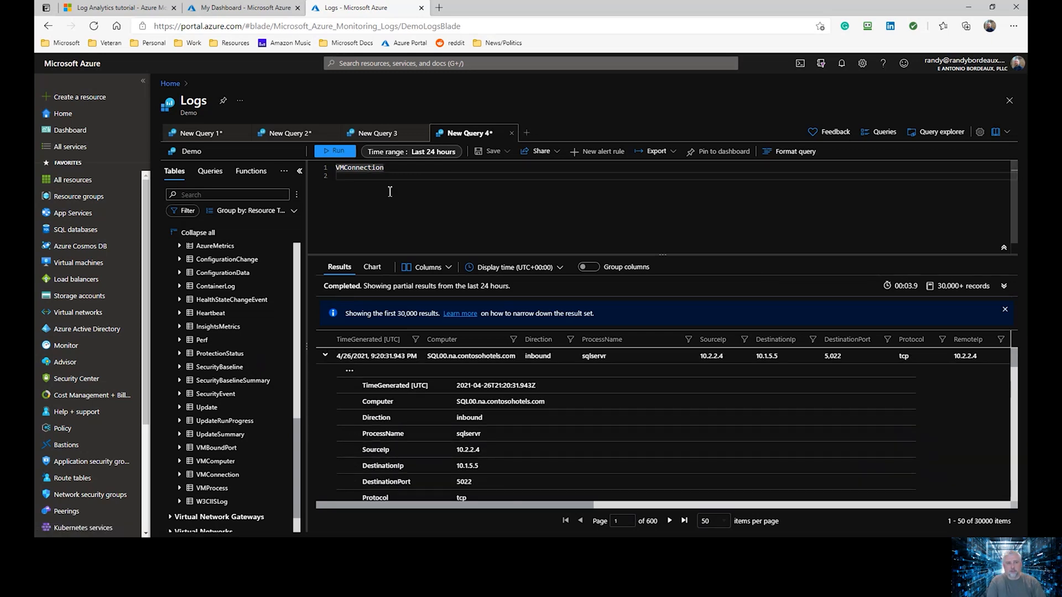
{"action": "key", "text": "Return"}
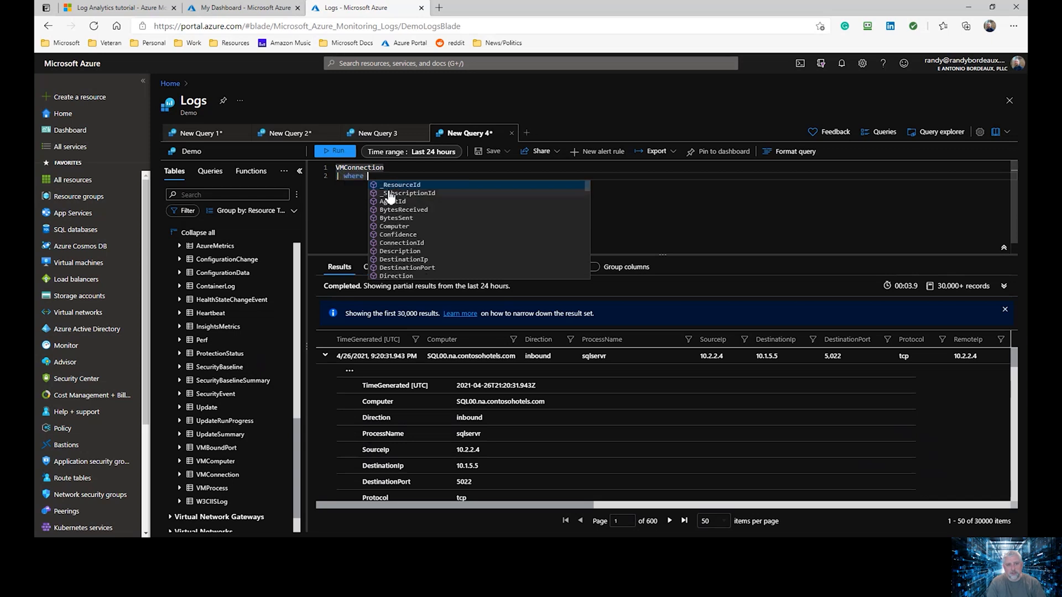
{"action": "key", "text": "BackSpace"}
{"action": "key", "text": "BackSpace"}
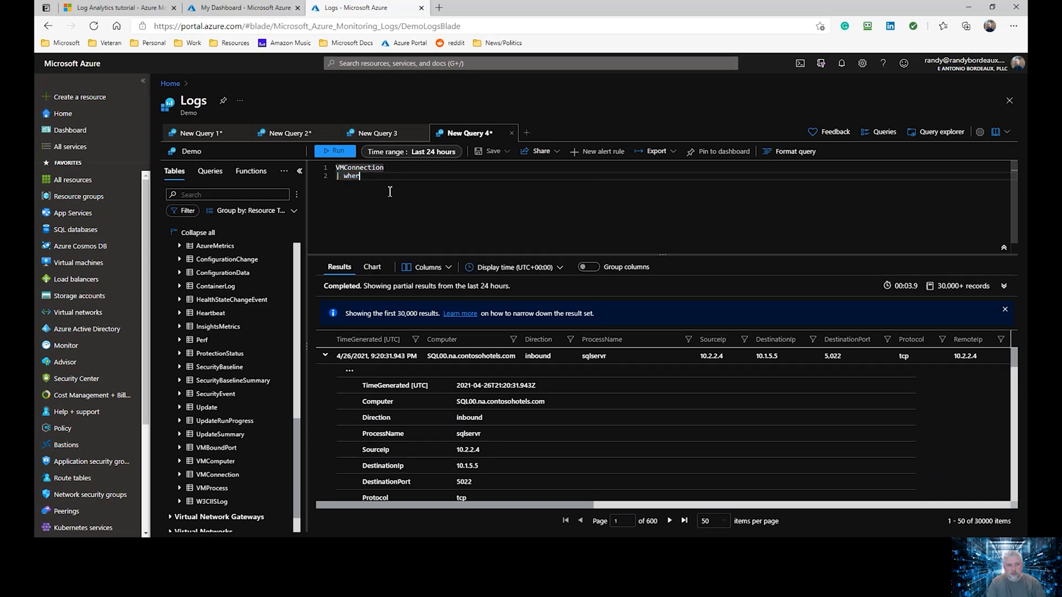
{"action": "type", "text": "where "}
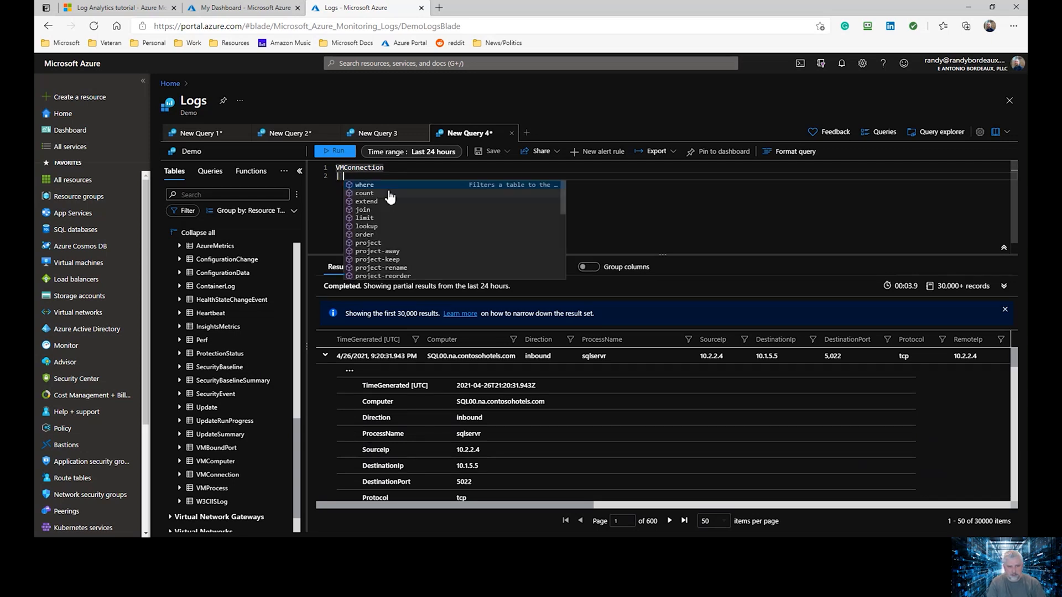
{"action": "type", "text": "time"}
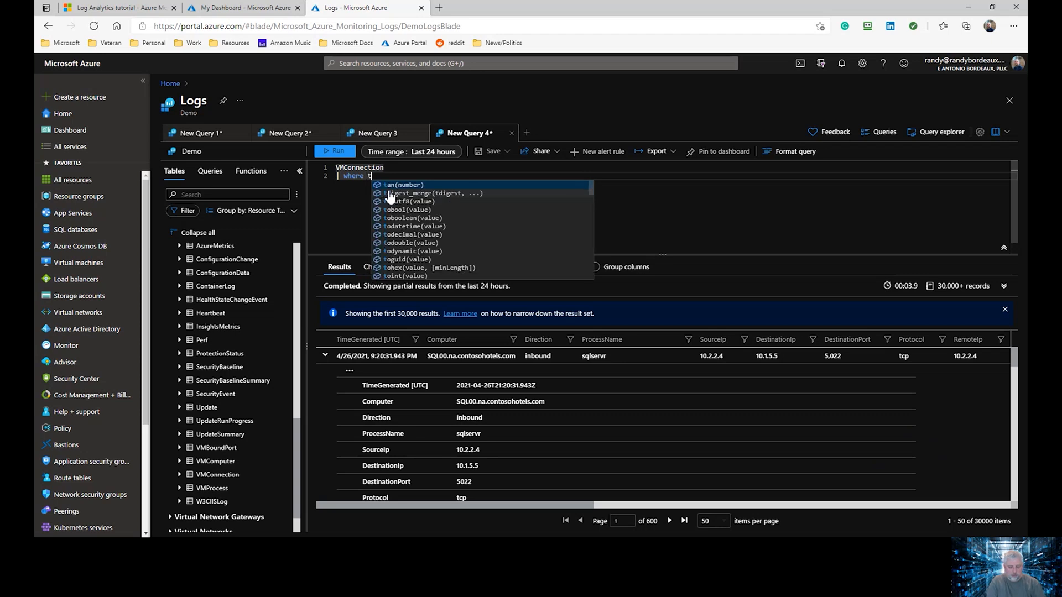
{"action": "left_click", "coordinate": [389, 193]}
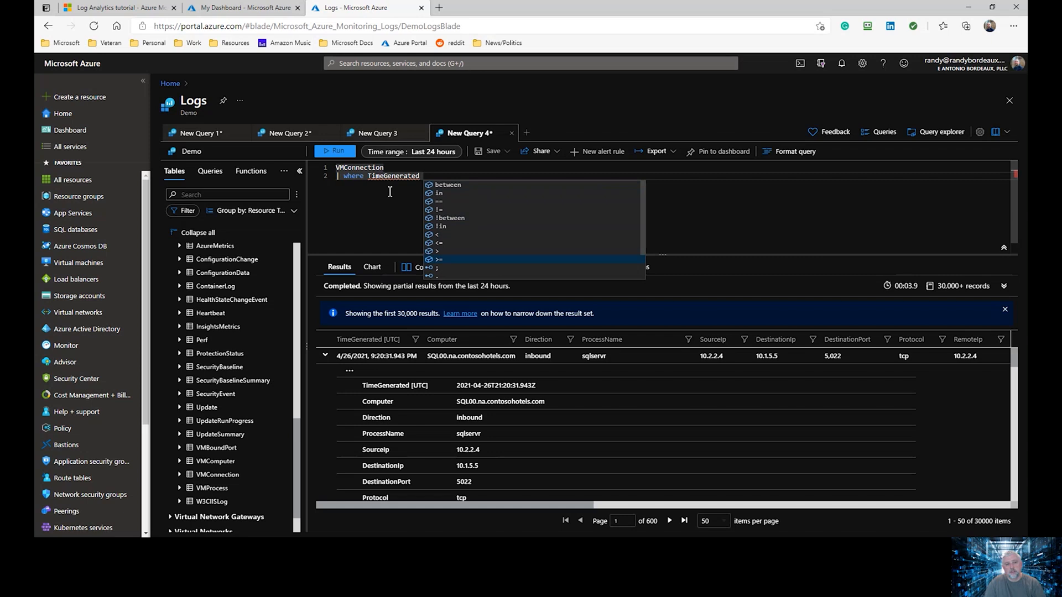
{"action": "key", "text": "Return"}
{"action": "type", "text": "ago"}
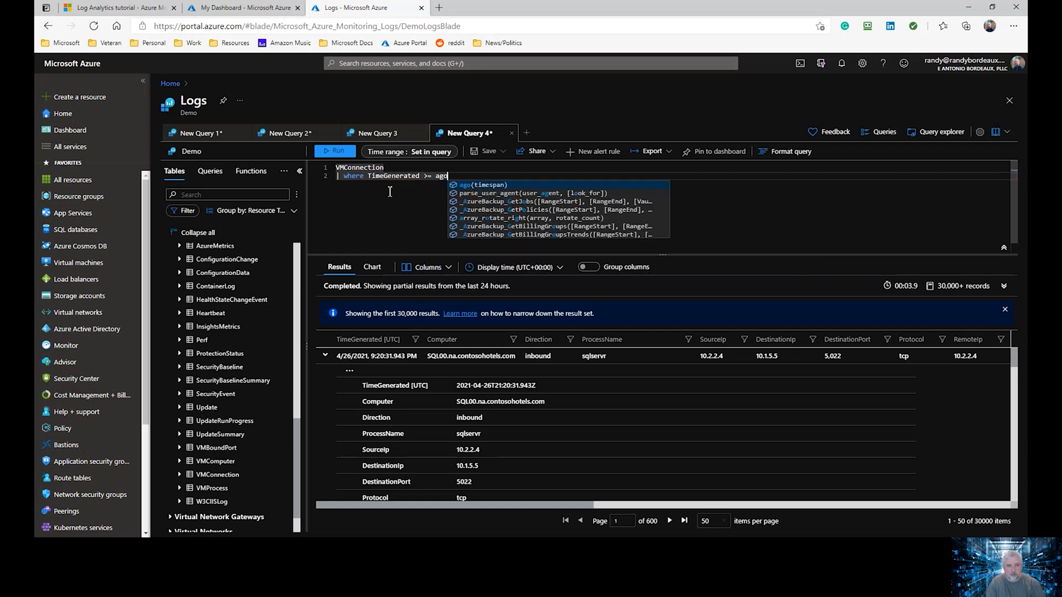
{"action": "key", "text": "Return"}
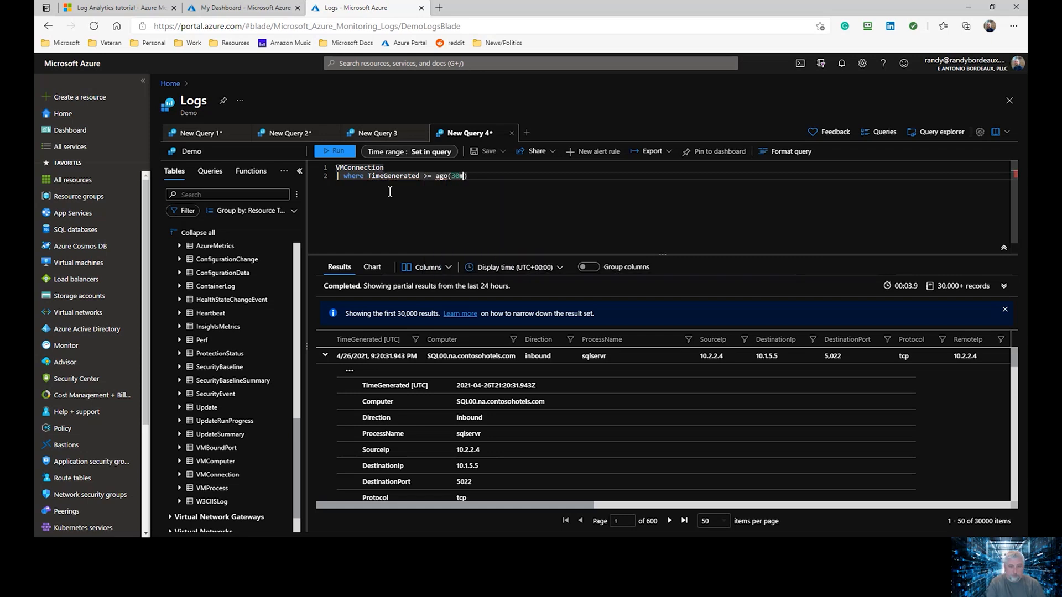
{"action": "key", "text": "shift+Return"}
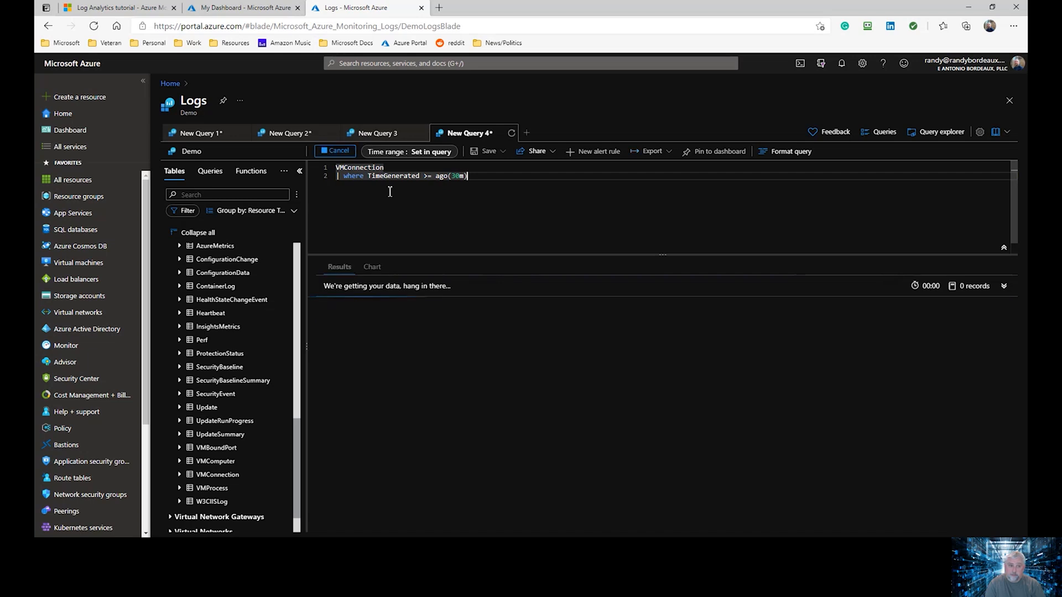
Add a project line to the query with Time=TimeGenerated, Computer and Direction
{"action": "key", "text": "Return"}
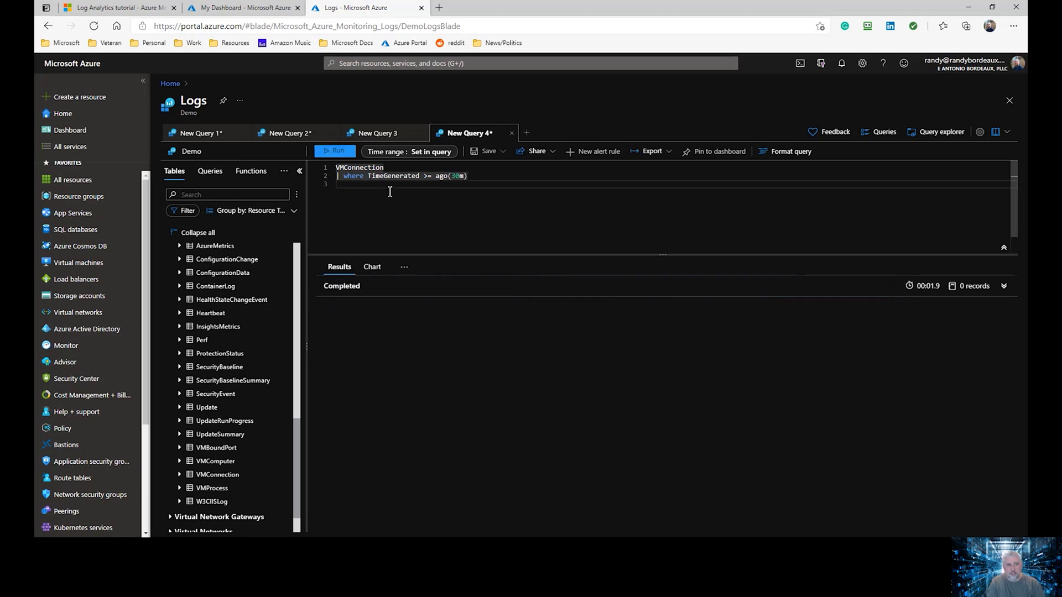
{"action": "type", "text": "|"}
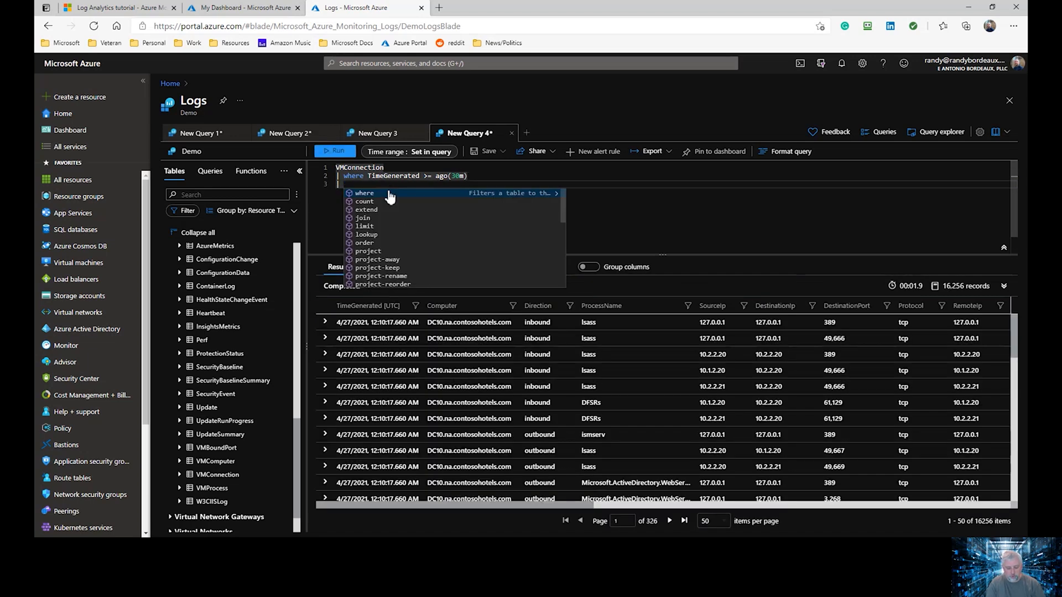
{"action": "type", "text": " project "}
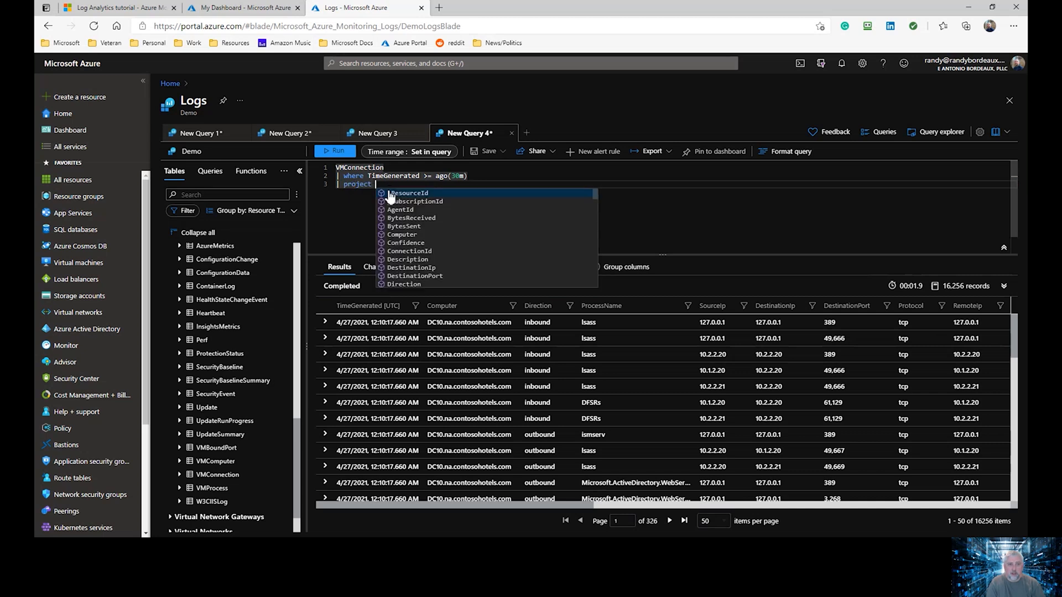
{"action": "type", "text": "time"}
{"action": "key", "text": "Tab"}
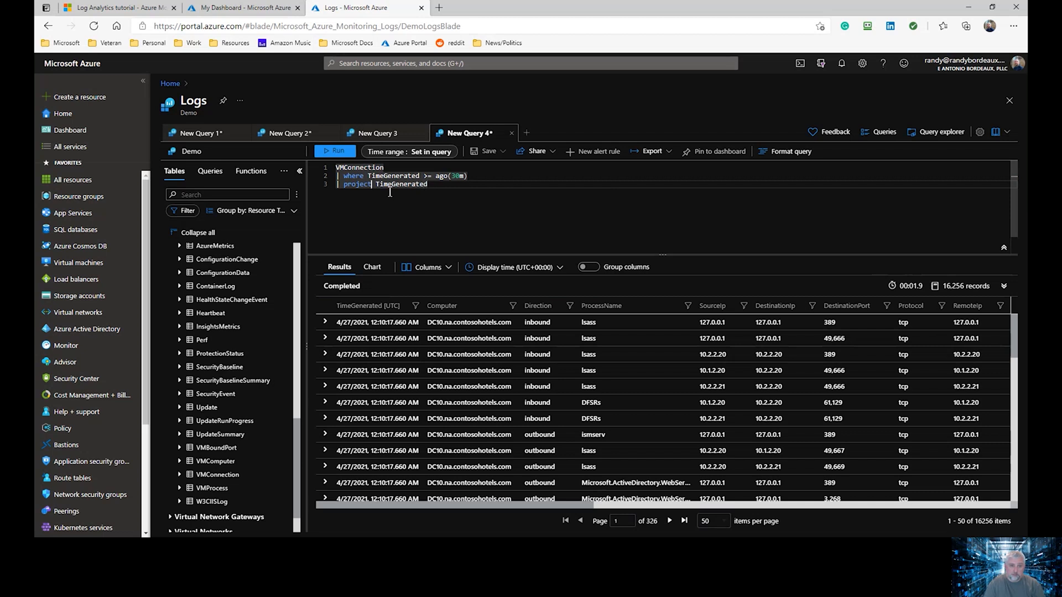
{"action": "type", "text": "Time=TimeGenerated, "}
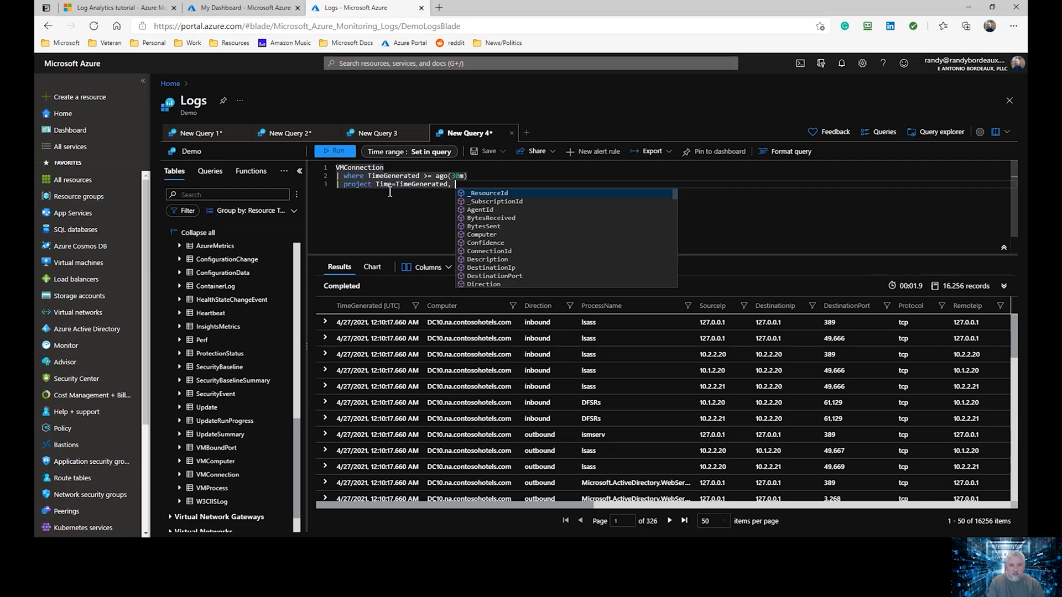
{"action": "type", "text": "Computer, "}
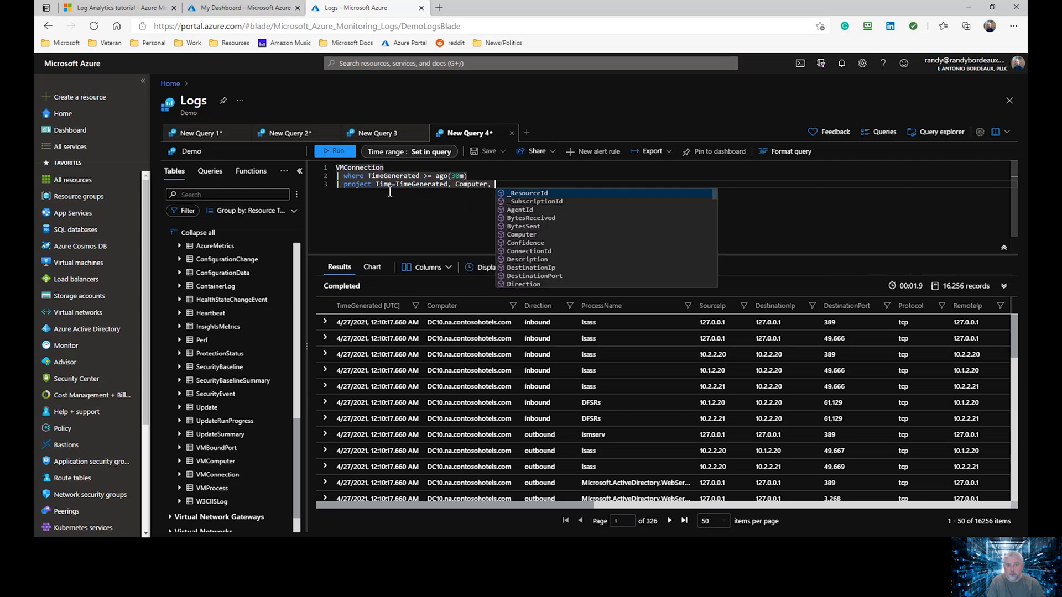
{"action": "type", "text": "Direction"}
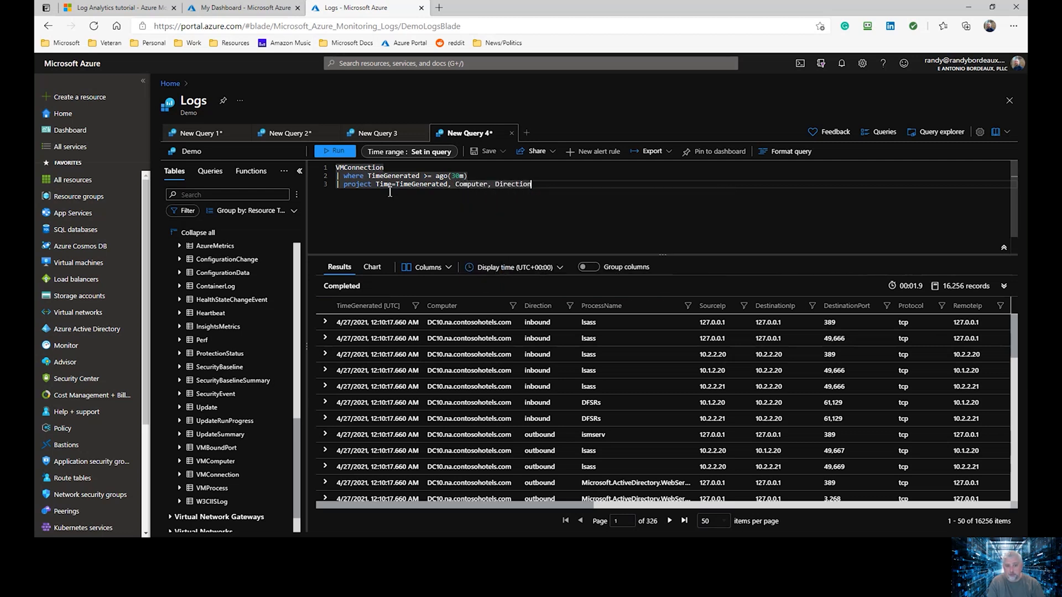
Extend the project line with the ProcessName and SourceIp columns
{"action": "type", "text": ", proce"}
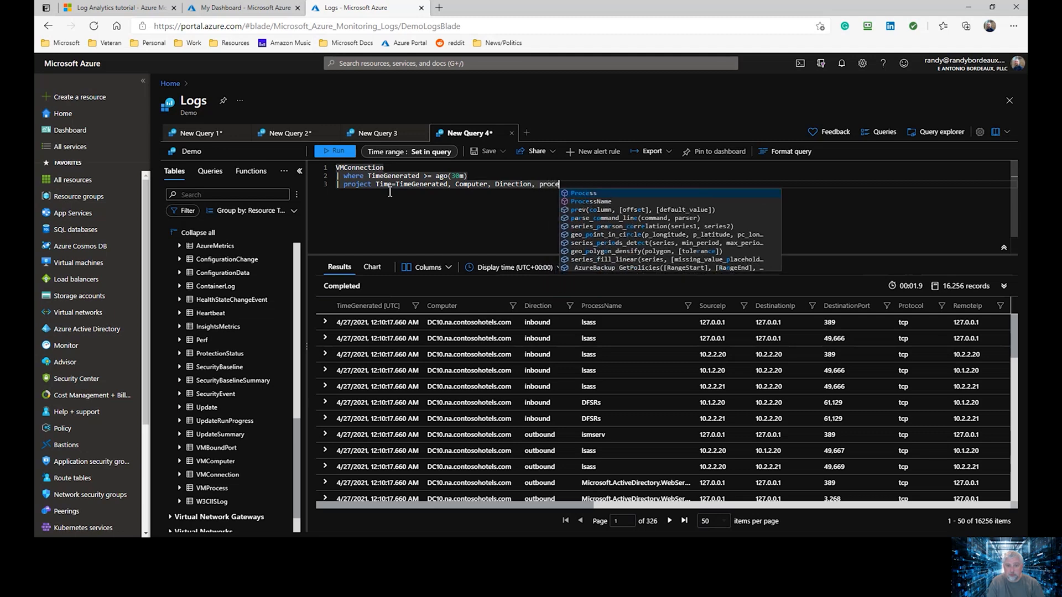
{"action": "key", "text": "Tab"}
{"action": "type", "text": ", sour"}
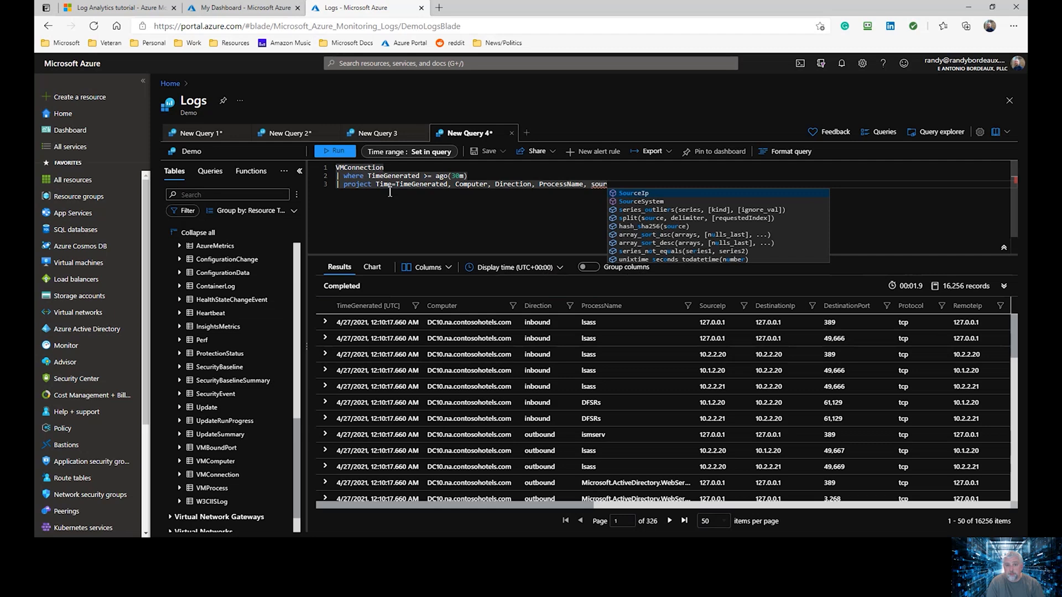
{"action": "key", "text": "Tab"}
Add DestinationIp, DestinationPort and Protocol to the end of the project line
{"action": "type", "text": ", des"}
{"action": "key", "text": "BackSpace"}
{"action": "key", "text": "BackSpace"}
{"action": "key", "text": "BackSpace"}
{"action": "type", "text": "So"}
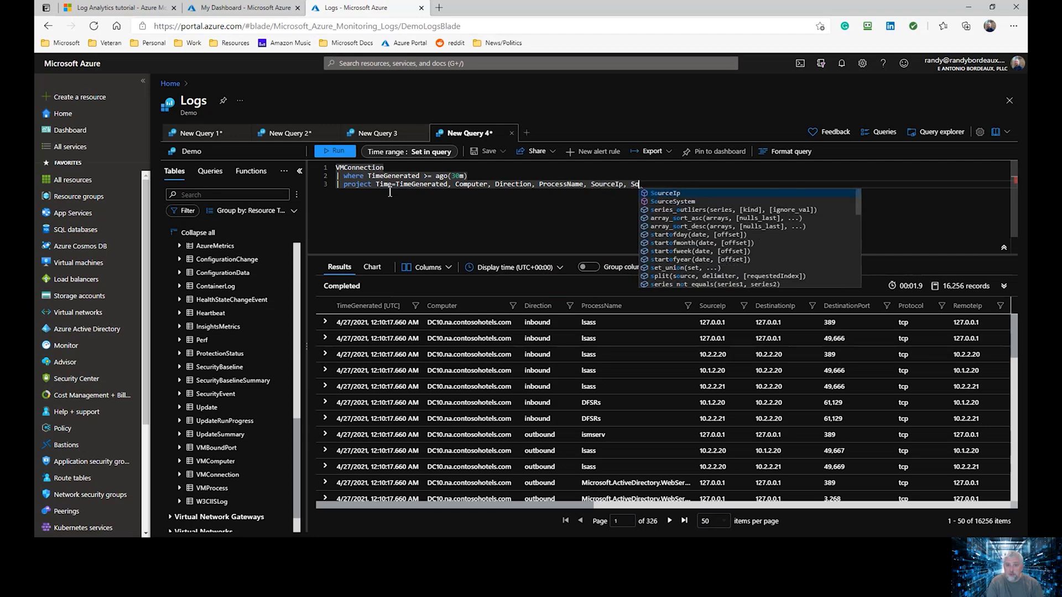
{"action": "type", "text": "ur"}
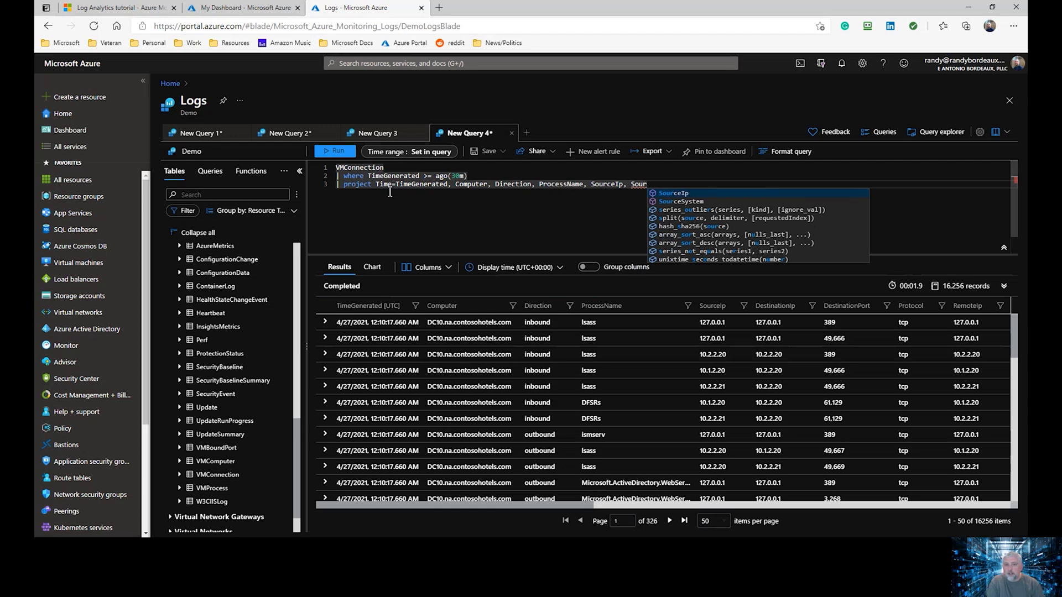
{"action": "key", "text": "BackSpace"}
{"action": "key", "text": "BackSpace"}
{"action": "key", "text": "BackSpace"}
{"action": "key", "text": "BackSpace"}
{"action": "type", "text": "Dest"}
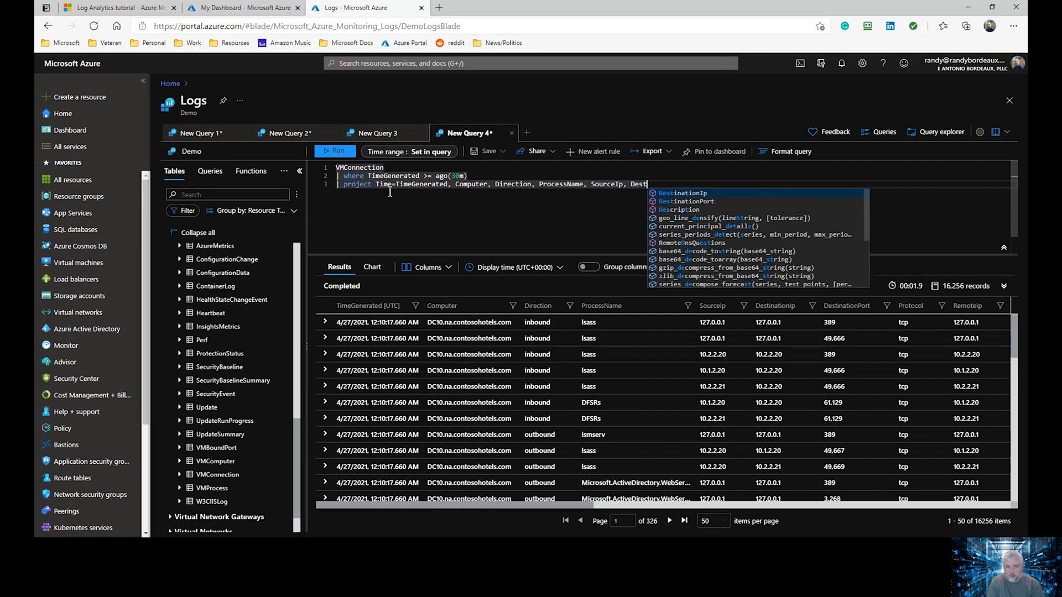
{"action": "key", "text": "Tab"}
{"action": "type", "text": ", DestinationPort"}
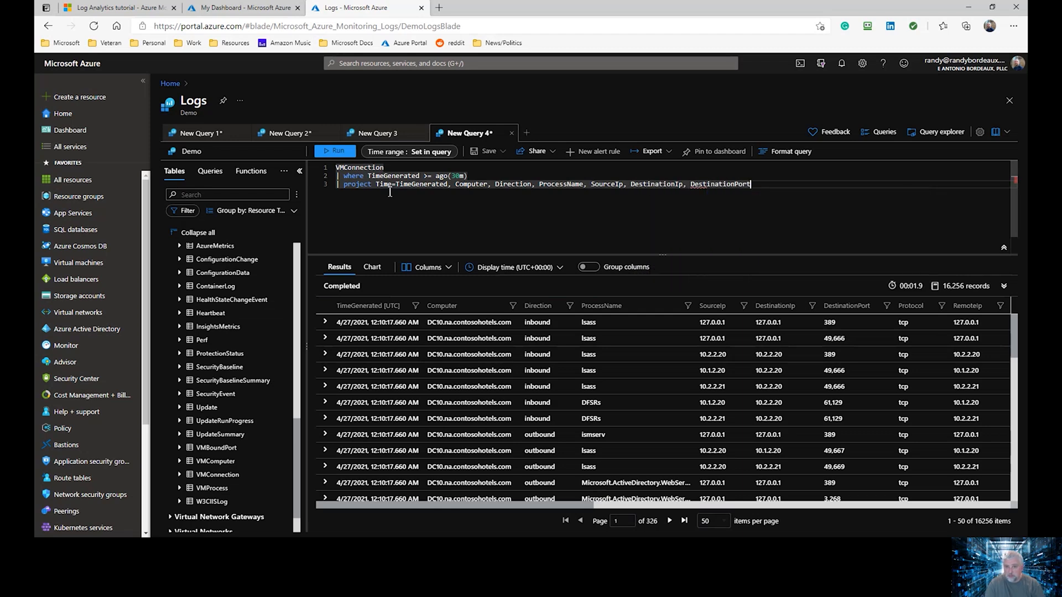
{"action": "type", "text": ", Protocol"}
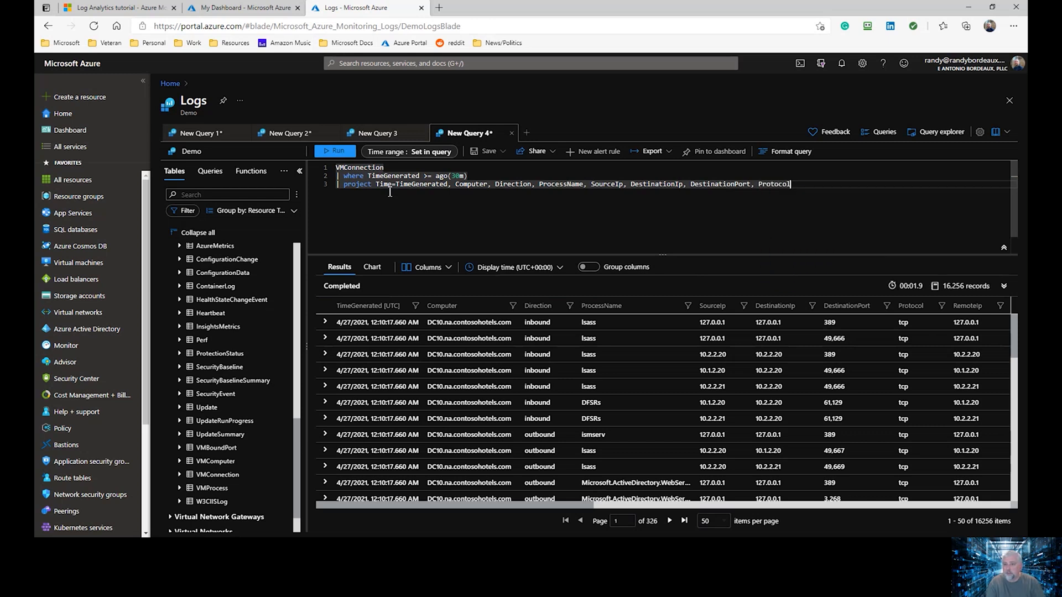
Review all fields of the first VMConnection record, and run the query with the added project line
{"action": "left_click", "coordinate": [324, 322]}
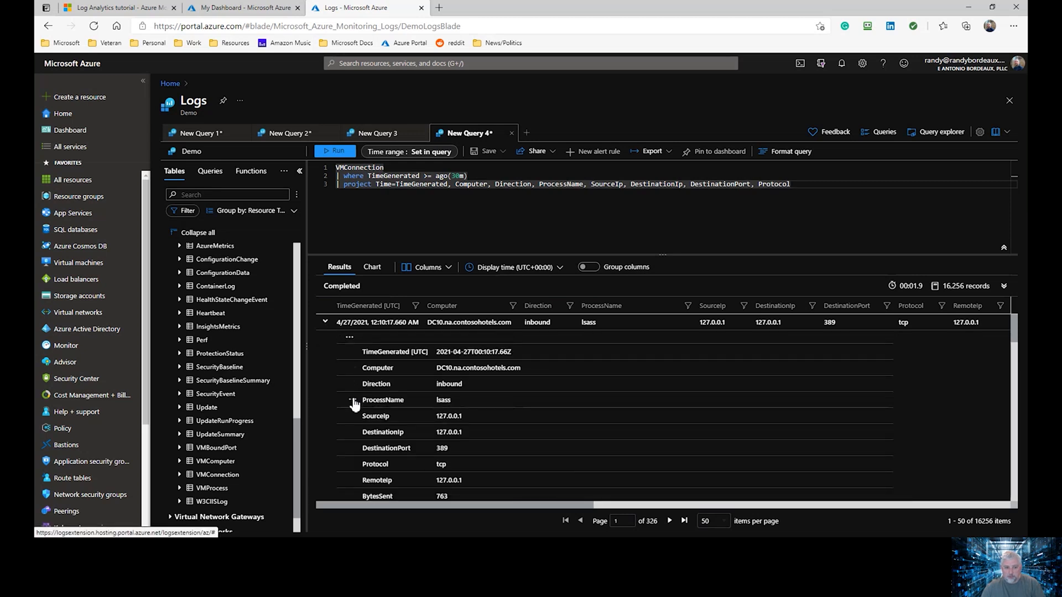
{"action": "scroll", "coordinate": [354, 404], "scroll_direction": "down", "scroll_amount": 1}
{"action": "scroll", "coordinate": [354, 405], "scroll_direction": "down", "scroll_amount": 1}
{"action": "scroll", "coordinate": [354, 405], "scroll_direction": "down", "scroll_amount": 2}
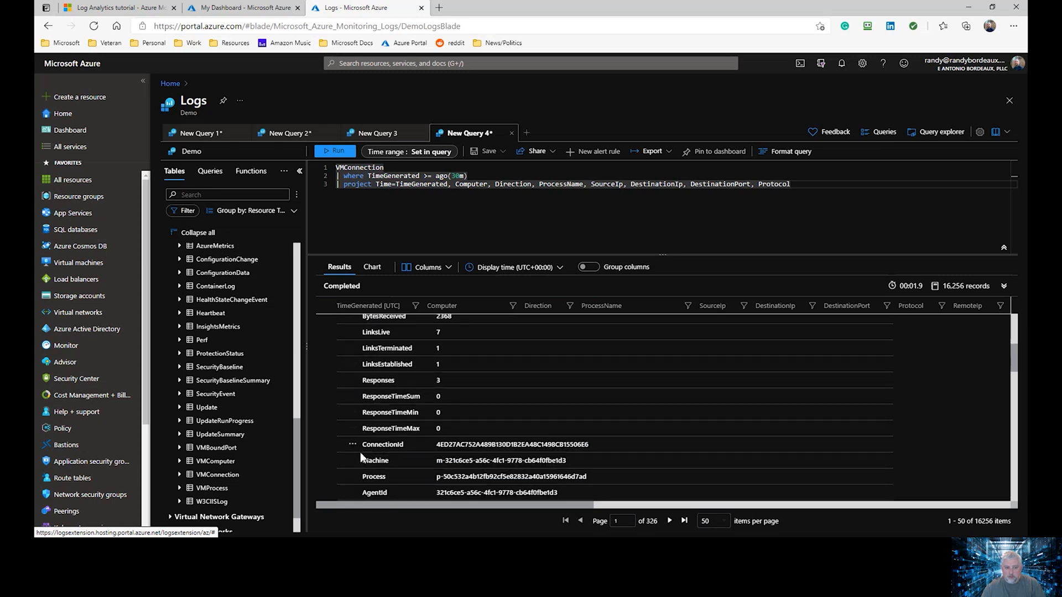
{"action": "scroll", "coordinate": [360, 456], "scroll_direction": "down", "scroll_amount": 1}
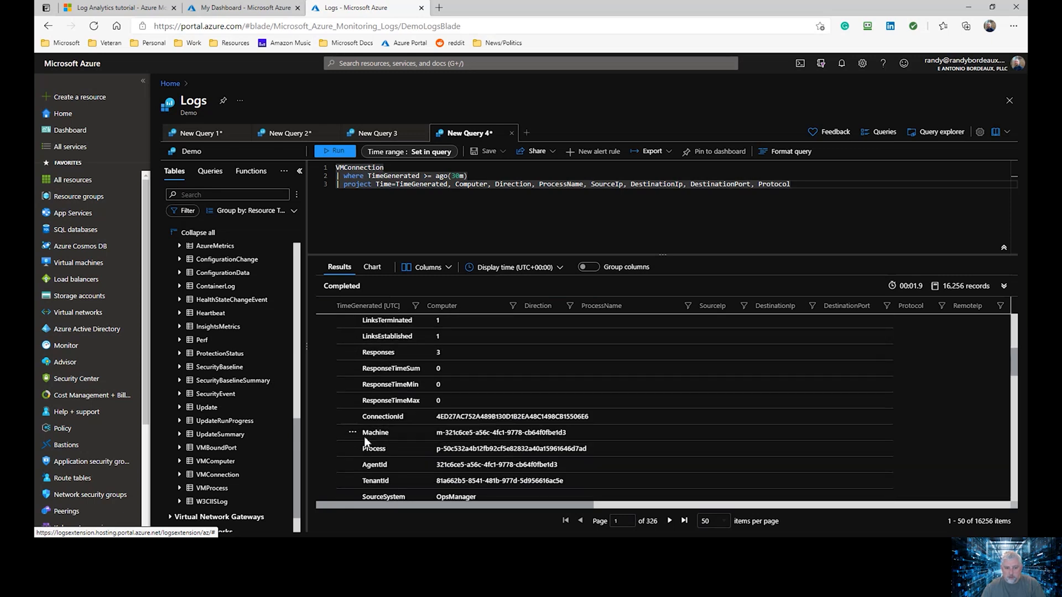
{"action": "scroll", "coordinate": [357, 448], "scroll_direction": "down", "scroll_amount": 3}
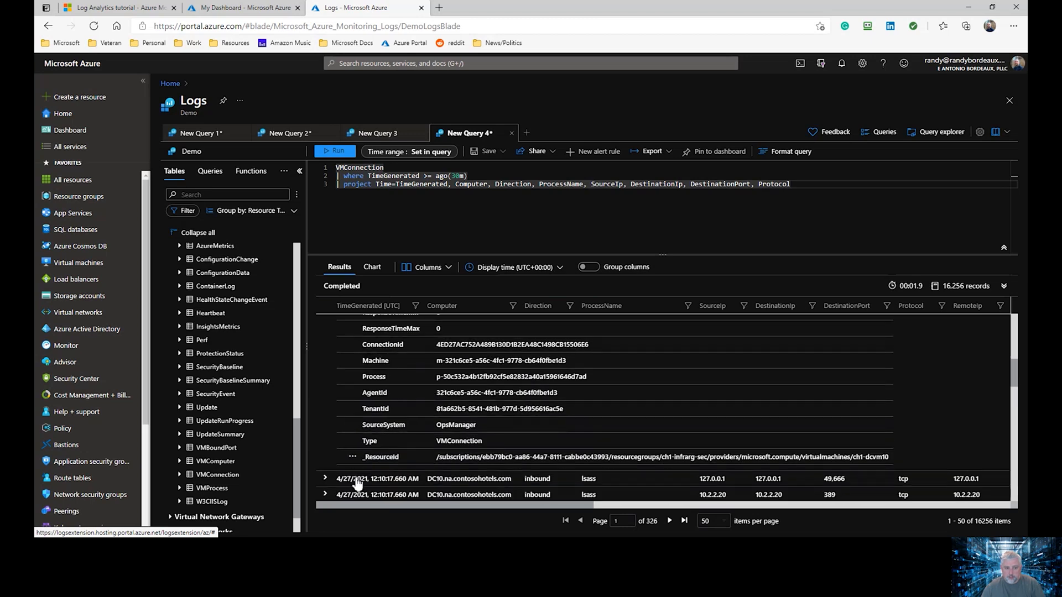
{"action": "scroll", "coordinate": [373, 417], "scroll_direction": "up", "scroll_amount": 5}
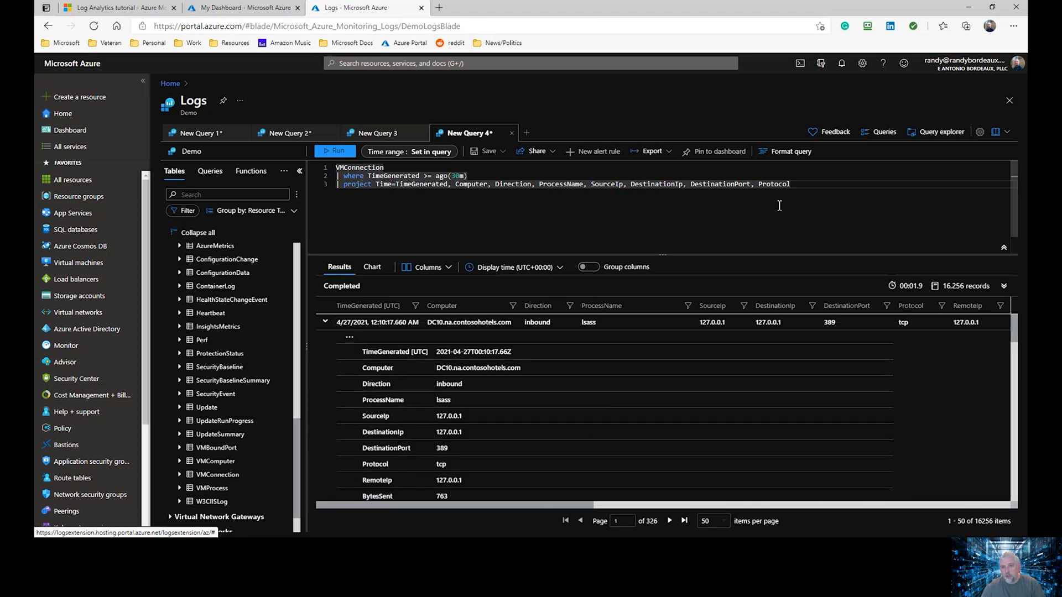
{"action": "key", "text": "shift+Return"}
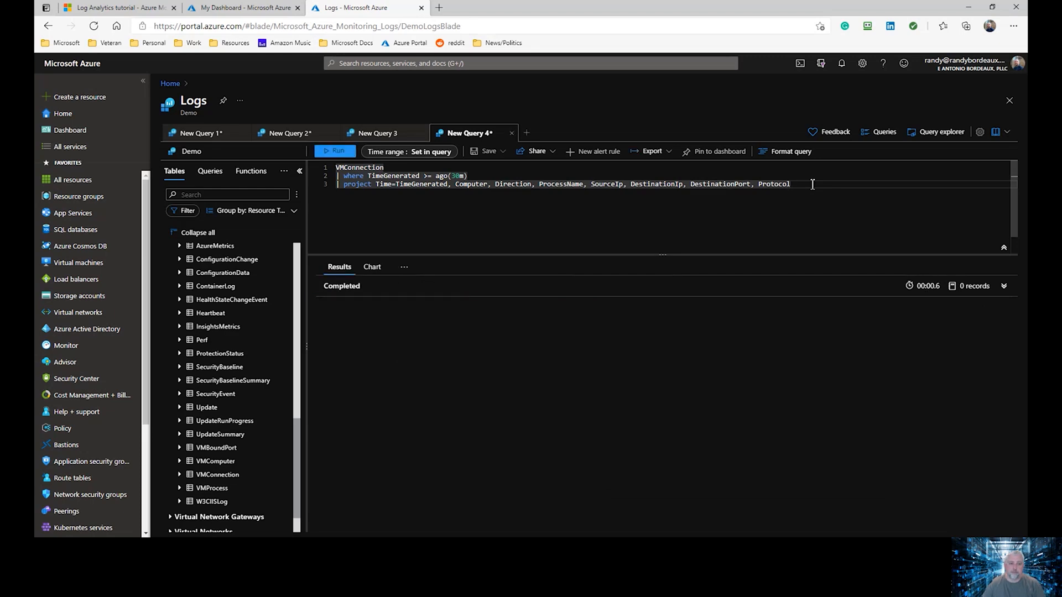
Insert a where Direction == 'inbound' filter above the project line, run the query and look through the results
{"action": "left_click", "coordinate": [503, 176]}
{"action": "key", "text": "Return"}
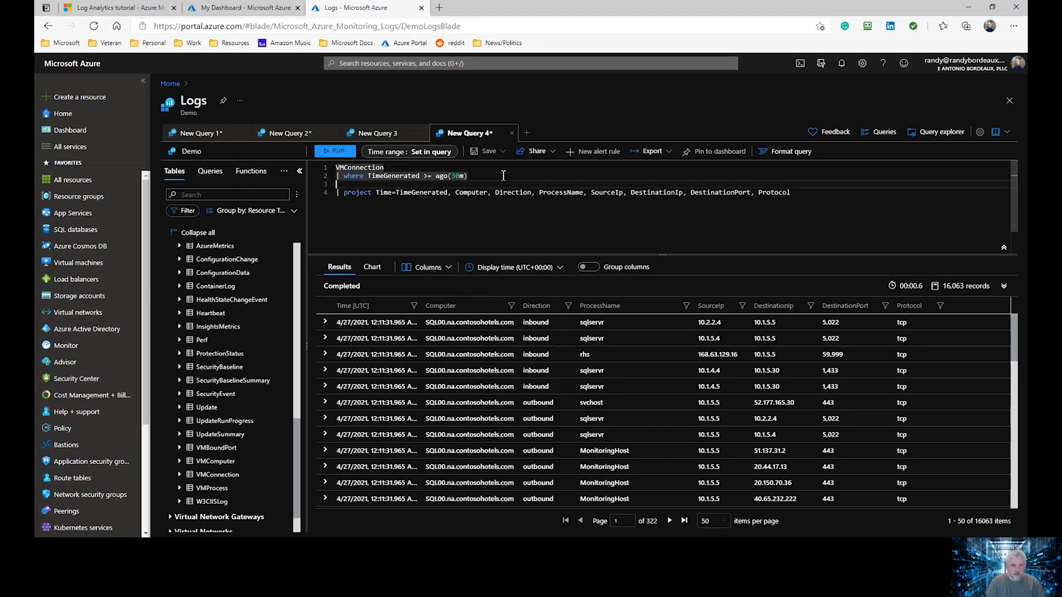
{"action": "type", "text": "| where Direction "}
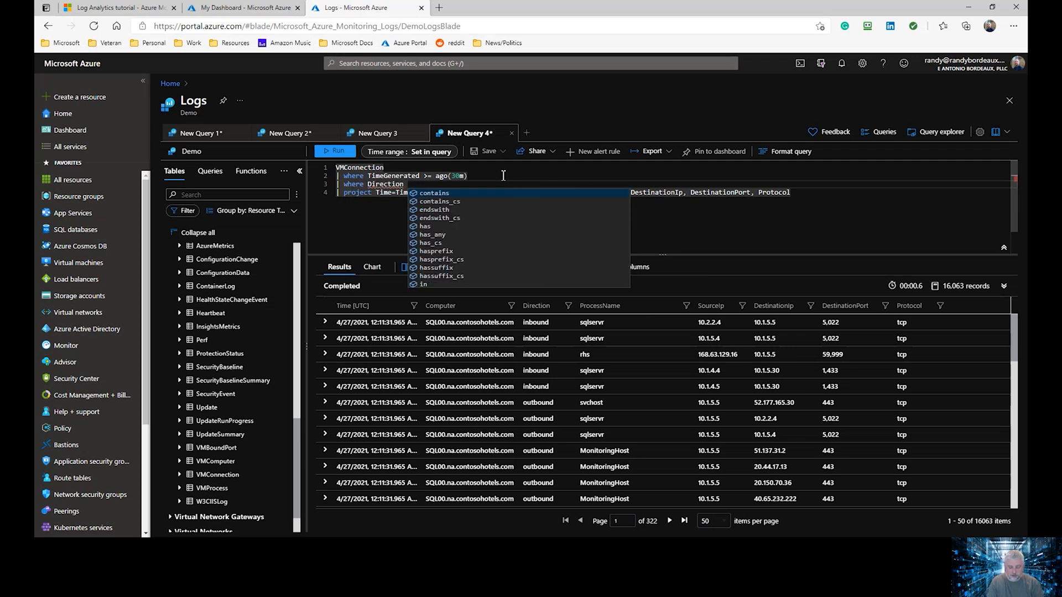
{"action": "type", "text": "=="}
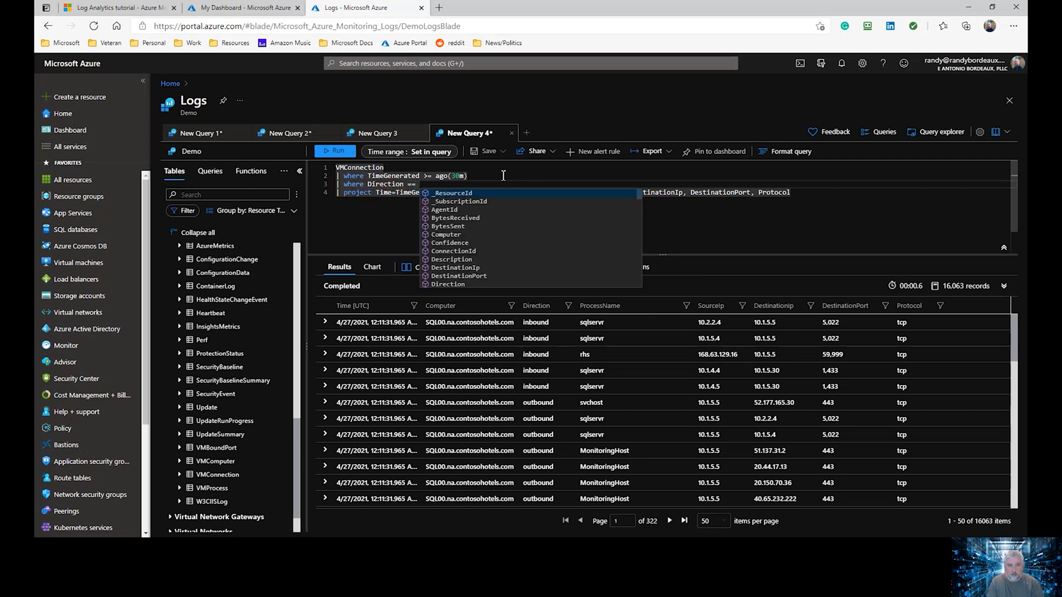
{"action": "key", "text": "Escape"}
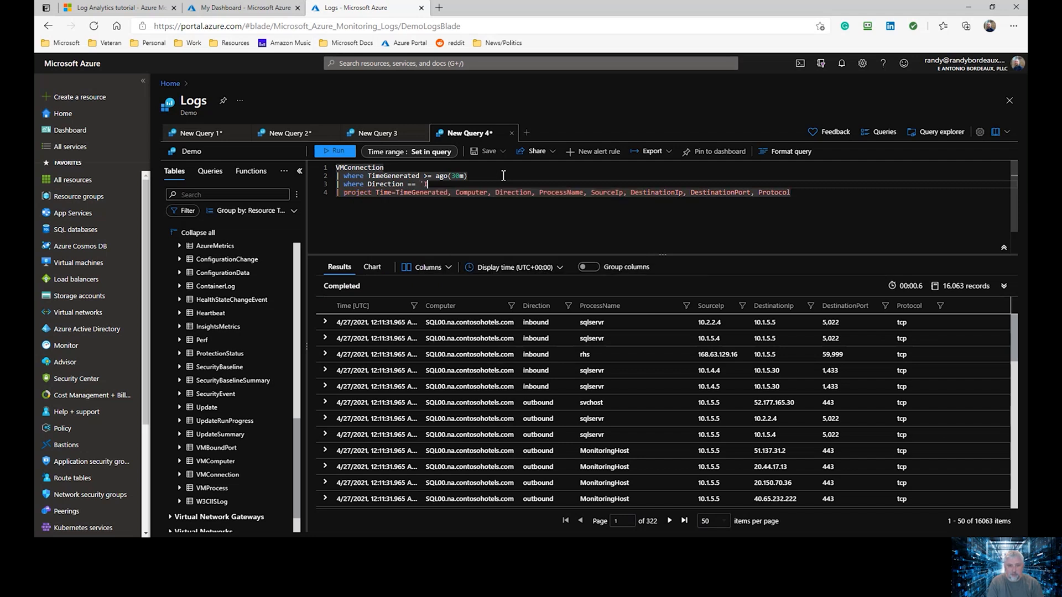
{"action": "type", "text": "'inbound'"}
{"action": "key", "text": "shift+Return"}
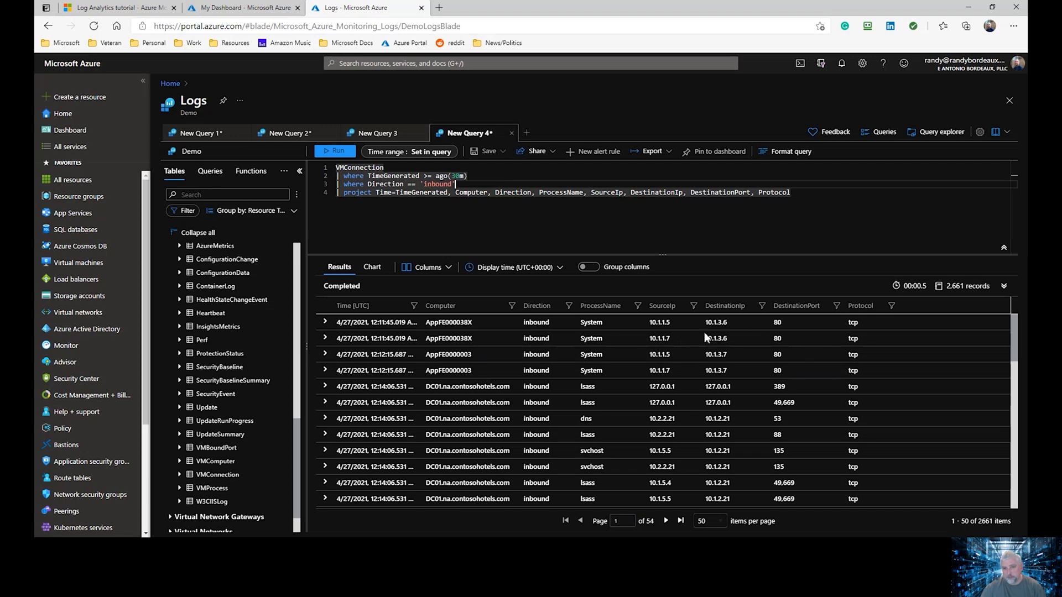
{"action": "scroll", "coordinate": [528, 365], "scroll_direction": "down", "scroll_amount": 3}
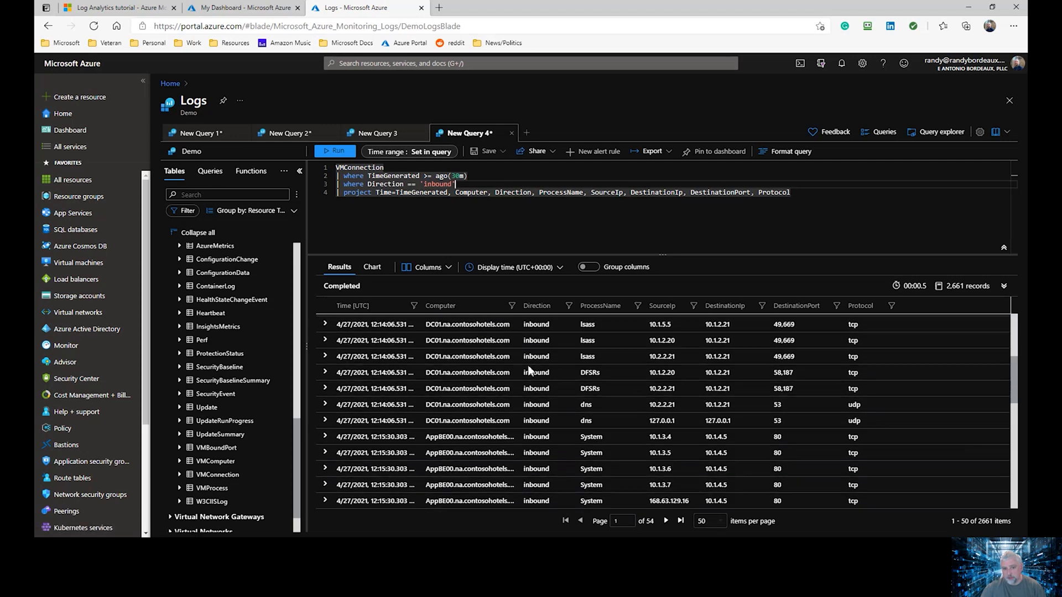
{"action": "scroll", "coordinate": [527, 366], "scroll_direction": "down", "scroll_amount": 5}
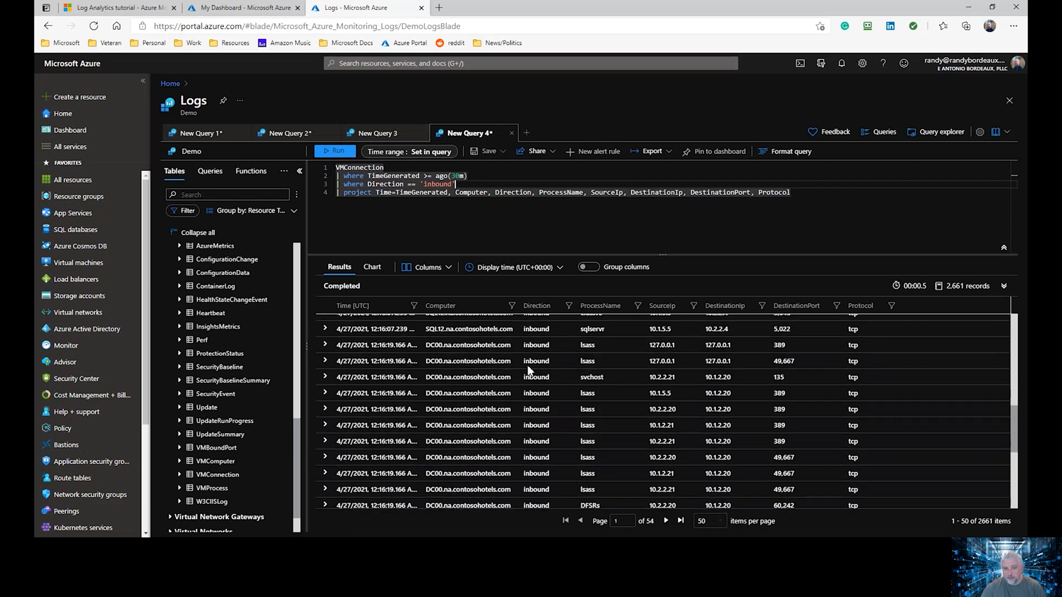
{"action": "scroll", "coordinate": [527, 370], "scroll_direction": "down", "scroll_amount": 5}
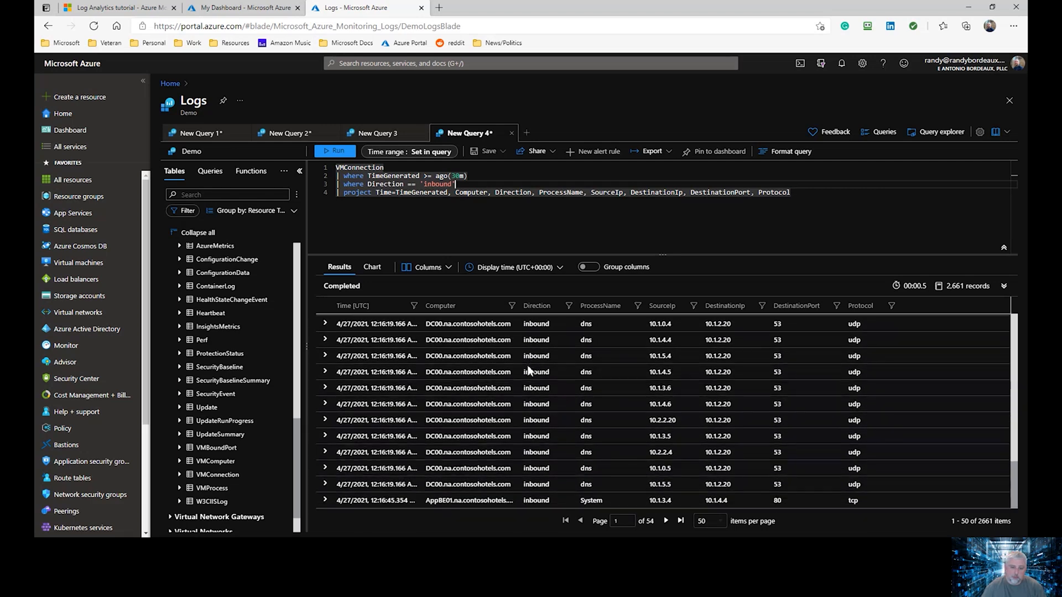
{"action": "scroll", "coordinate": [528, 370], "scroll_direction": "up", "scroll_amount": 10}
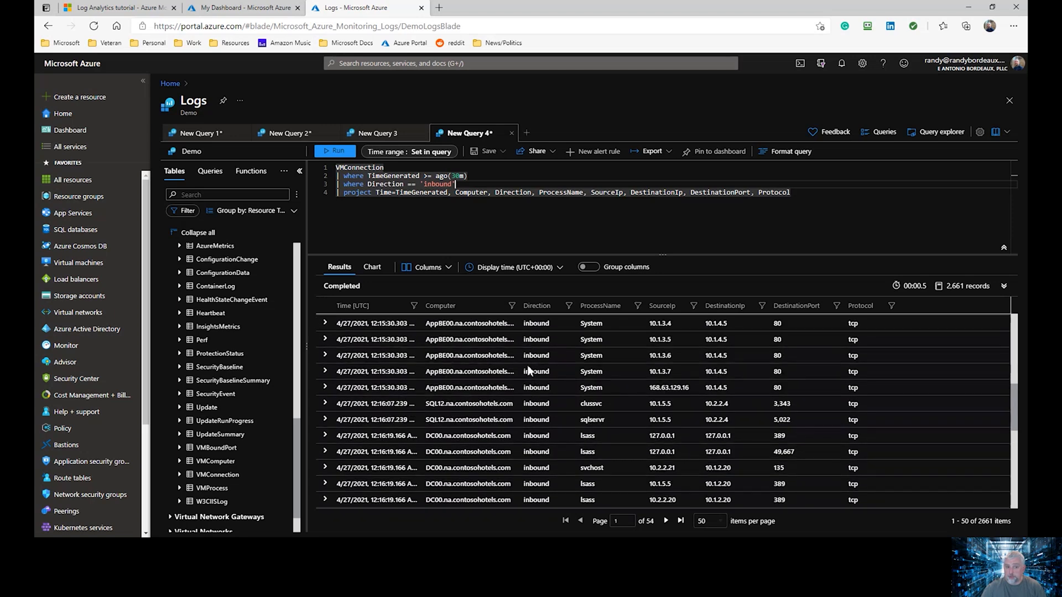
{"action": "scroll", "coordinate": [527, 369], "scroll_direction": "up", "scroll_amount": 1}
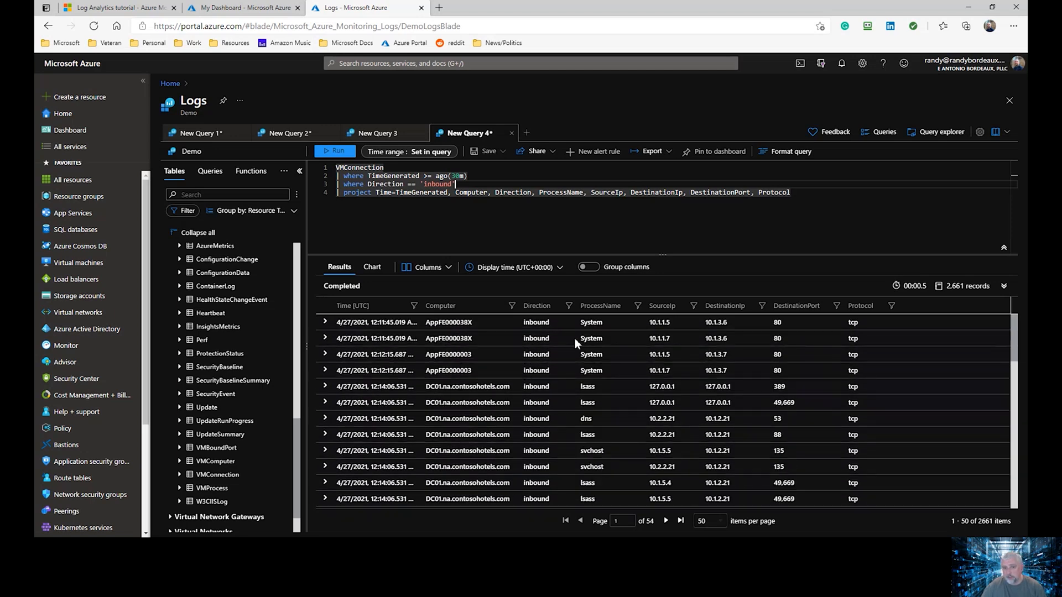
Add empty lines below the VMConnection query and expand the SecurityEvent table to list its columns
{"action": "left_click", "coordinate": [496, 209]}
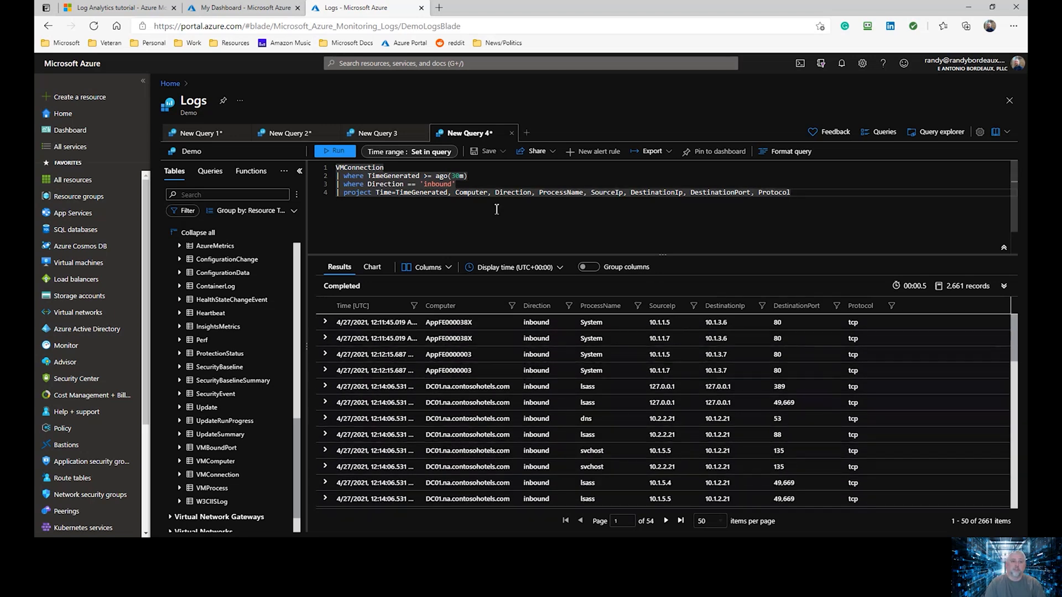
{"action": "key", "text": "Return"}
{"action": "key", "text": "Return"}
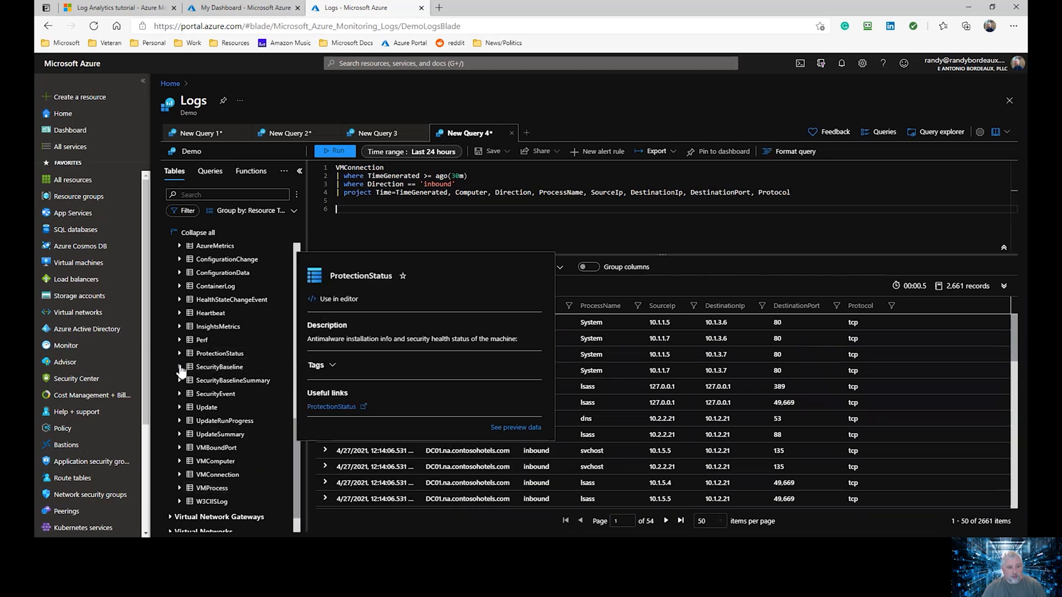
{"action": "left_click", "coordinate": [180, 395]}
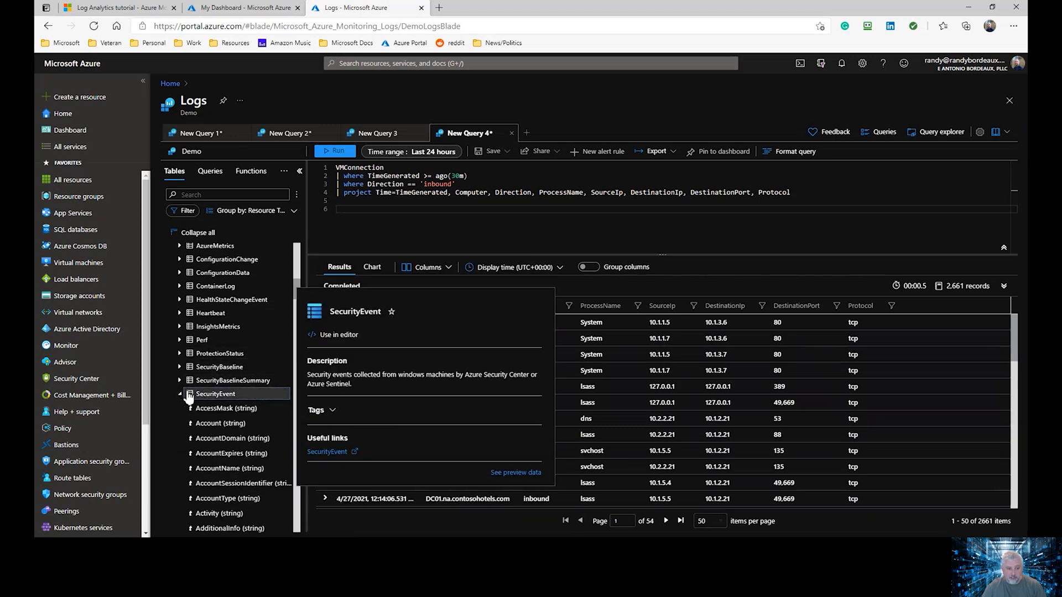
{"action": "left_click", "coordinate": [358, 234]}
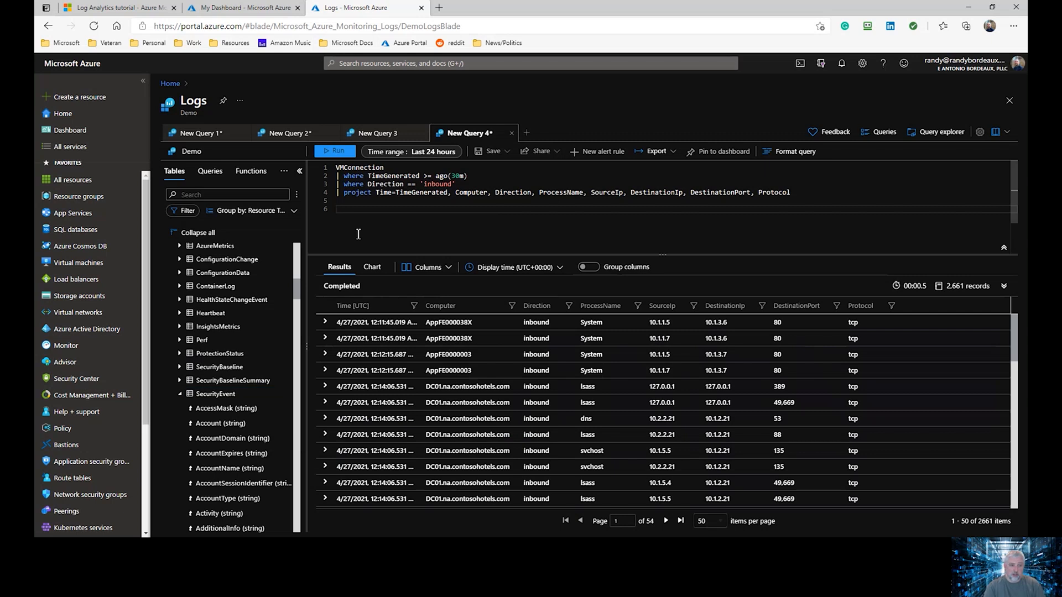
{"action": "type", "text": "Sec"}
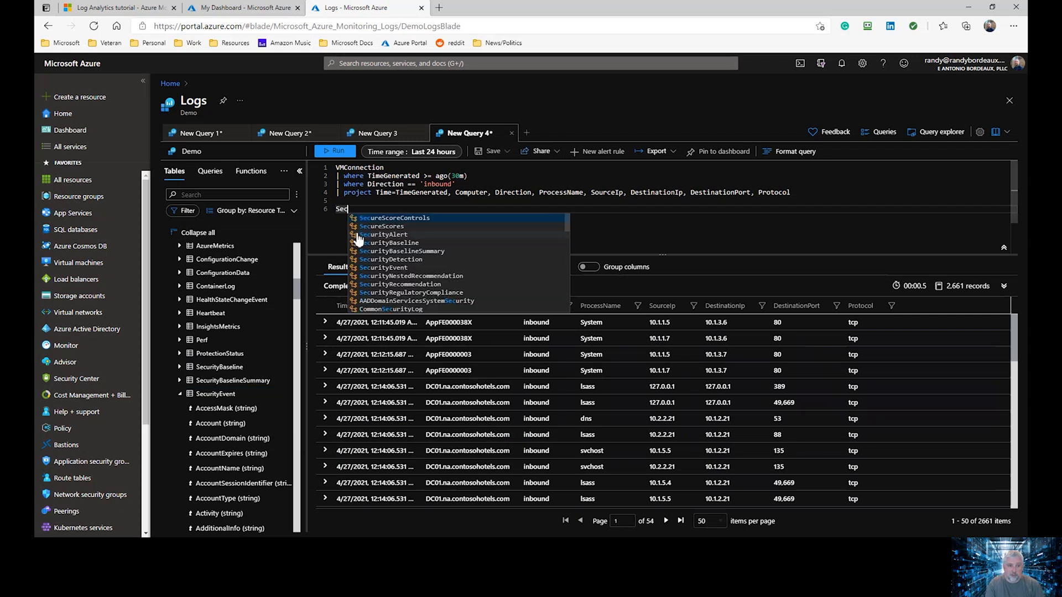
{"action": "key", "text": "BackSpace"}
{"action": "key", "text": "BackSpace"}
{"action": "key", "text": "BackSpace"}
Start a second query on the AzureActivity table below the VMConnection query
{"action": "type", "text": "Acti"}
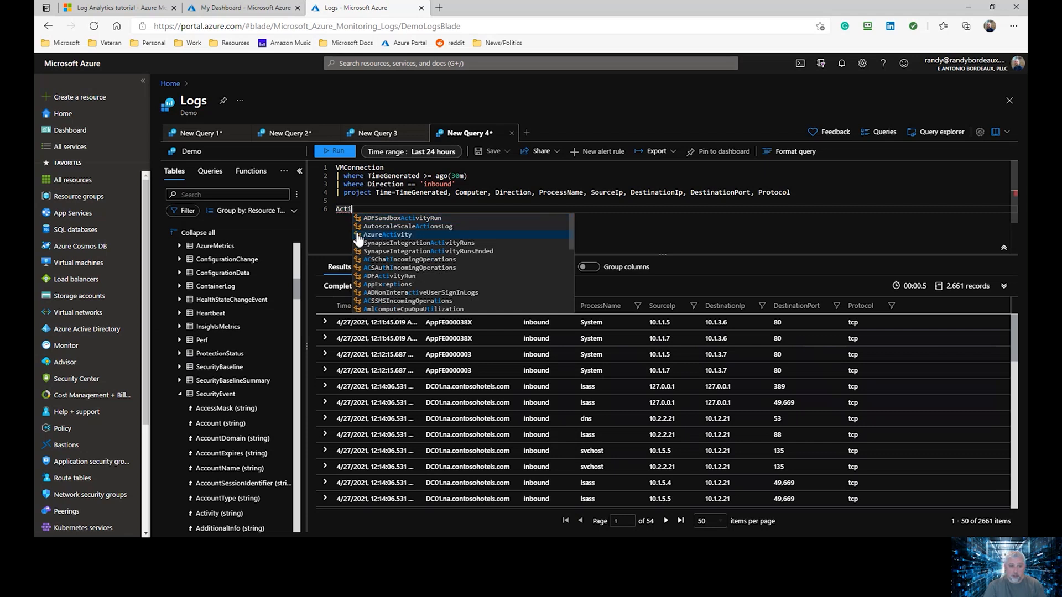
{"action": "left_click", "coordinate": [357, 237]}
{"action": "key", "text": "Return"}
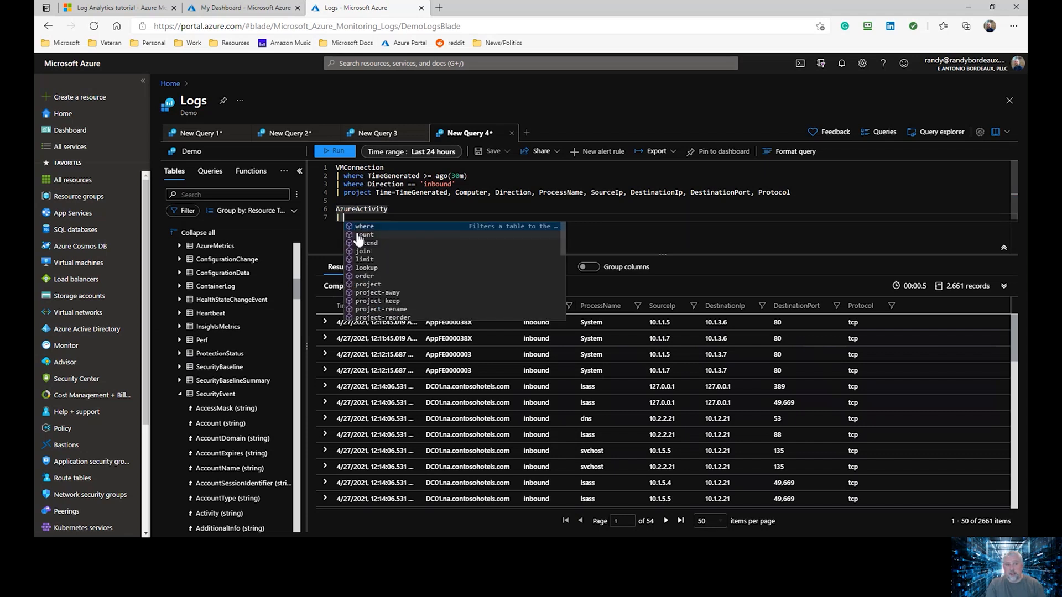
Drop the started where clause and run the AzureActivity query without any filter
{"action": "type", "text": "where"}
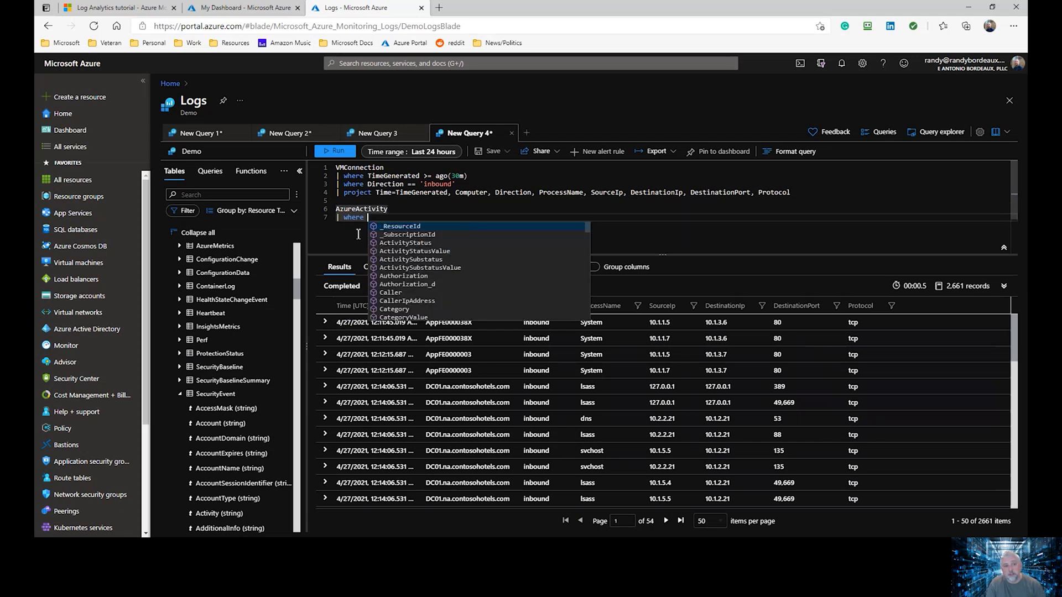
{"action": "key", "text": "BackSpace"}
{"action": "key", "text": "BackSpace"}
{"action": "key", "text": "BackSpace"}
{"action": "key", "text": "BackSpace"}
{"action": "key", "text": "BackSpace"}
{"action": "key", "text": "BackSpace"}
{"action": "key", "text": "BackSpace"}
{"action": "key", "text": "BackSpace"}
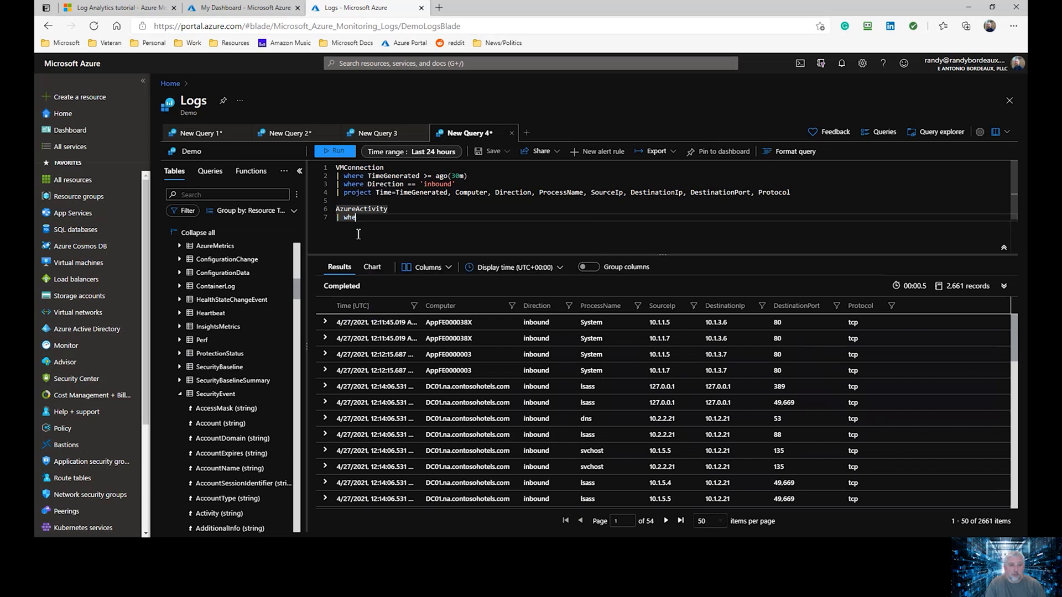
{"action": "key", "text": "shift+Return"}
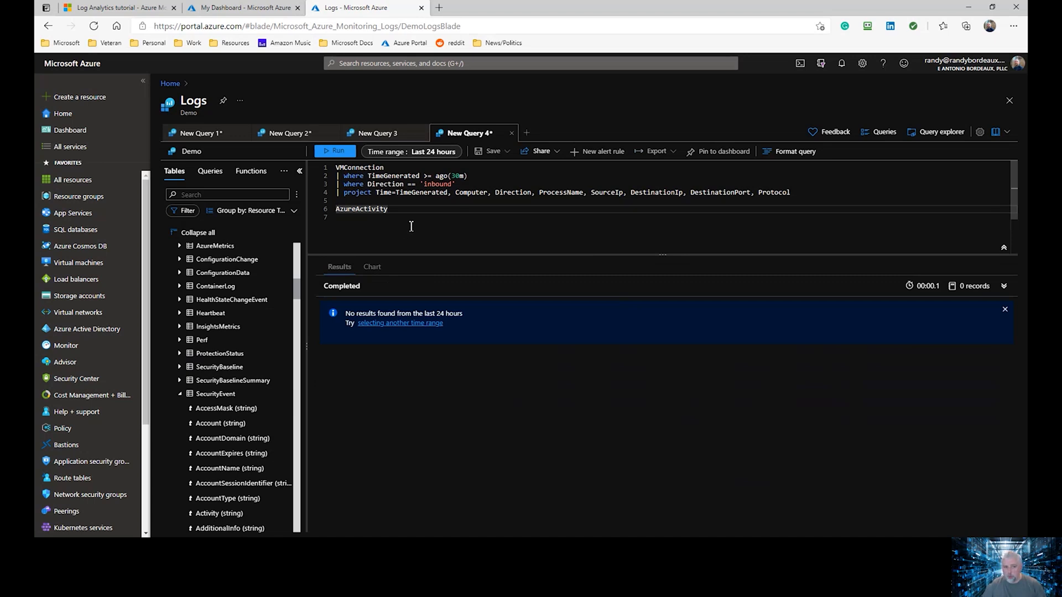
Run a plain AzureActivity query in New Query 3 and clear its text from the editor
{"action": "left_click", "coordinate": [403, 134]}
{"action": "type", "text": "AzureActivity"}
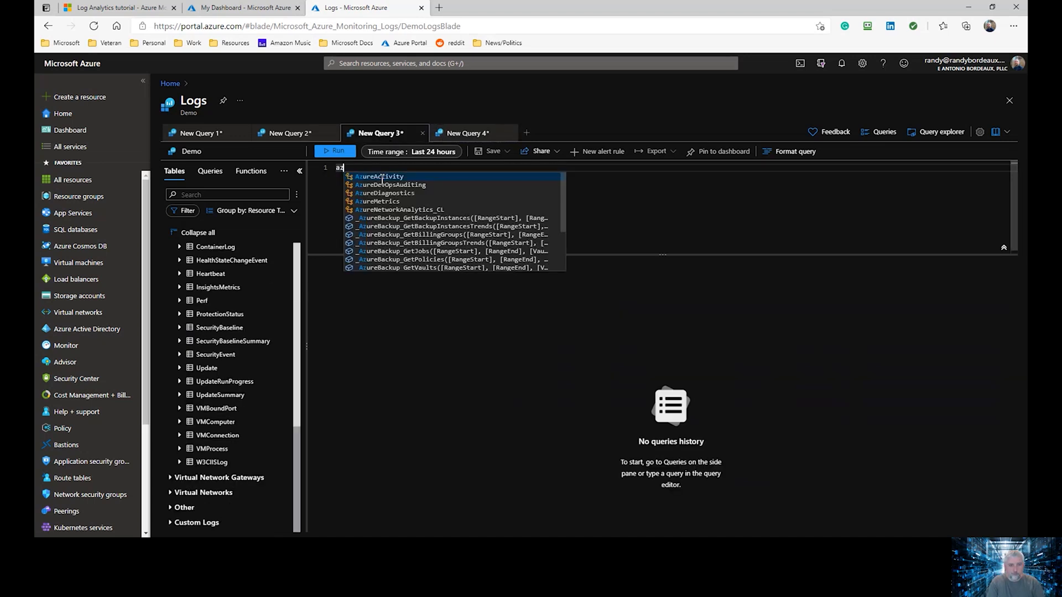
{"action": "key", "text": "Return"}
{"action": "type", "text": "|"}
{"action": "key", "text": "BackSpace"}
{"action": "key", "text": "BackSpace"}
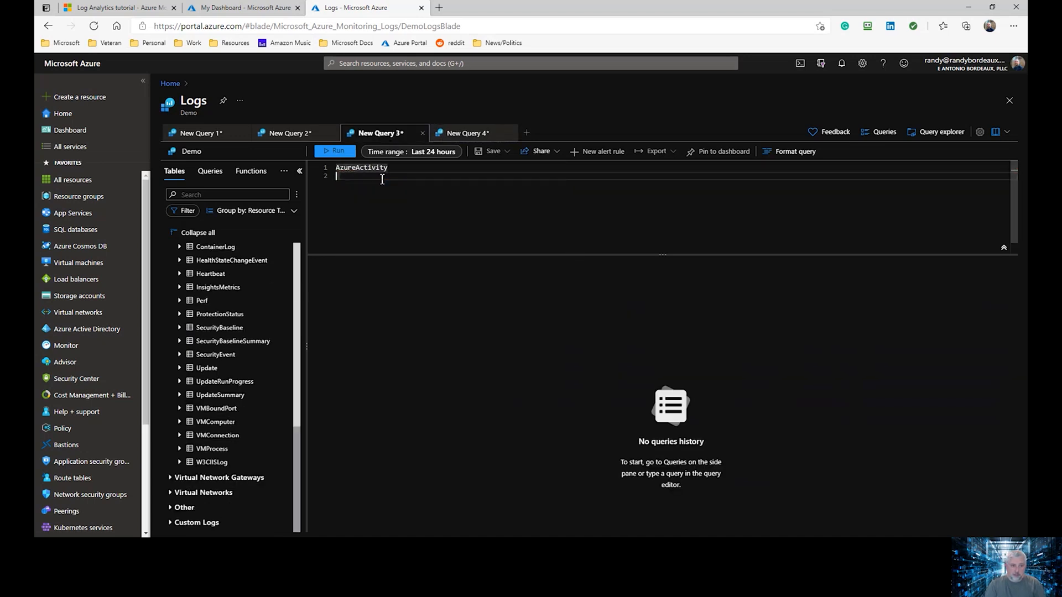
{"action": "key", "text": "shift+Return"}
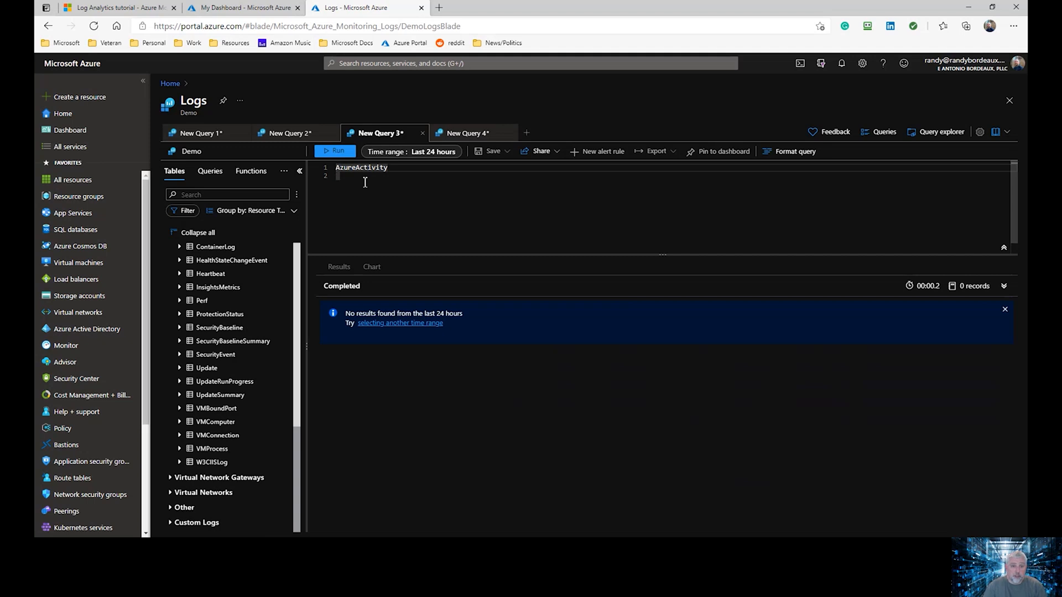
{"action": "key", "text": "shift+End"}
{"action": "key", "text": "BackSpace"}
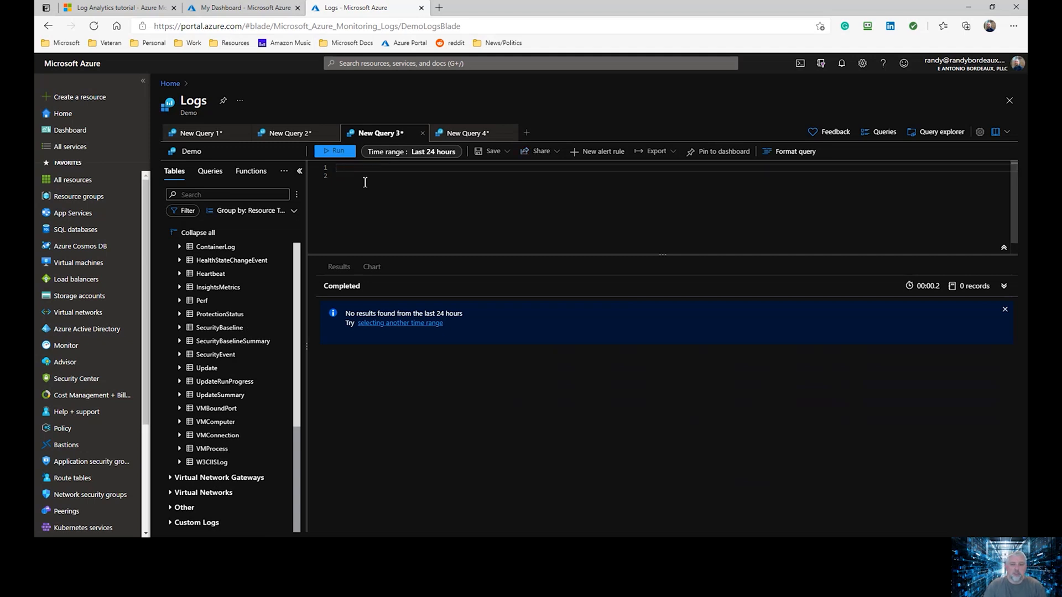
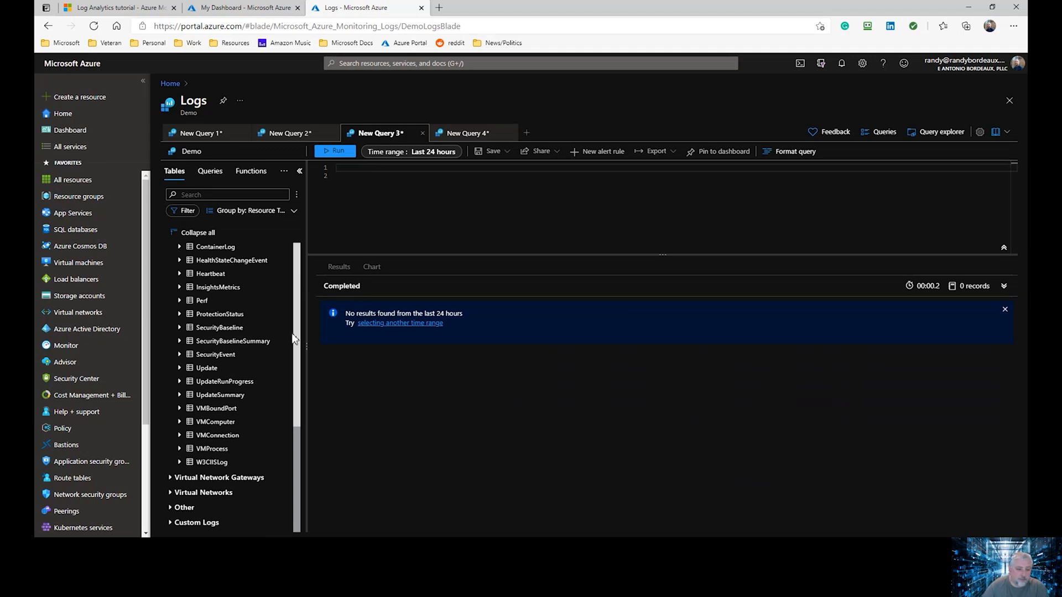
Browse the table groups of the Demo workspace and expand Public IP Addresses to see its tables
{"action": "scroll", "coordinate": [245, 361], "scroll_direction": "up", "scroll_amount": 4}
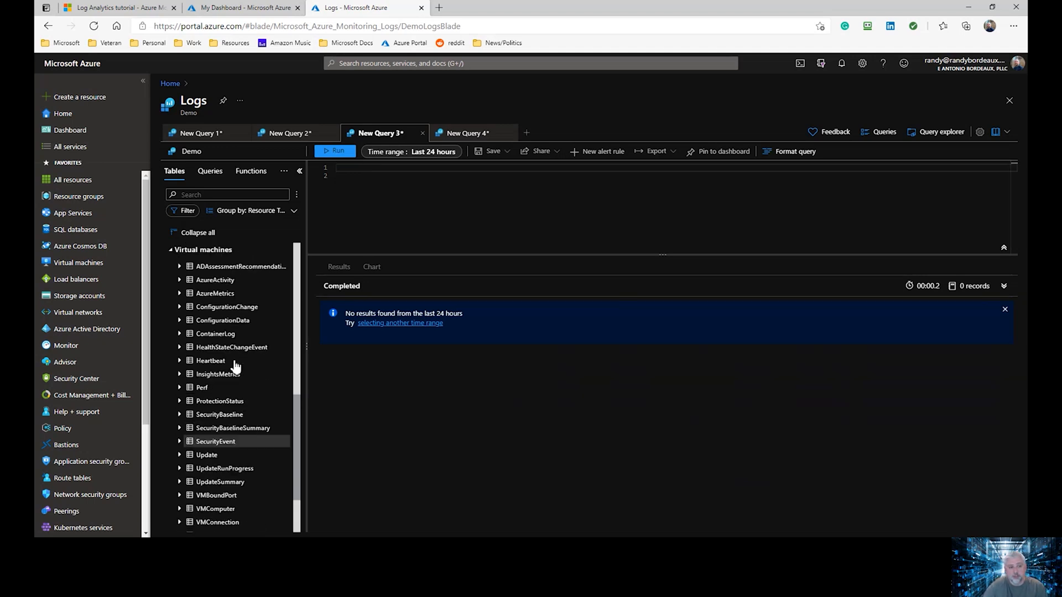
{"action": "scroll", "coordinate": [235, 365], "scroll_direction": "up", "scroll_amount": 1}
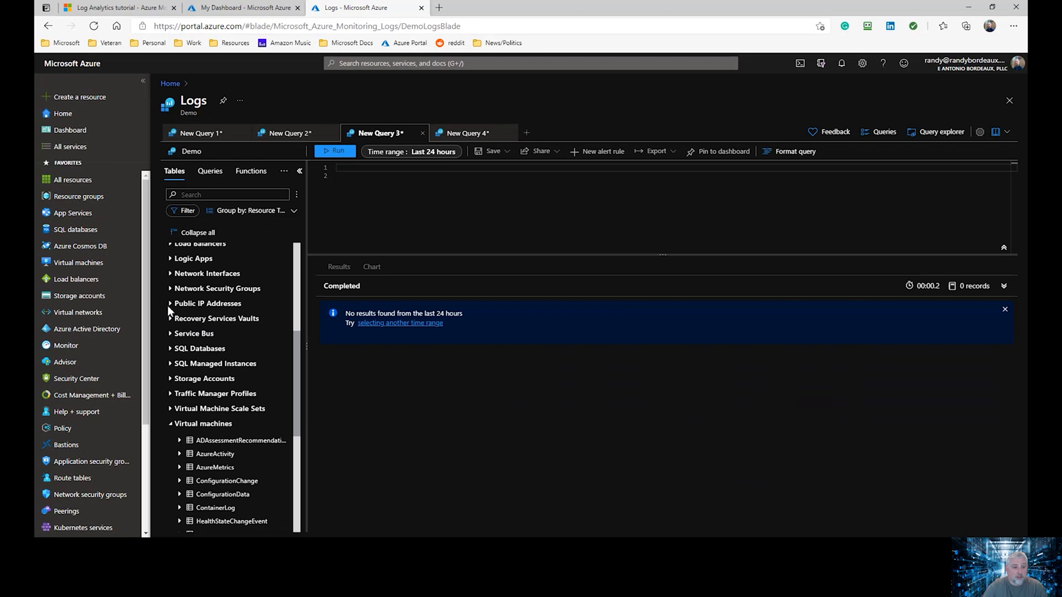
{"action": "left_click", "coordinate": [169, 305]}
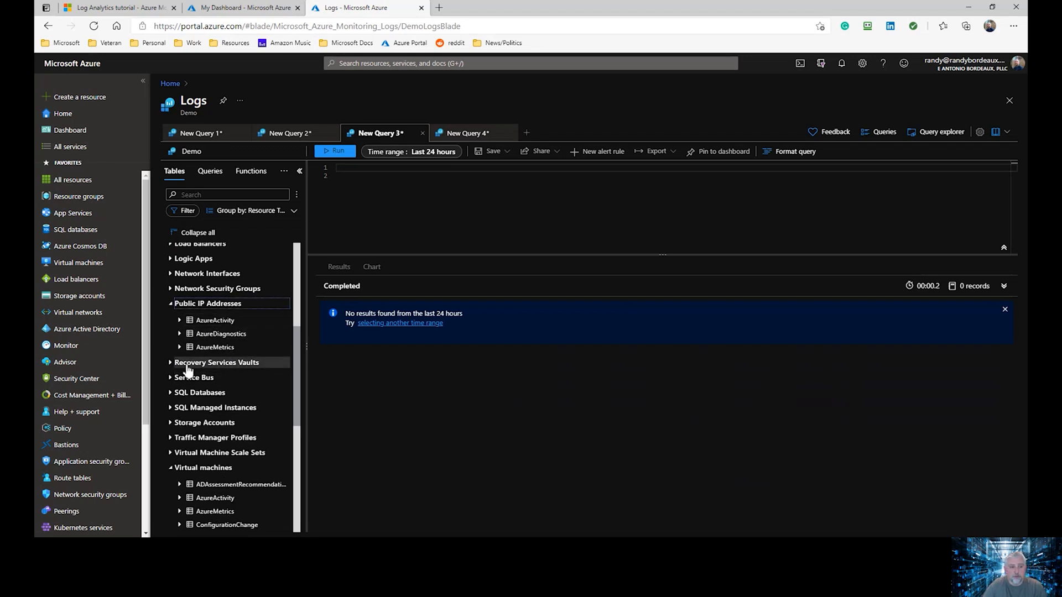
{"action": "scroll", "coordinate": [186, 367], "scroll_direction": "up", "scroll_amount": 5}
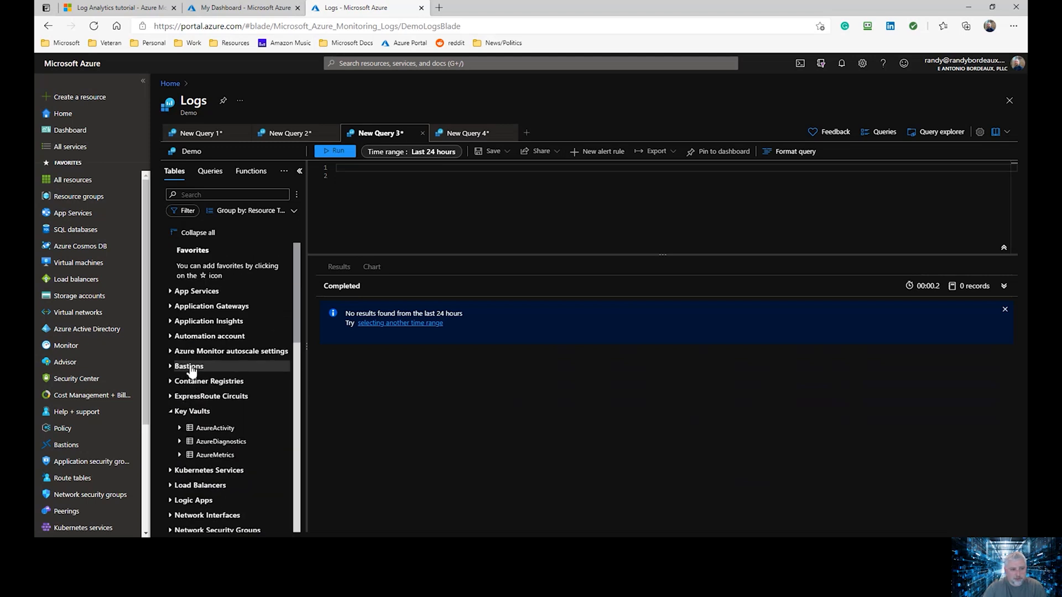
Expand the App Services table group and view the description of its AppServiceAuditLogs table
{"action": "left_click", "coordinate": [172, 292]}
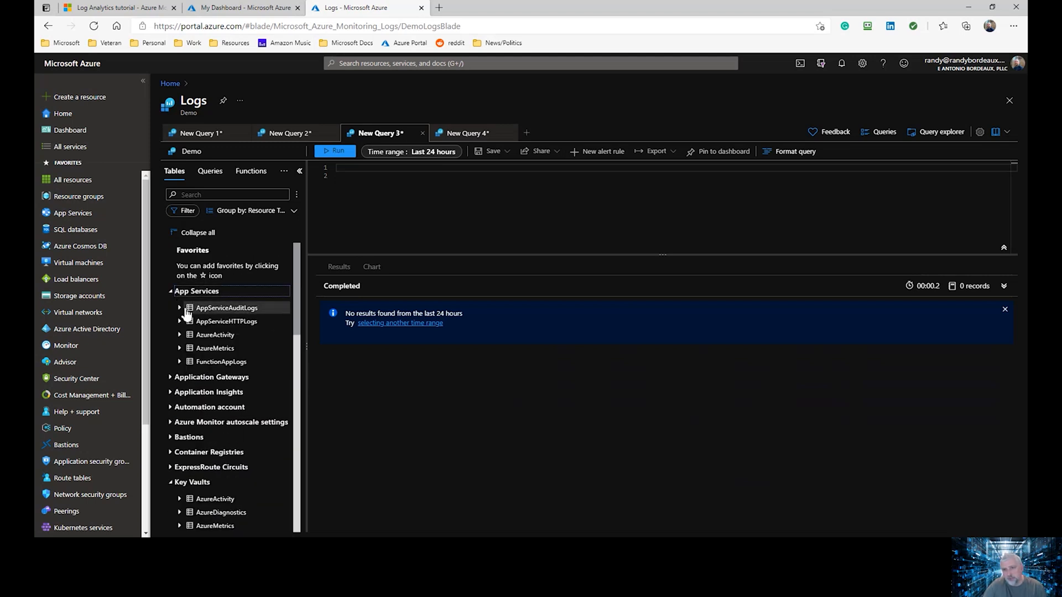
{"action": "mouse_move", "coordinate": [181, 311]}
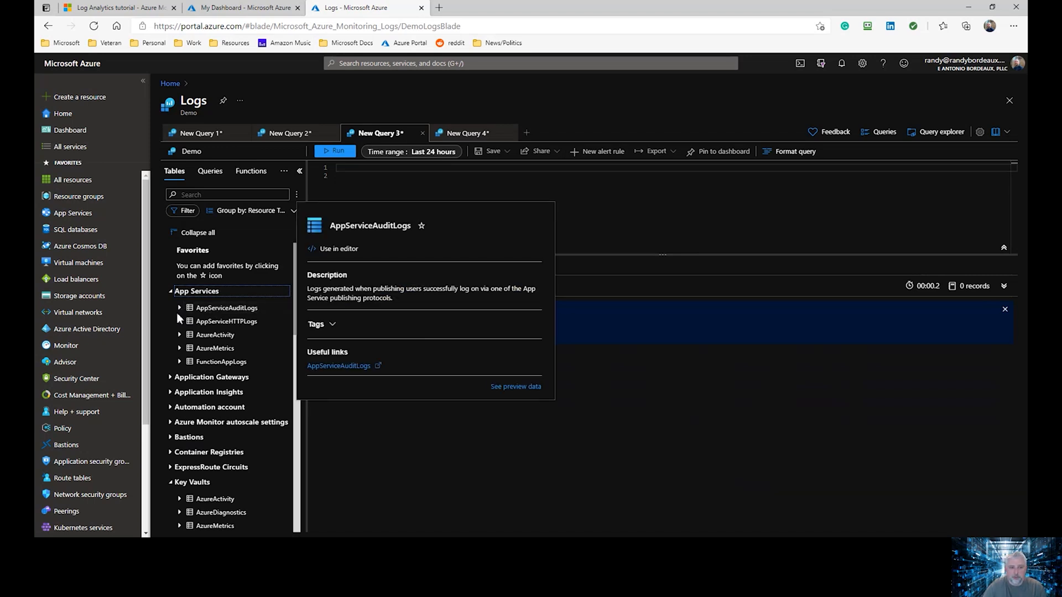
{"action": "left_click", "coordinate": [383, 180]}
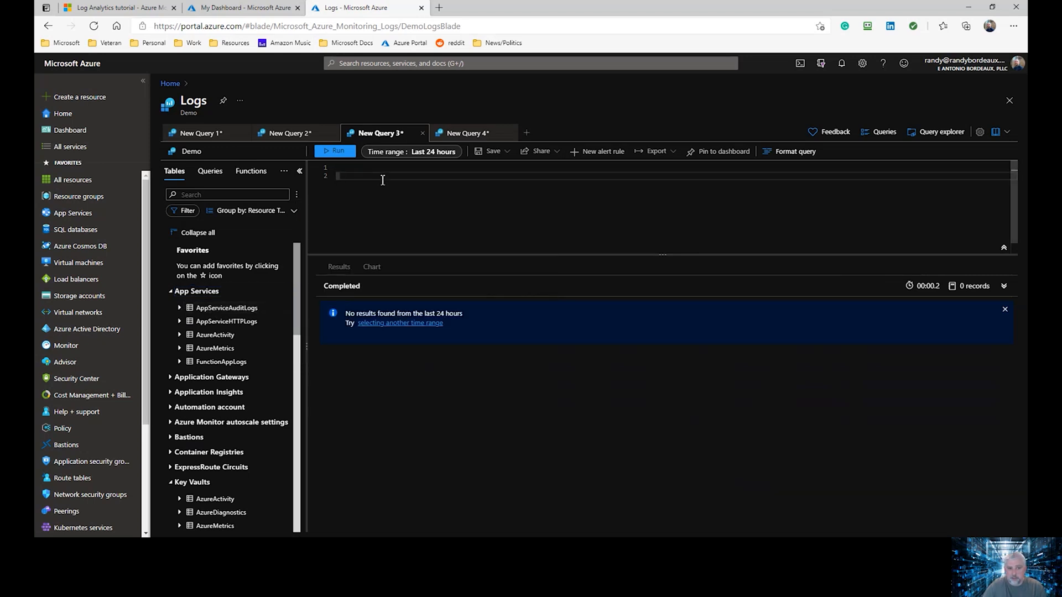
Close the New Query 3 and New Query 2 query tabs
{"action": "left_click", "coordinate": [422, 133]}
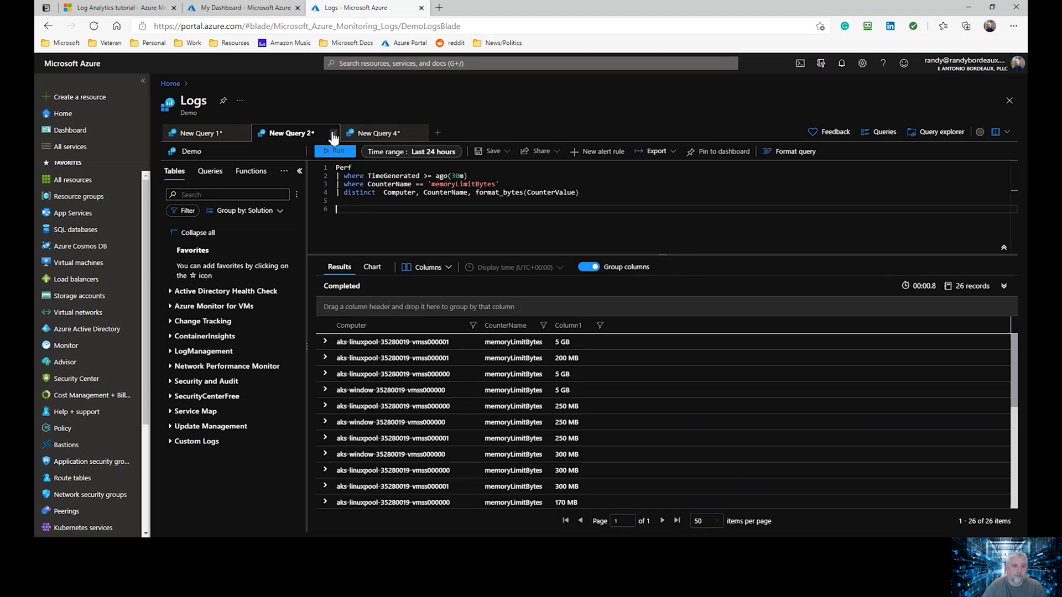
{"action": "left_click", "coordinate": [333, 134]}
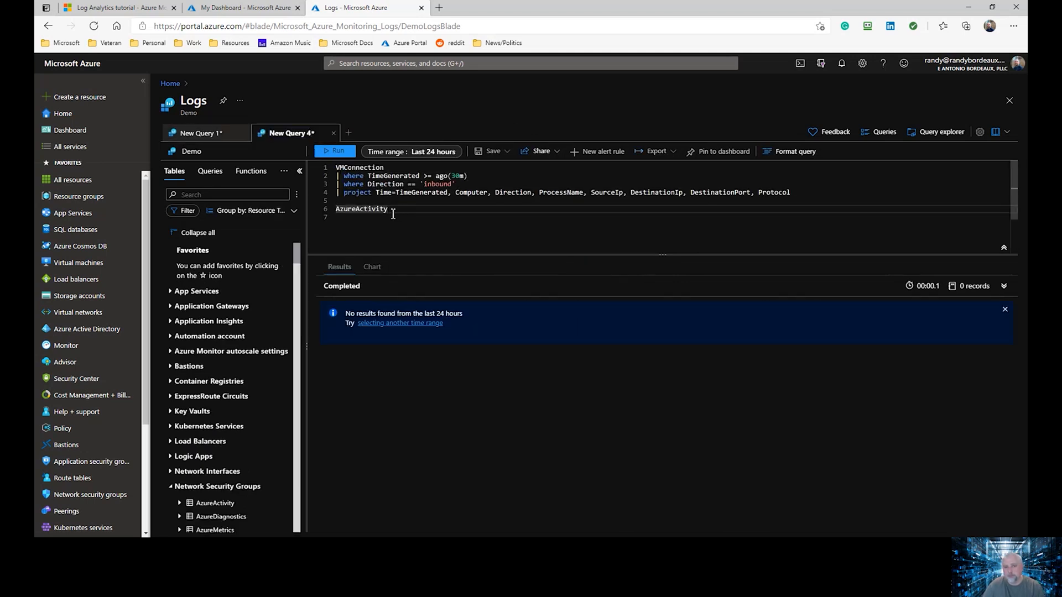
Delete the VMConnection and AzureActivity queries from New Query 4 so that its editor is empty
{"action": "left_click", "coordinate": [392, 214]}
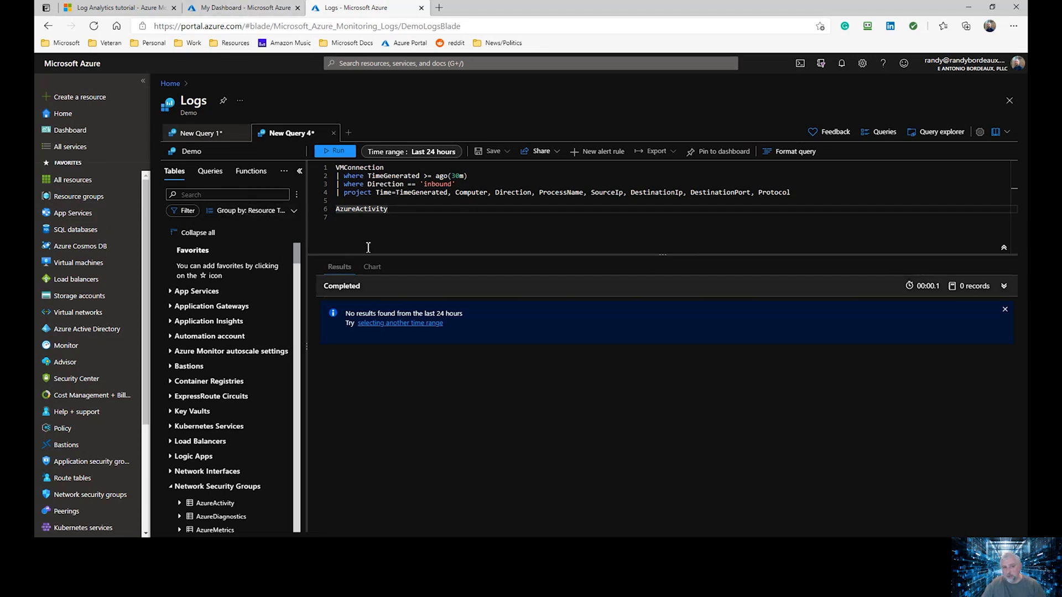
{"action": "left_click", "coordinate": [398, 216]}
{"action": "left_click_drag", "start_coordinate": [398, 217], "coordinate": [327, 162]}
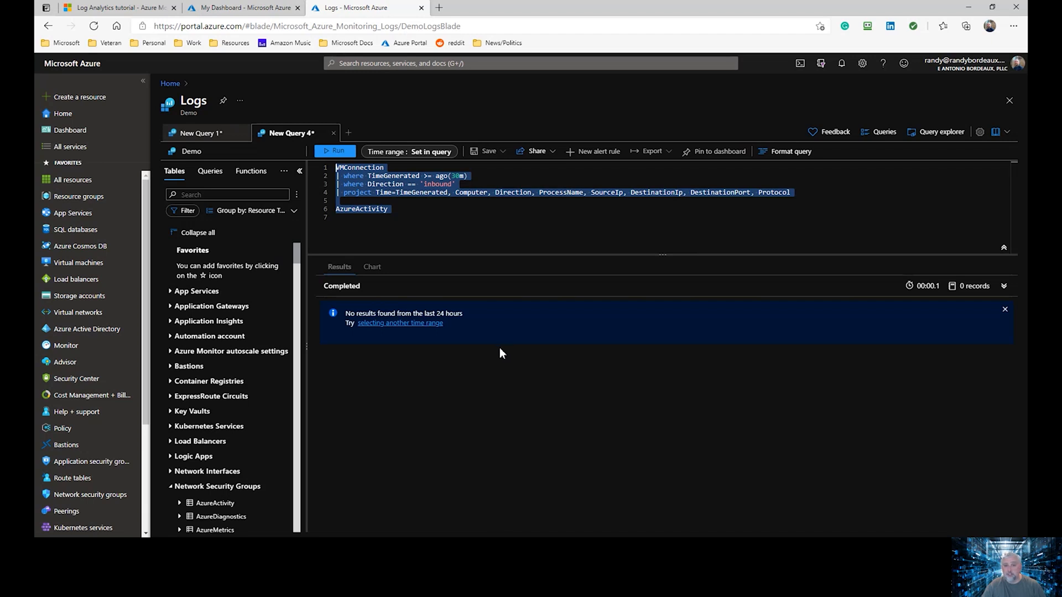
{"action": "left_click", "coordinate": [406, 230]}
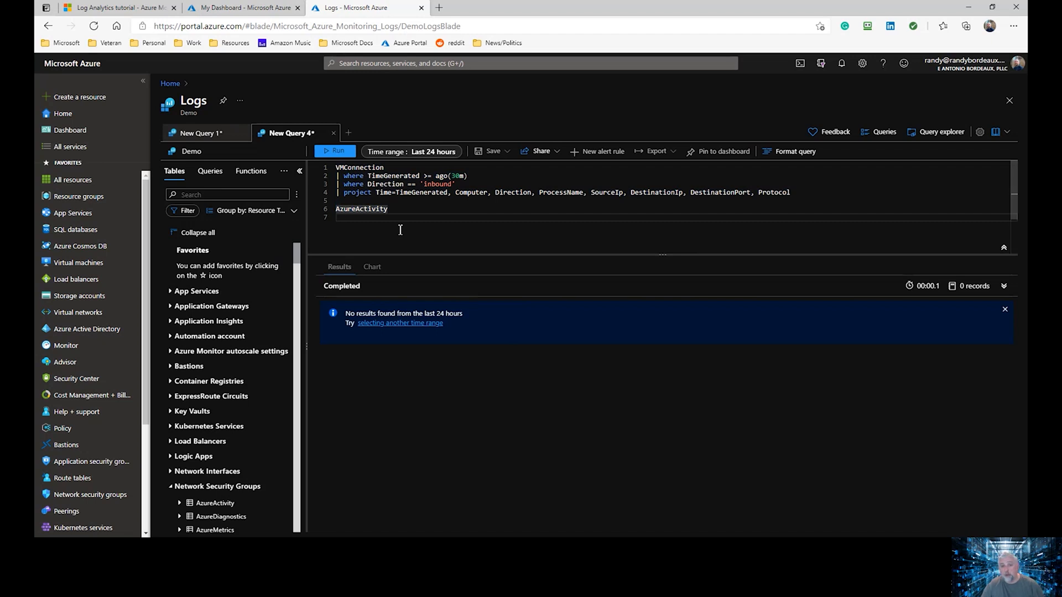
{"action": "left_click_drag", "start_coordinate": [342, 219], "coordinate": [335, 170]}
{"action": "left_click", "coordinate": [406, 213]}
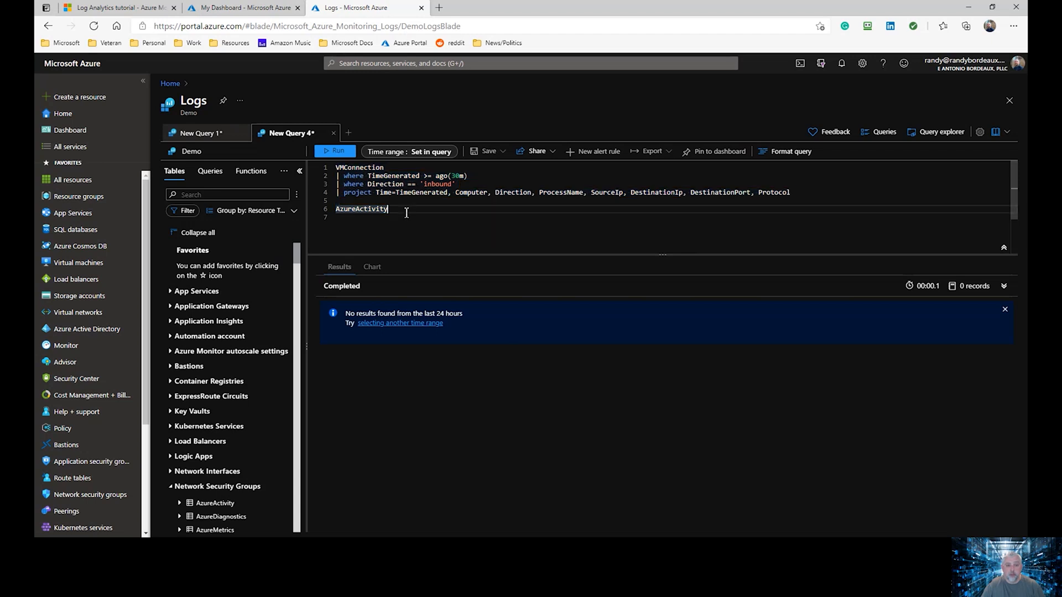
{"action": "left_click_drag", "start_coordinate": [406, 213], "coordinate": [334, 167]}
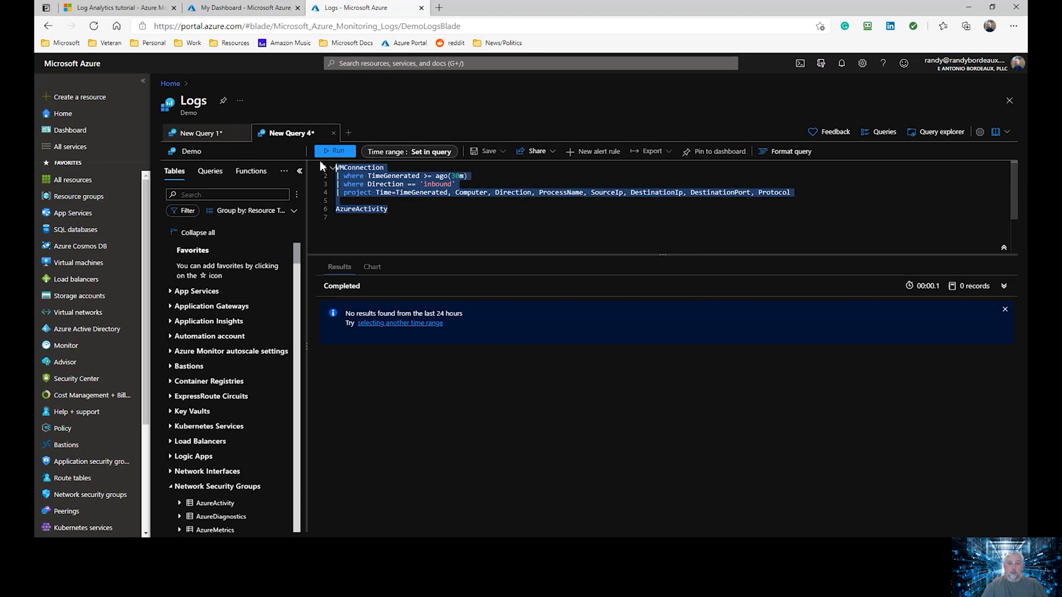
{"action": "key", "text": "BackSpace"}
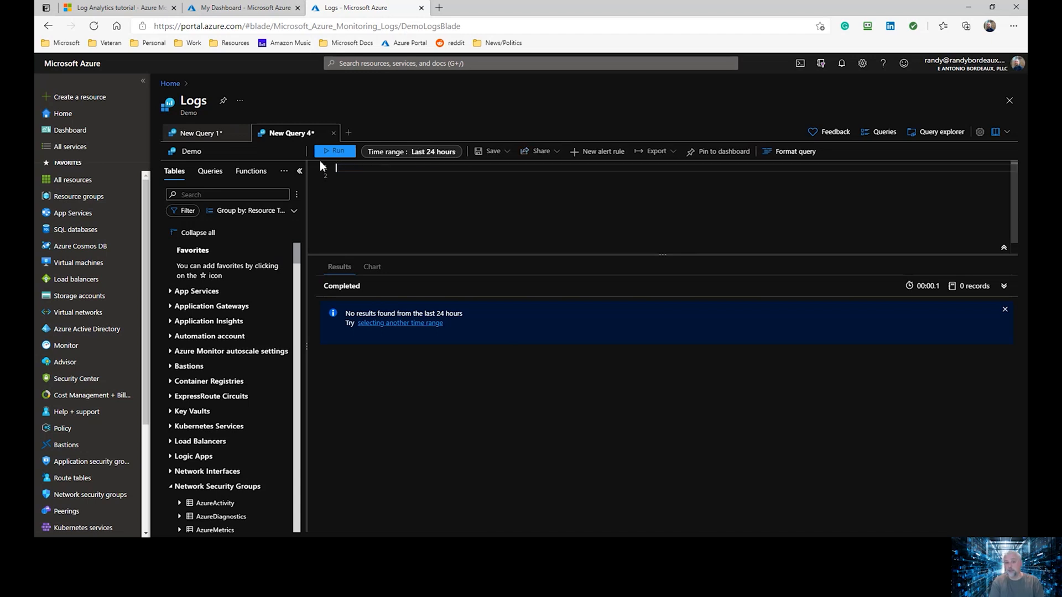